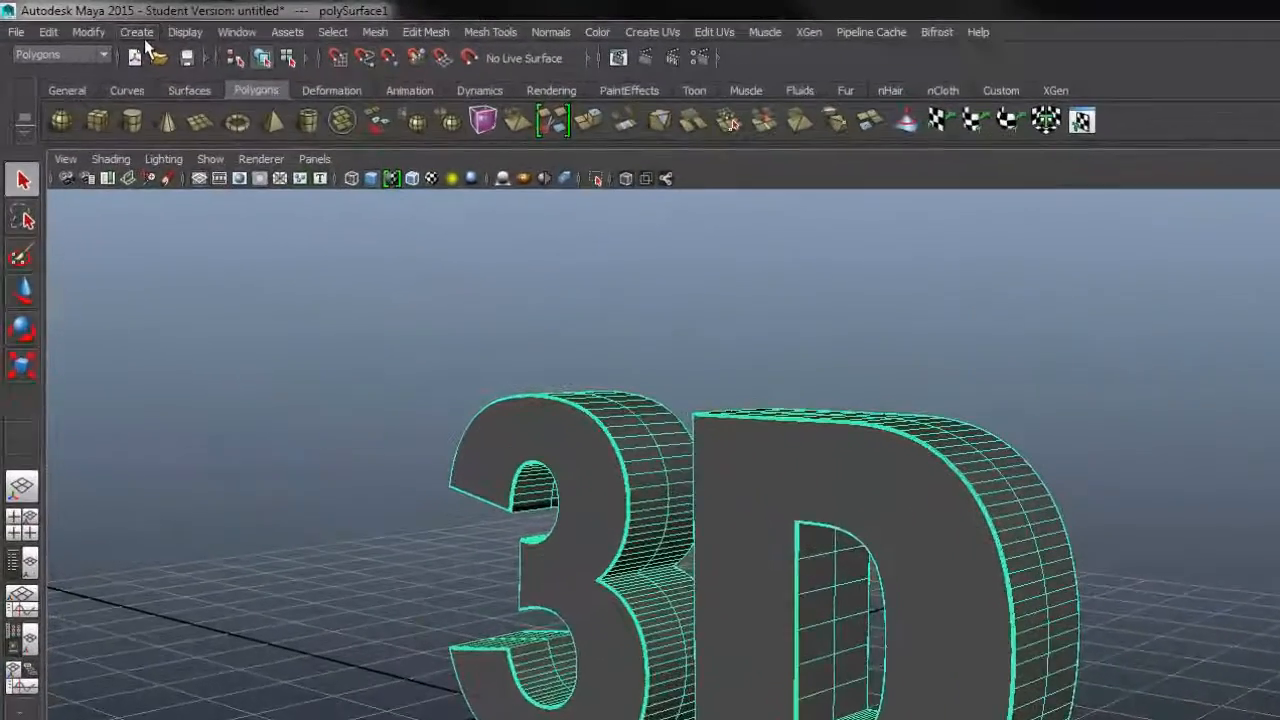
Step: Open the text creation options and replace the existing text with the capital letter I
{"action": "left_click", "coordinate": [145, 40]}
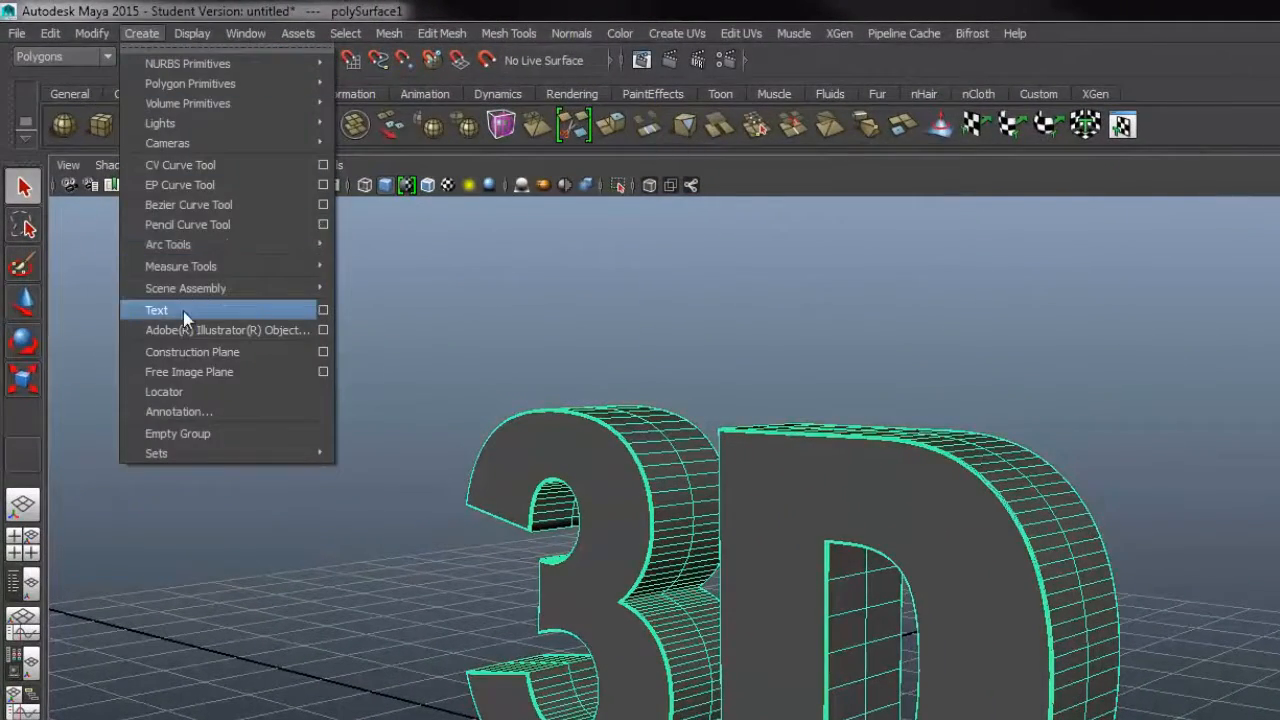
{"action": "left_click", "coordinate": [323, 310]}
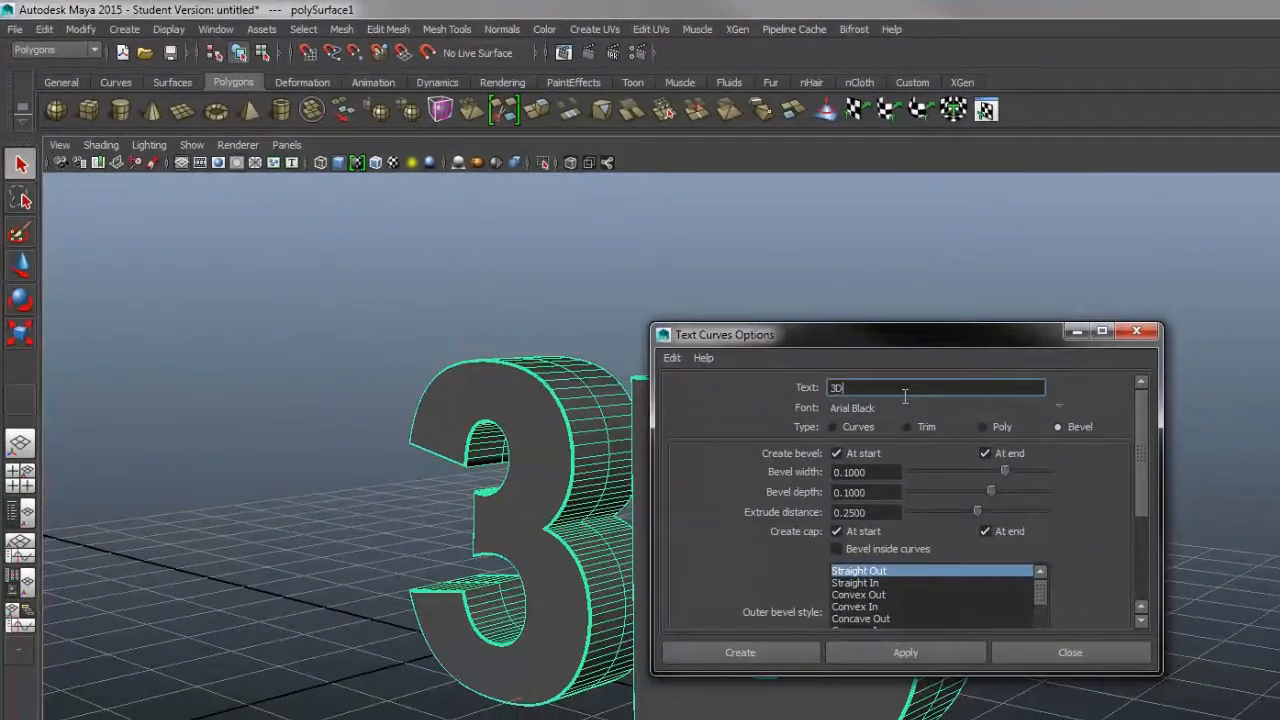
{"action": "key", "text": "BackSpace"}
{"action": "key", "text": "BackSpace"}
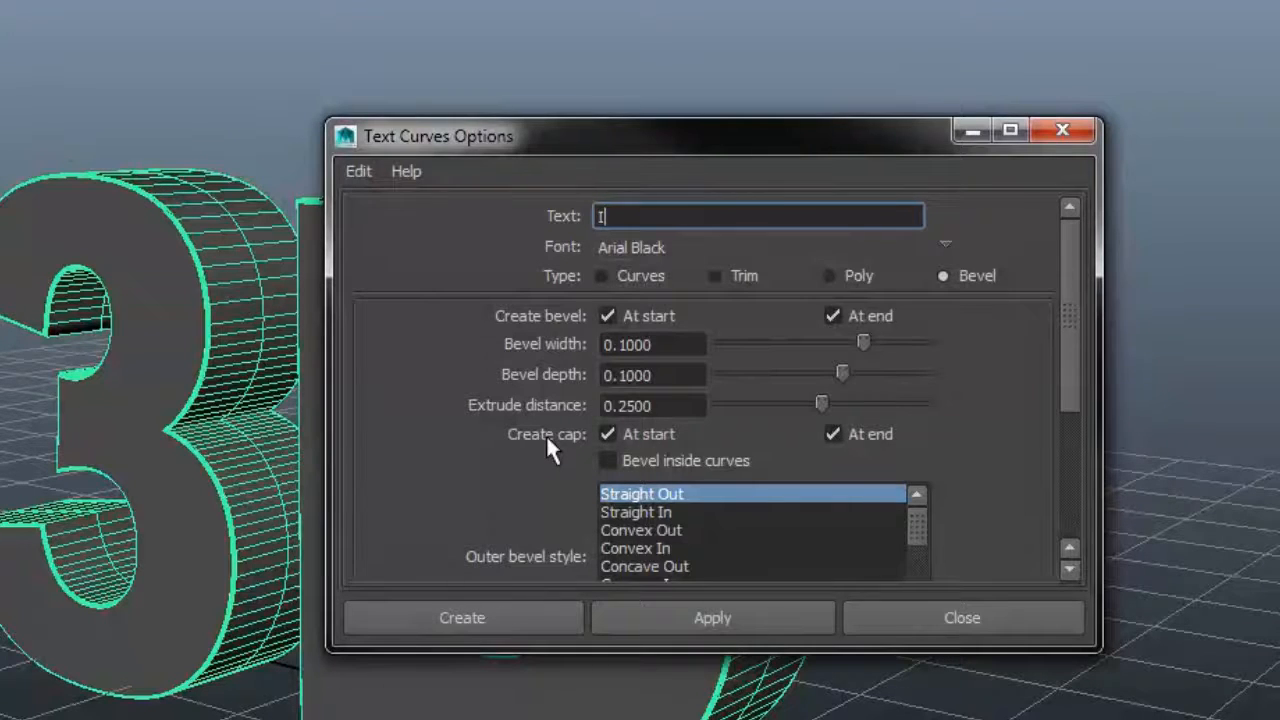
Step: Check the bevel width, bevel depth and extrude distance of the existing 3D text, keeping the text options in view
{"action": "left_click_drag", "start_coordinate": [593, 140], "coordinate": [813, 62]}
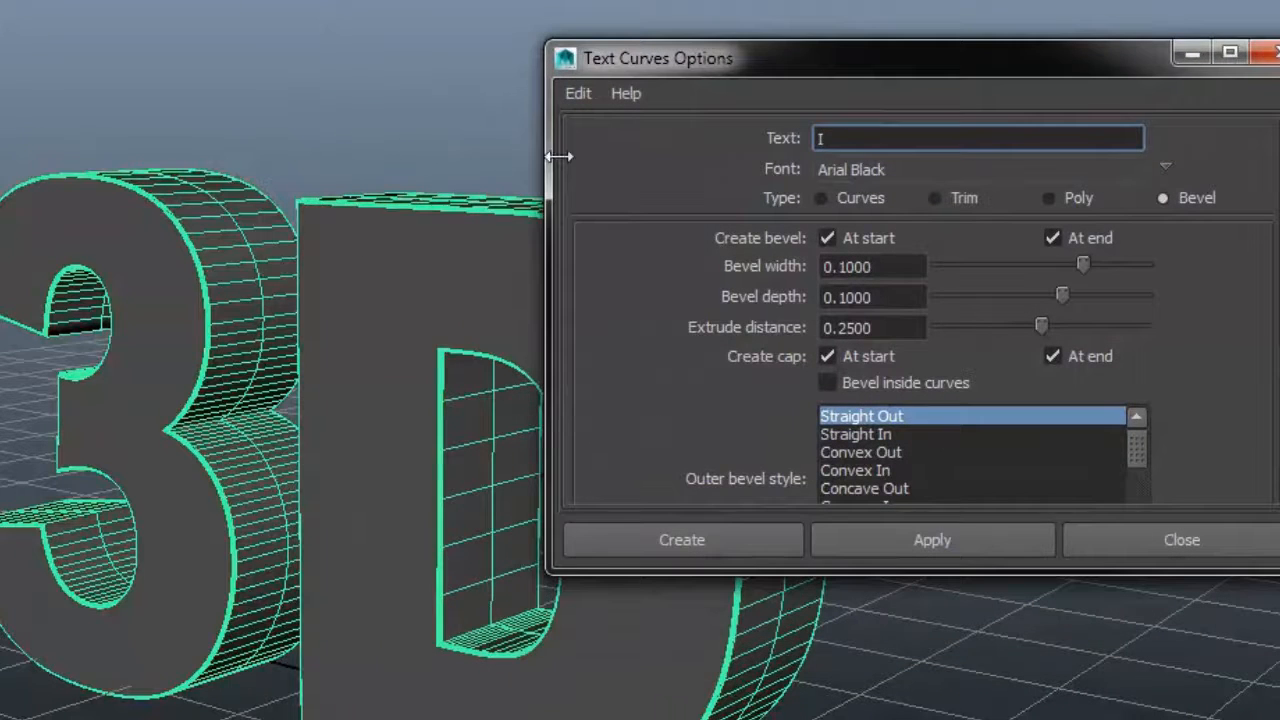
{"action": "left_click", "coordinate": [361, 203]}
{"action": "key", "text": "ctrl+z"}
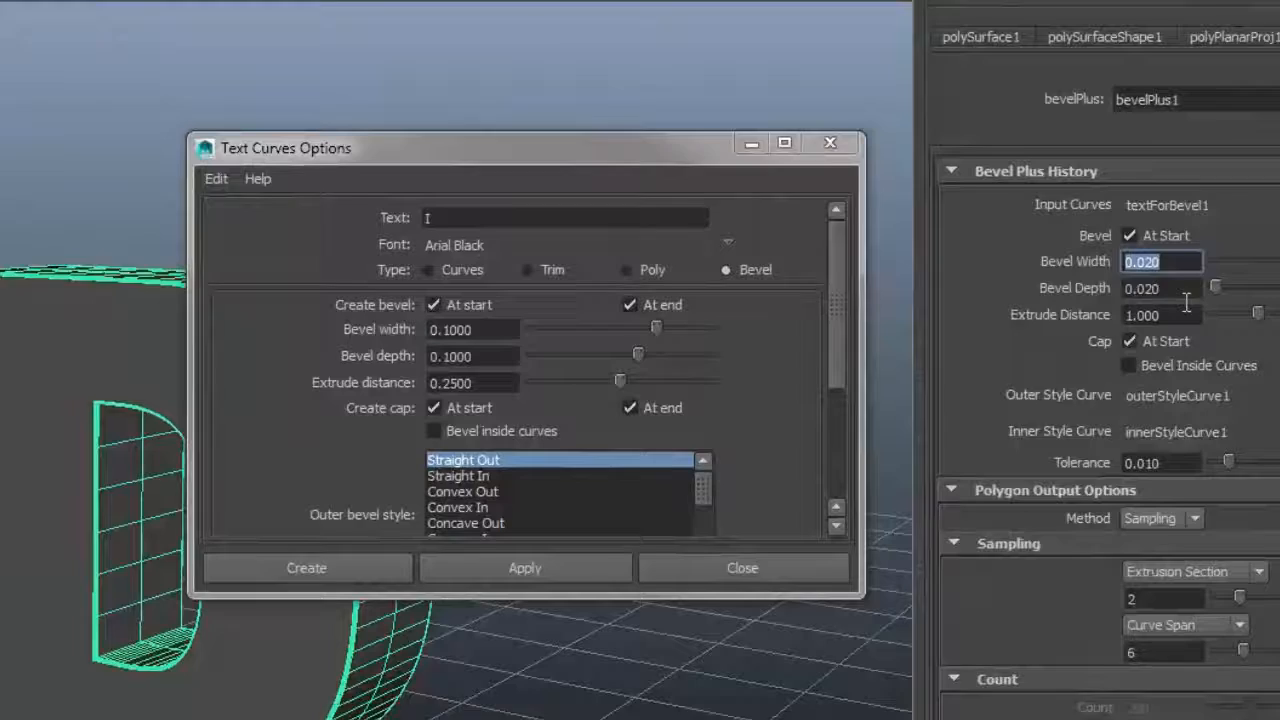
{"action": "key", "text": "Tab"}
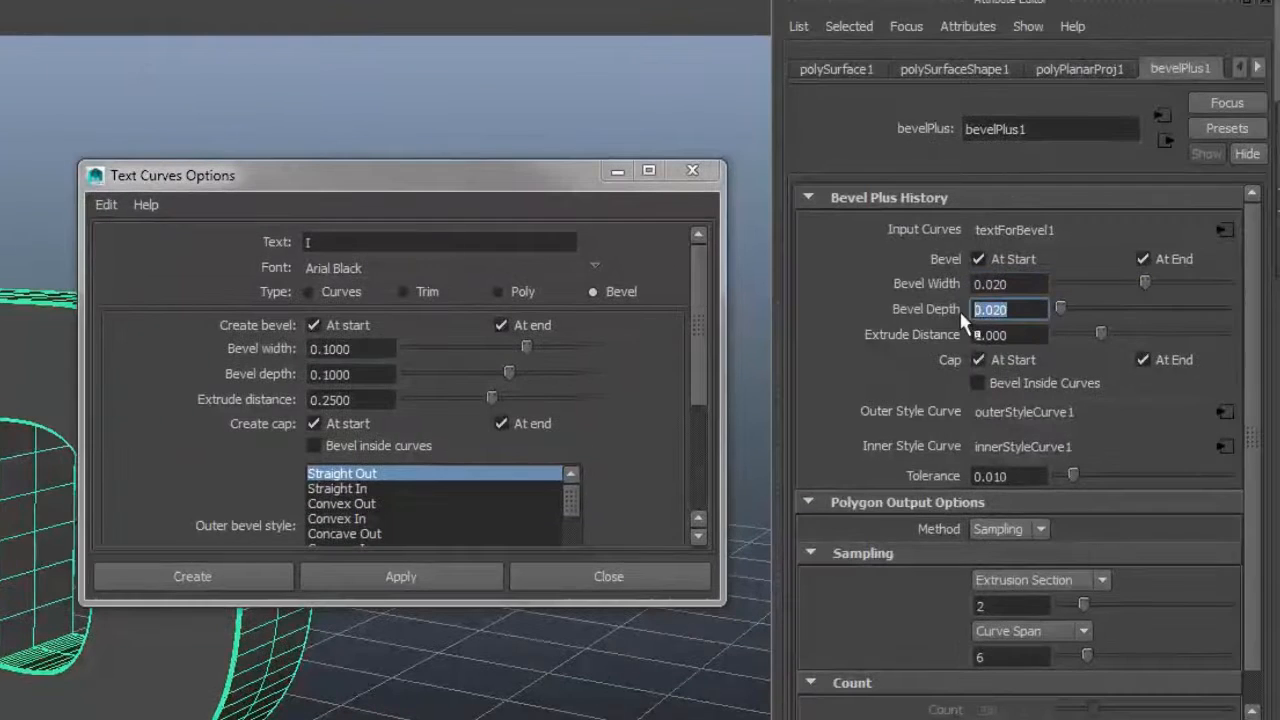
{"action": "key", "text": "Tab"}
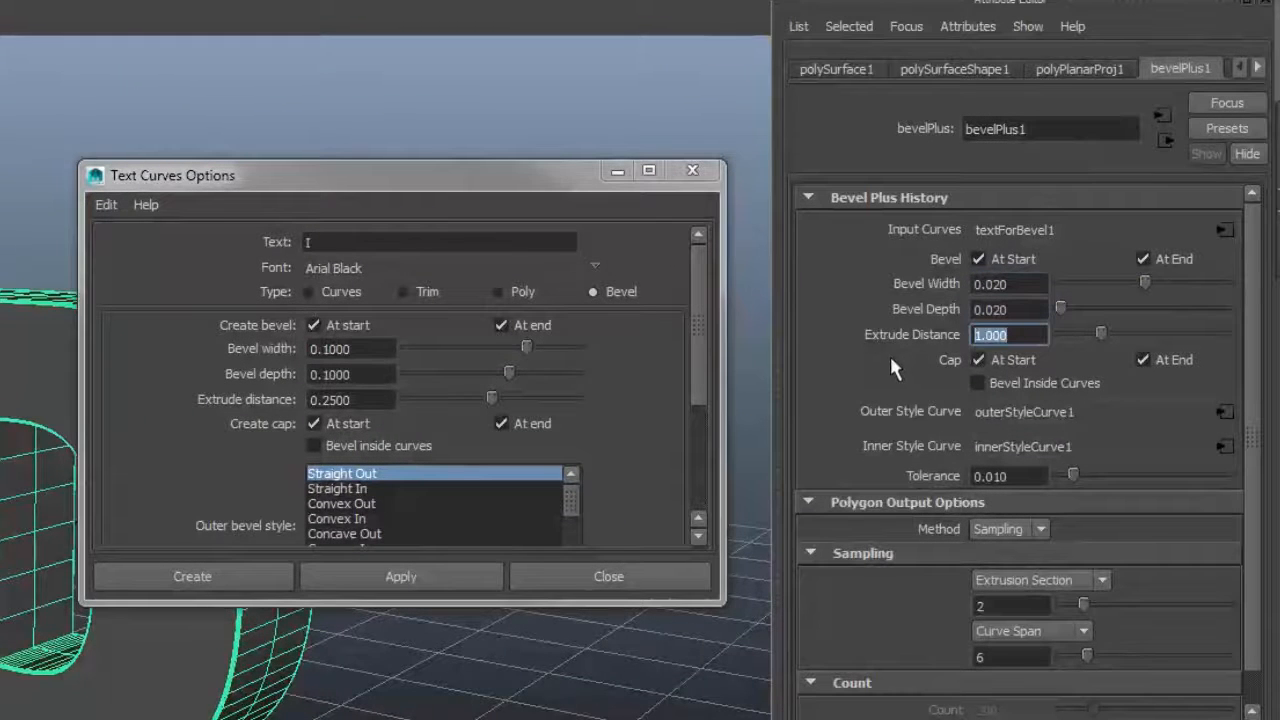
{"action": "left_click_drag", "start_coordinate": [549, 176], "coordinate": [521, 189]}
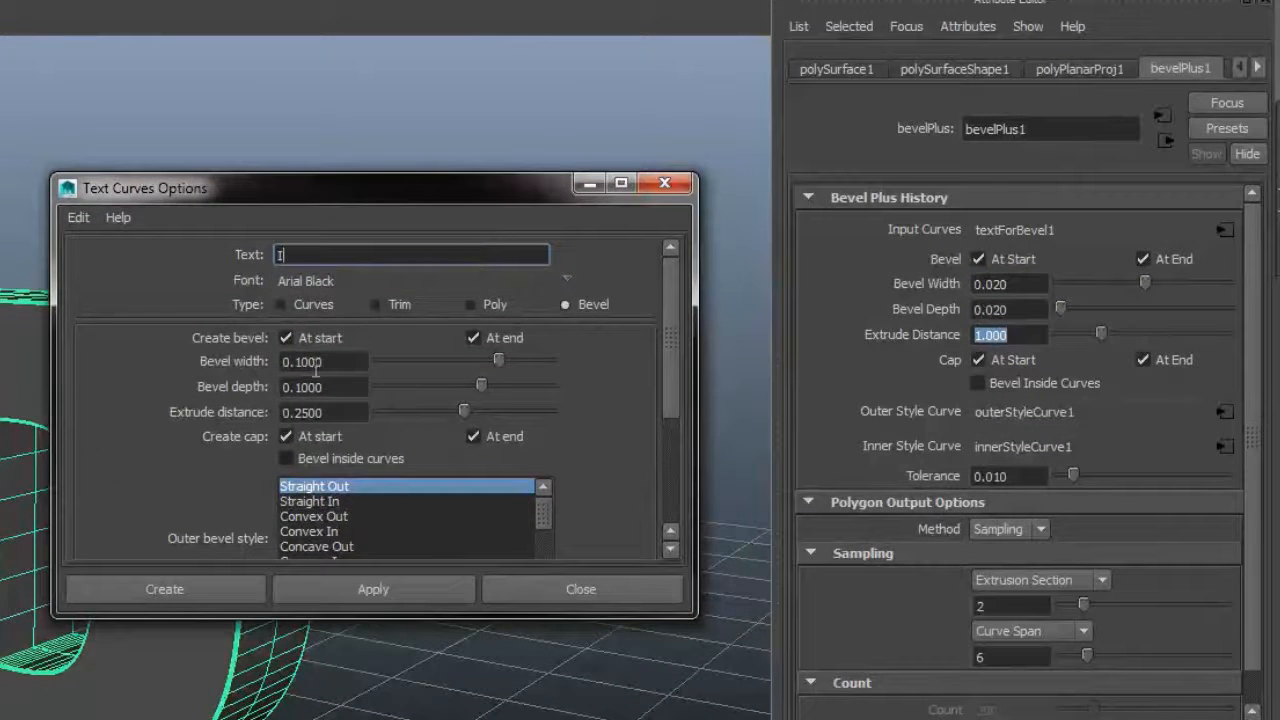
Step: Create the bevelled letter I with bevel width 0.02, bevel depth 0.02 and extrude distance 1
{"action": "double_click", "coordinate": [350, 364]}
{"action": "type", "text": ".02"}
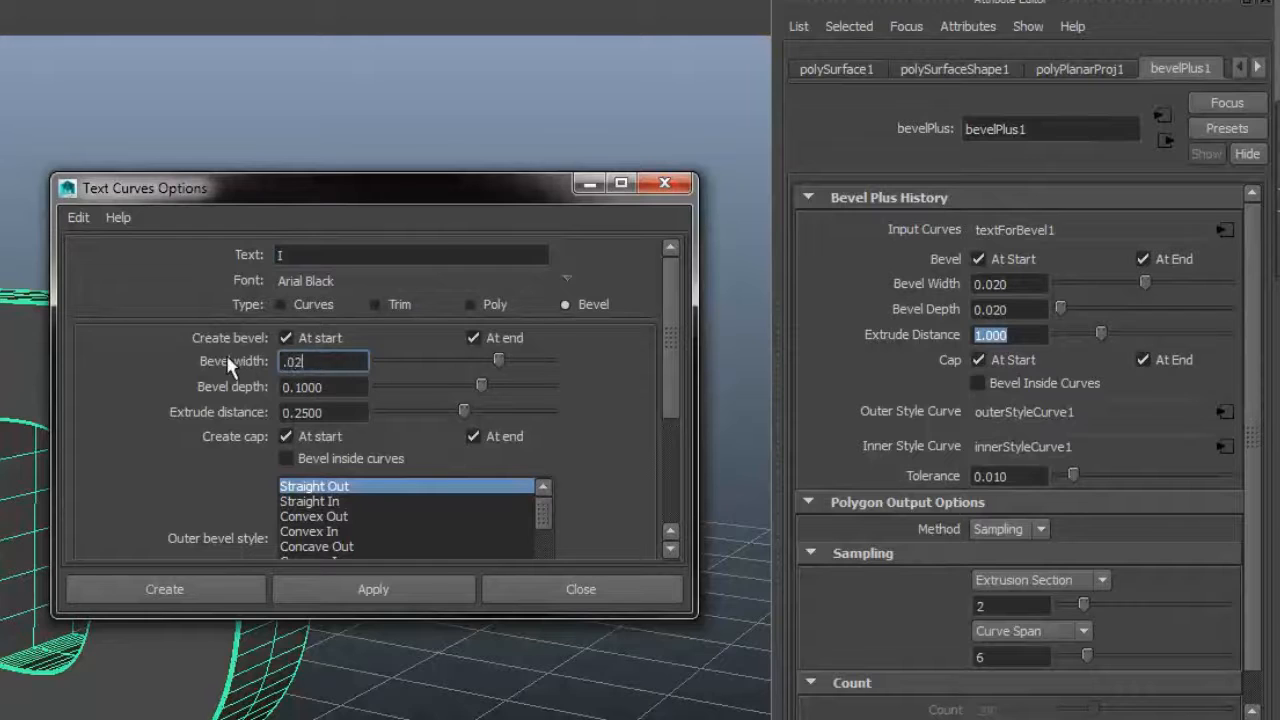
{"action": "key", "text": "Tab"}
{"action": "type", "text": ".02"}
{"action": "key", "text": "Tab"}
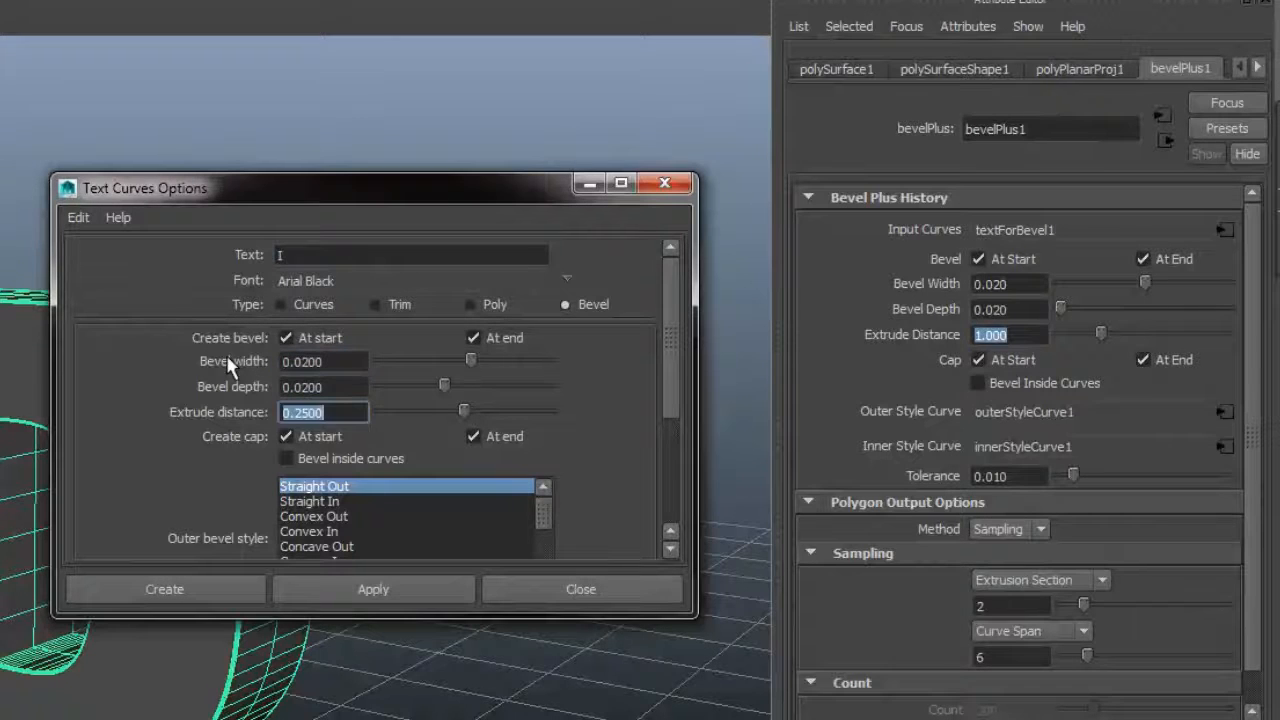
{"action": "type", "text": "1"}
{"action": "key", "text": "Tab"}
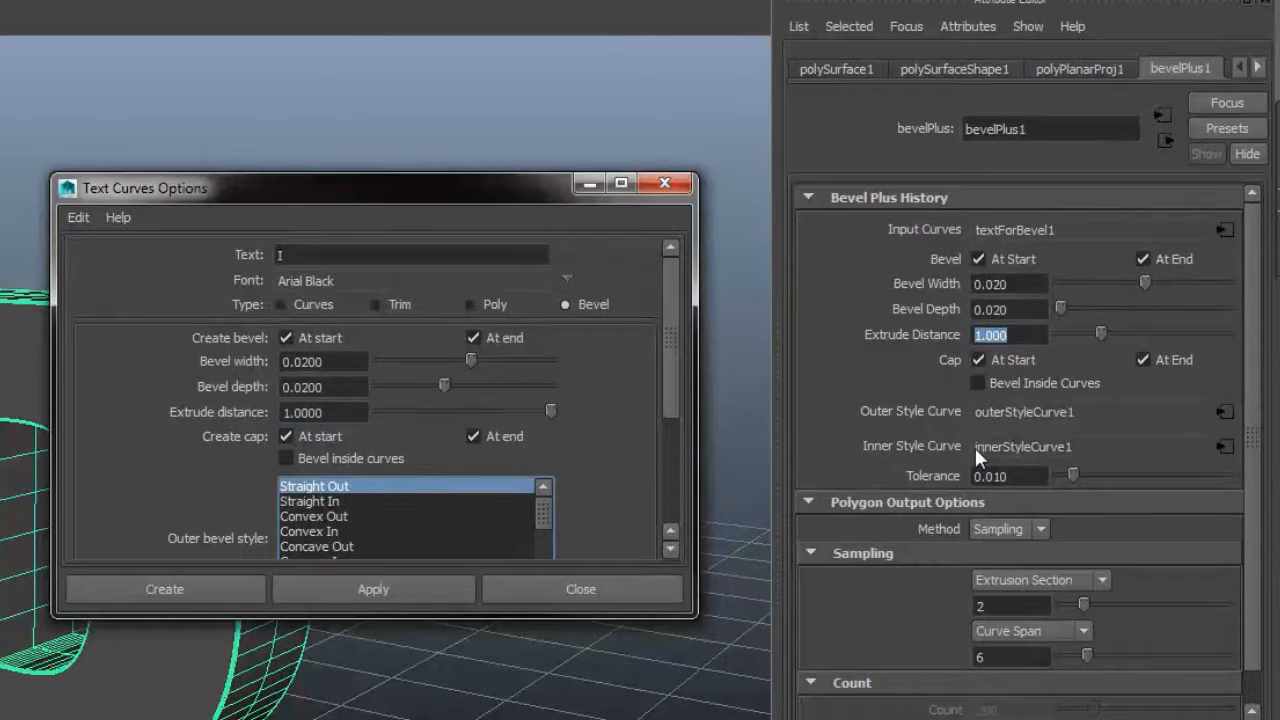
{"action": "left_click", "coordinate": [392, 596]}
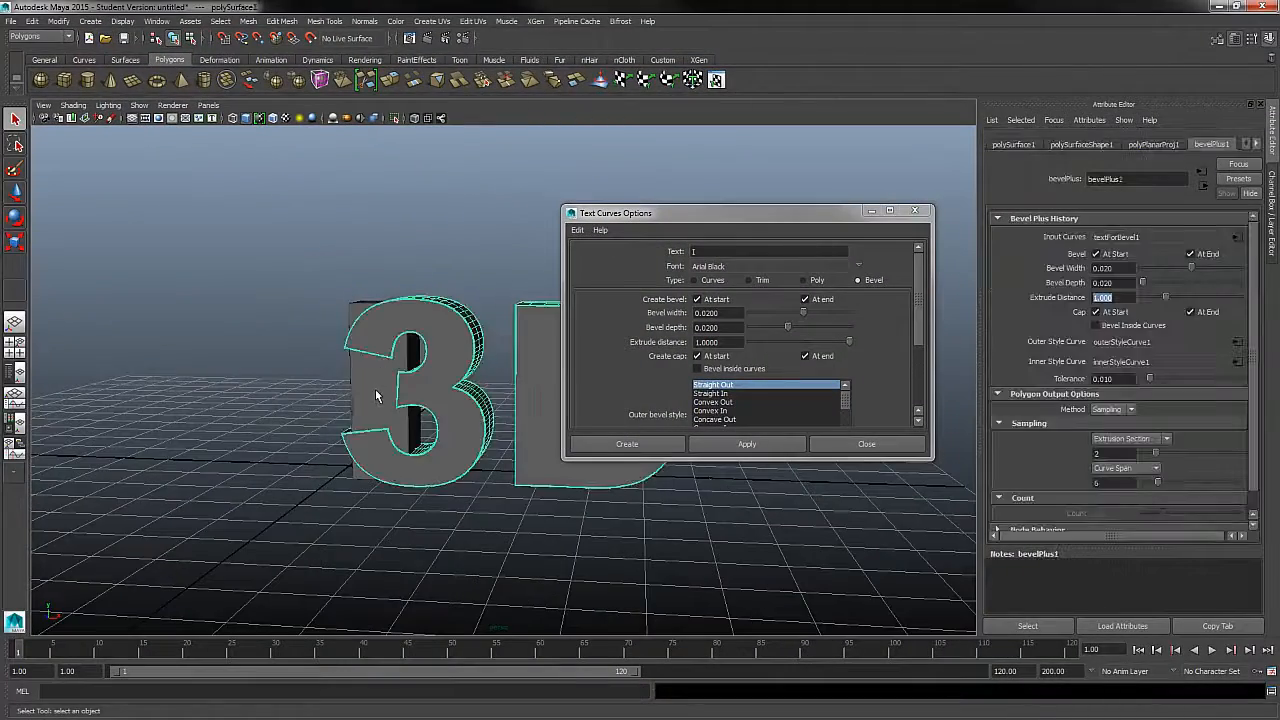
Step: Move the letter I about 3.2 units along negative X so it stands before the 3
{"action": "left_click", "coordinate": [378, 396]}
{"action": "key", "text": "w"}
{"action": "left_click_drag", "start_coordinate": [411, 478], "coordinate": [260, 474]}
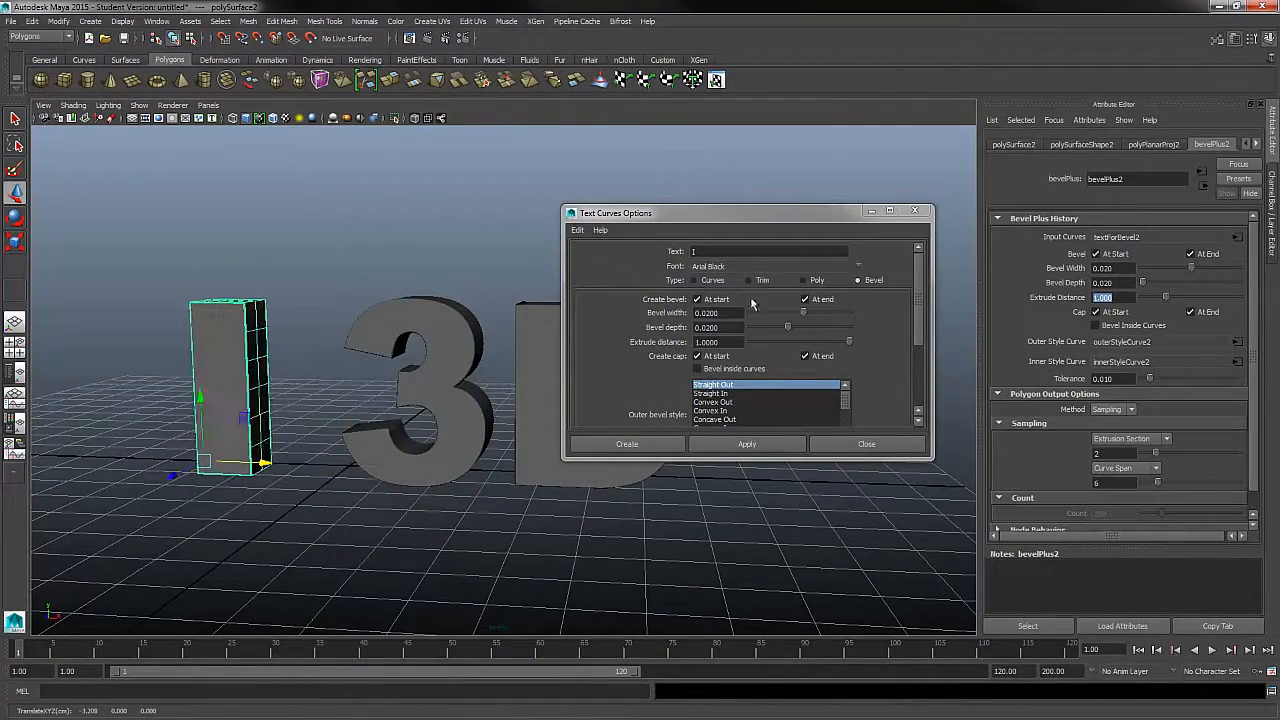
Step: Create a bevelled letter x with the same settings and raise it about 4.6 units above the other letters
{"action": "left_click", "coordinate": [750, 252]}
{"action": "type", "text": "x"}
{"action": "left_click", "coordinate": [745, 444]}
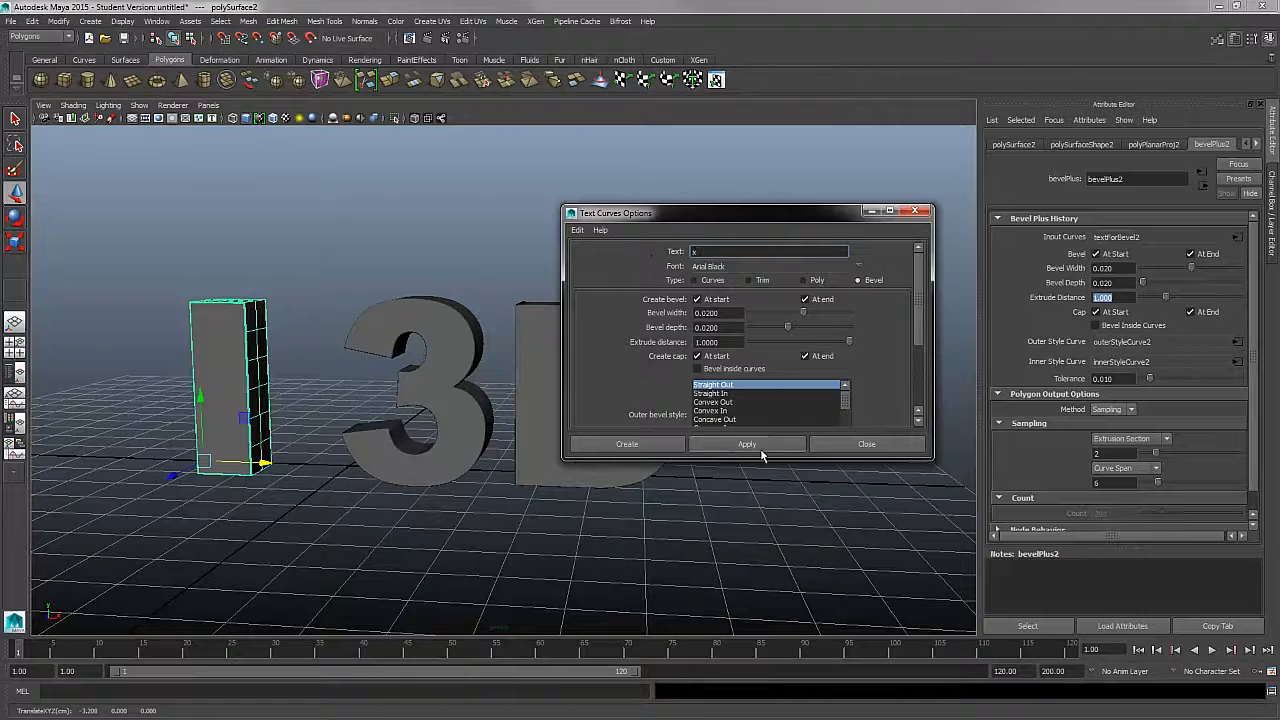
{"action": "left_click_drag", "start_coordinate": [349, 424], "coordinate": [349, 190]}
{"action": "left_click_drag", "start_coordinate": [497, 312], "coordinate": [398, 342], "text": "alt"}
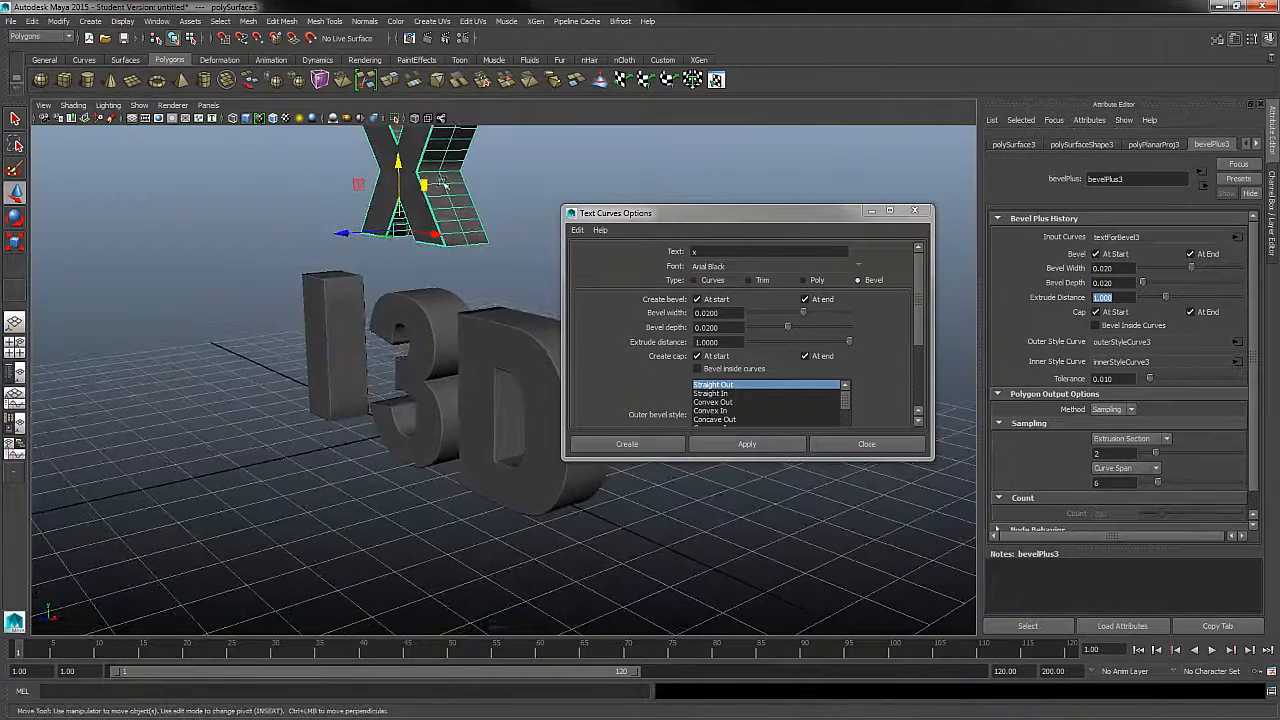
Step: Undo the letter x's move and creation and the letter I's move, and select the letter I
{"action": "left_click_drag", "start_coordinate": [425, 409], "coordinate": [479, 405], "text": "alt"}
{"action": "key", "text": "ctrl+z"}
{"action": "key", "text": "ctrl+z"}
{"action": "key", "text": "ctrl+z"}
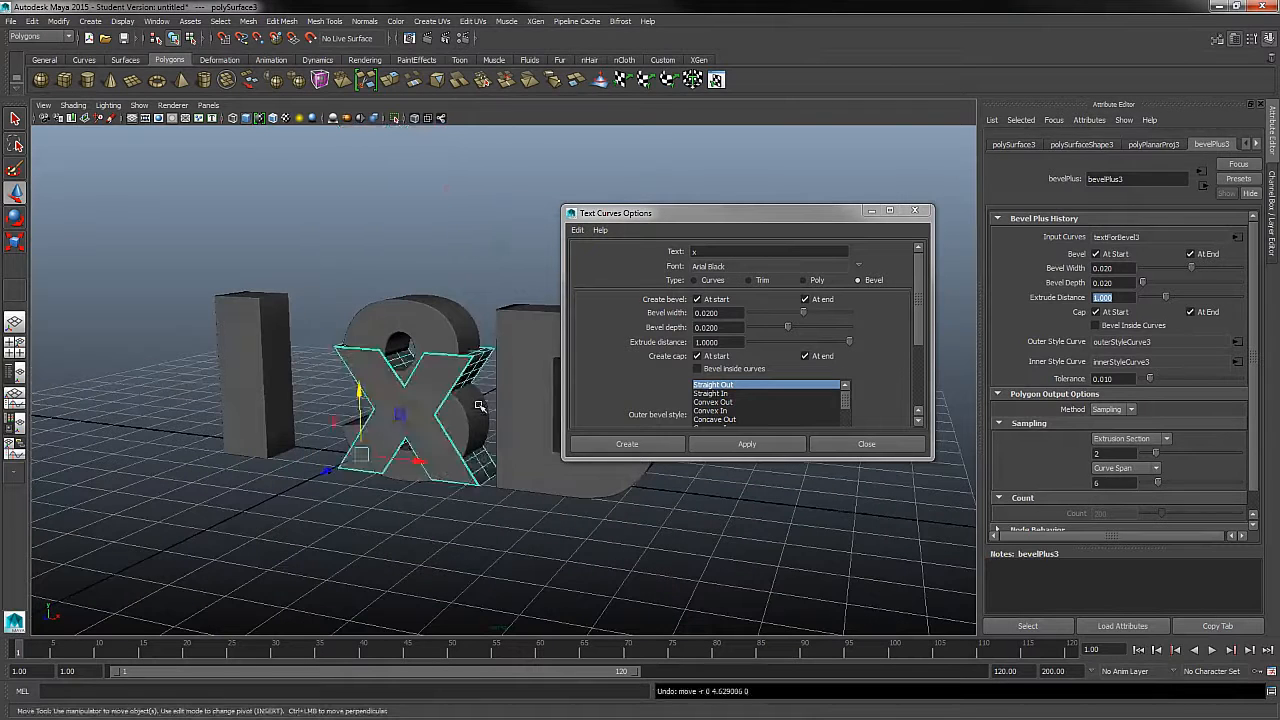
{"action": "left_click", "coordinate": [373, 508]}
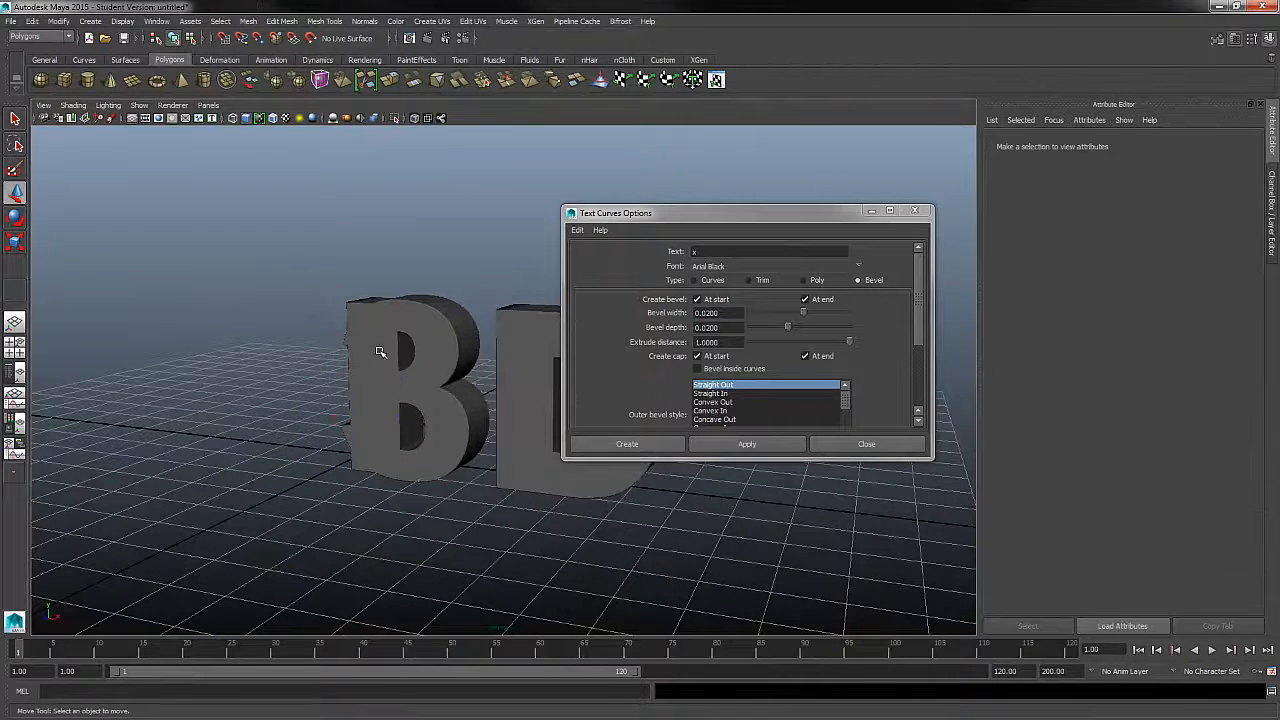
{"action": "left_click", "coordinate": [365, 372]}
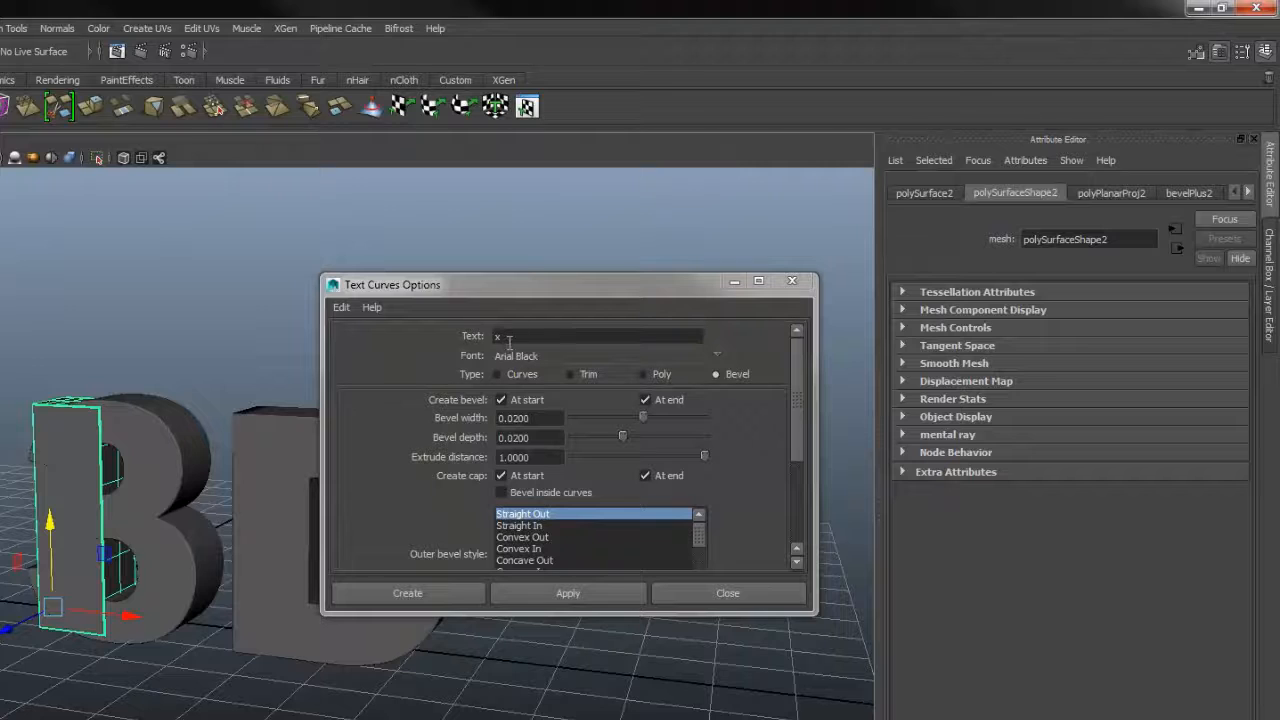
Step: Replace the text in the text options with a capital Y
{"action": "double_click", "coordinate": [509, 340]}
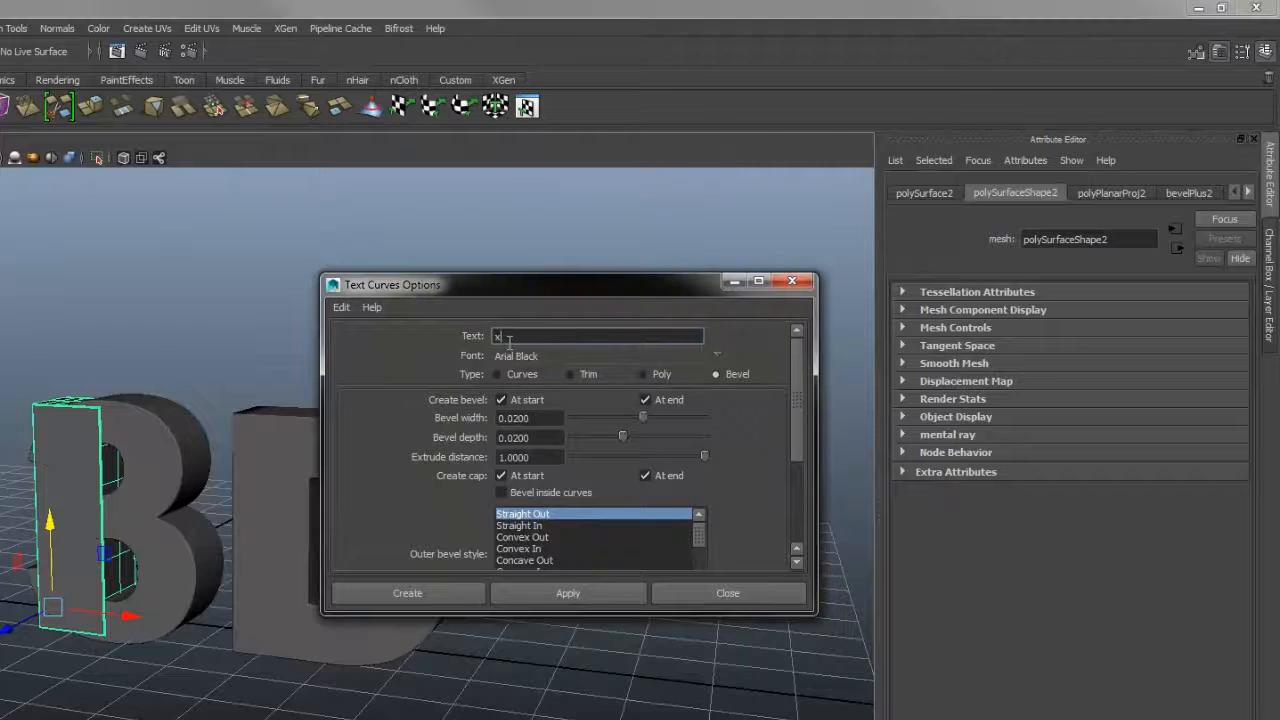
{"action": "type", "text": "Y"}
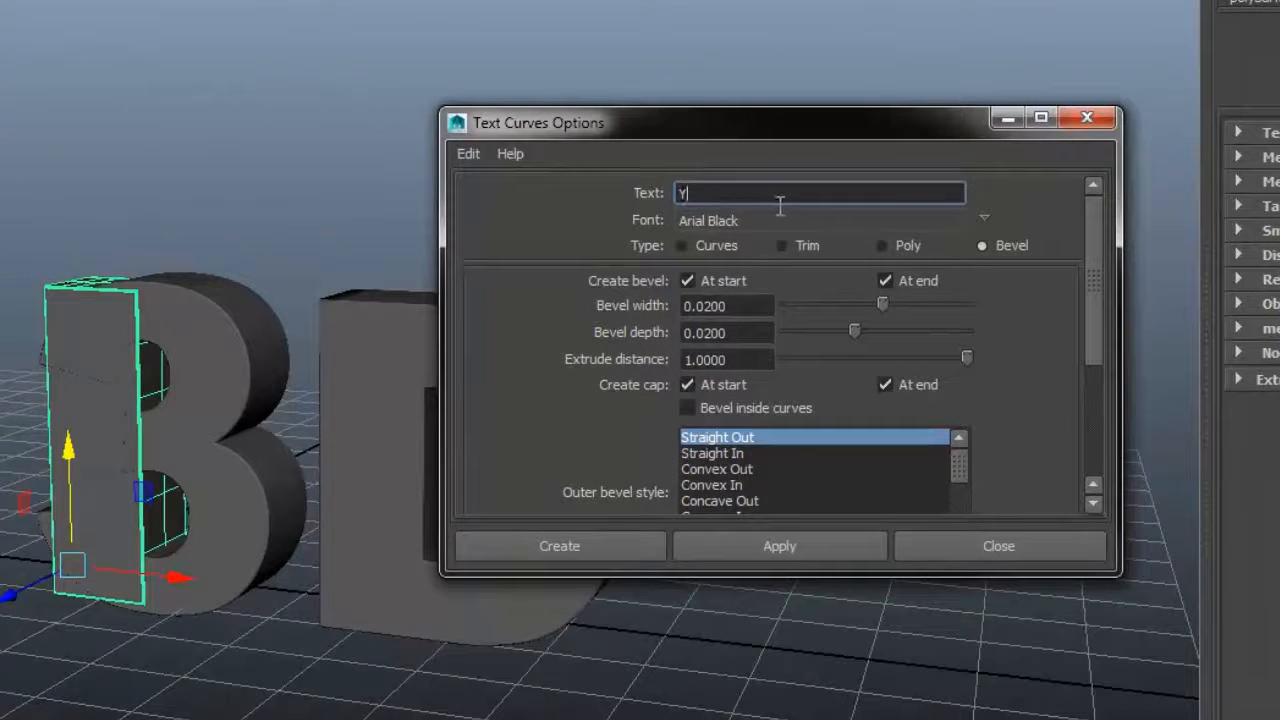
{"action": "key", "text": "Return"}
Step: Change the text font to Webdings at size 12 and create the bevelled heart symbol
{"action": "left_click", "coordinate": [985, 219]}
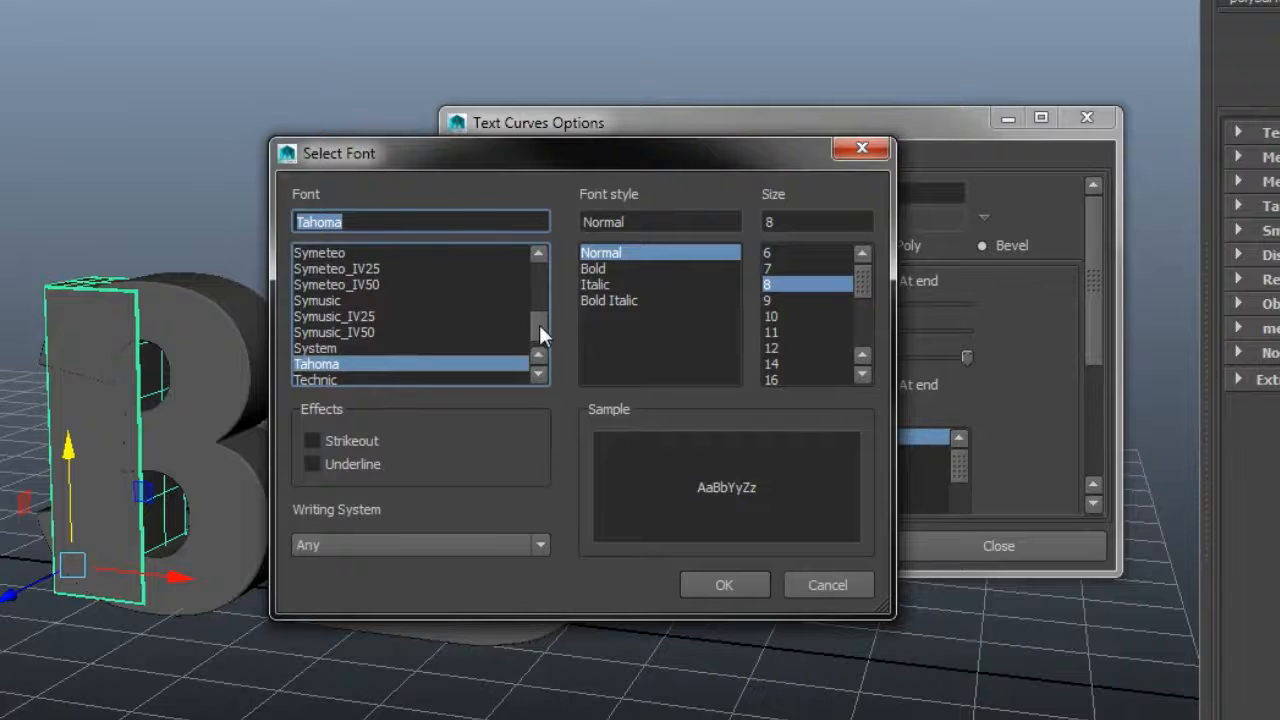
{"action": "left_click_drag", "start_coordinate": [538, 322], "coordinate": [541, 331]}
{"action": "left_click", "coordinate": [324, 284]}
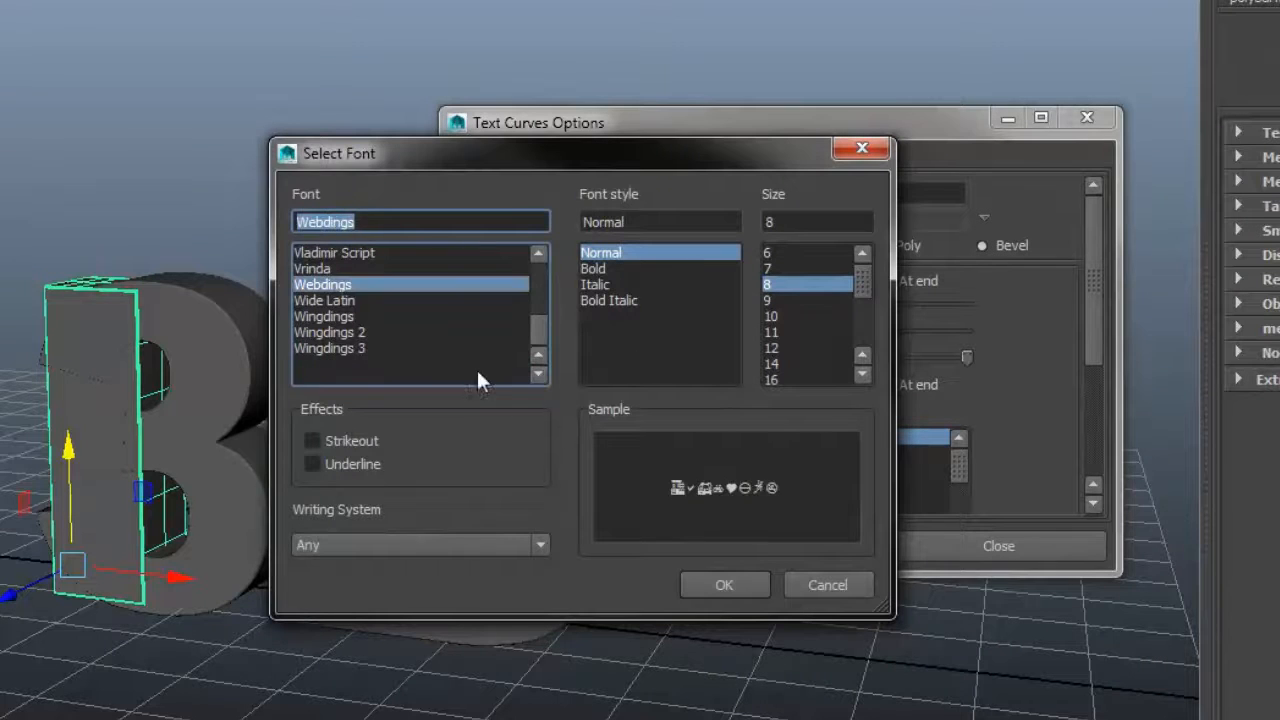
{"action": "left_click_drag", "start_coordinate": [797, 502], "coordinate": [665, 490]}
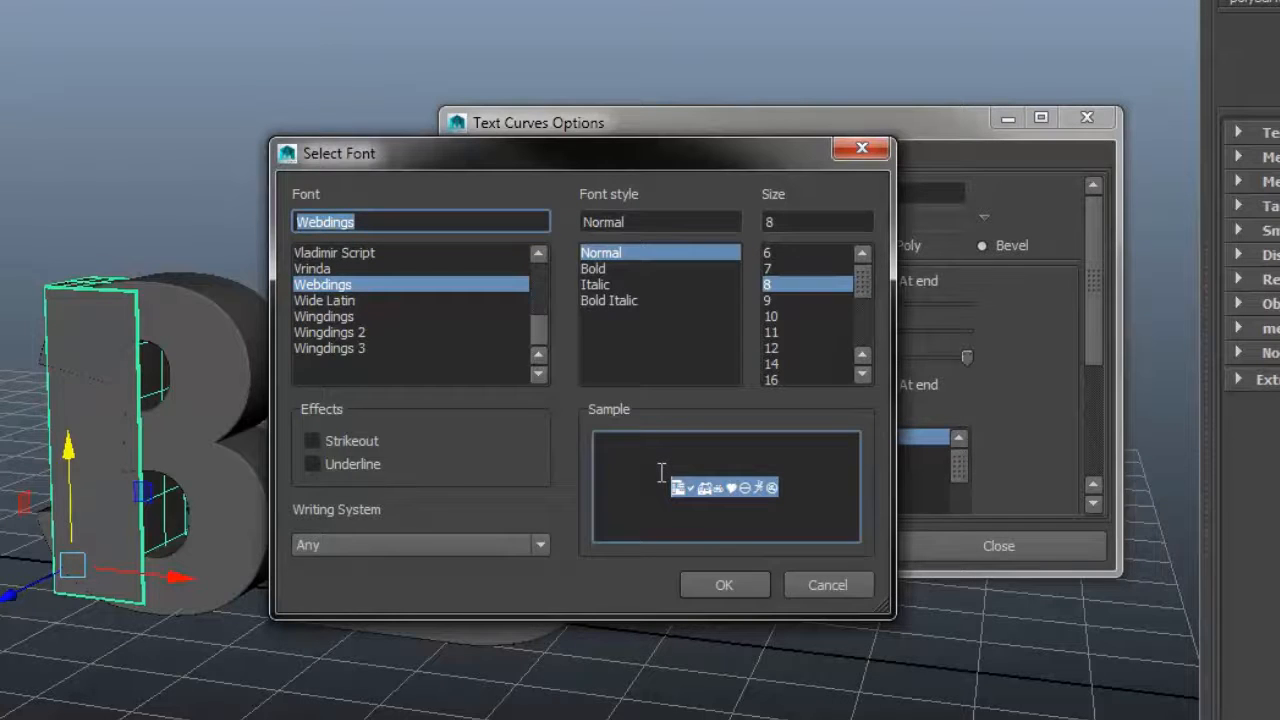
{"action": "left_click", "coordinate": [773, 348]}
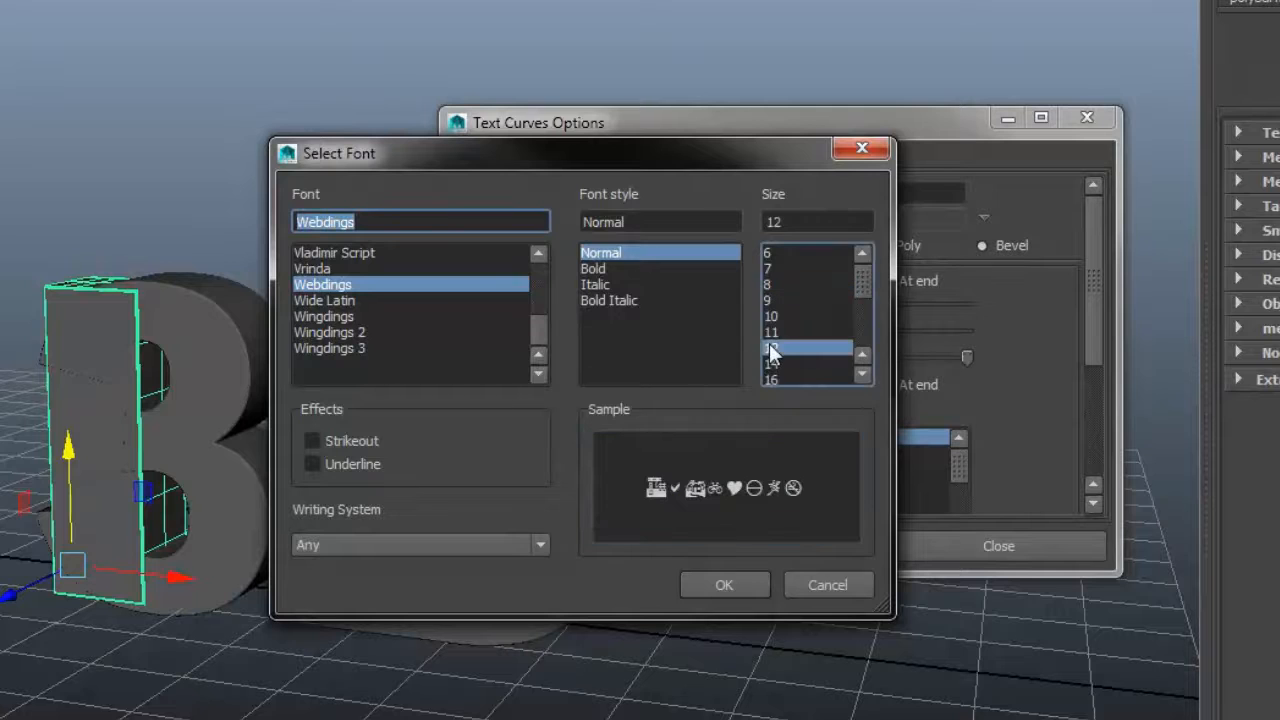
{"action": "left_click", "coordinate": [724, 585]}
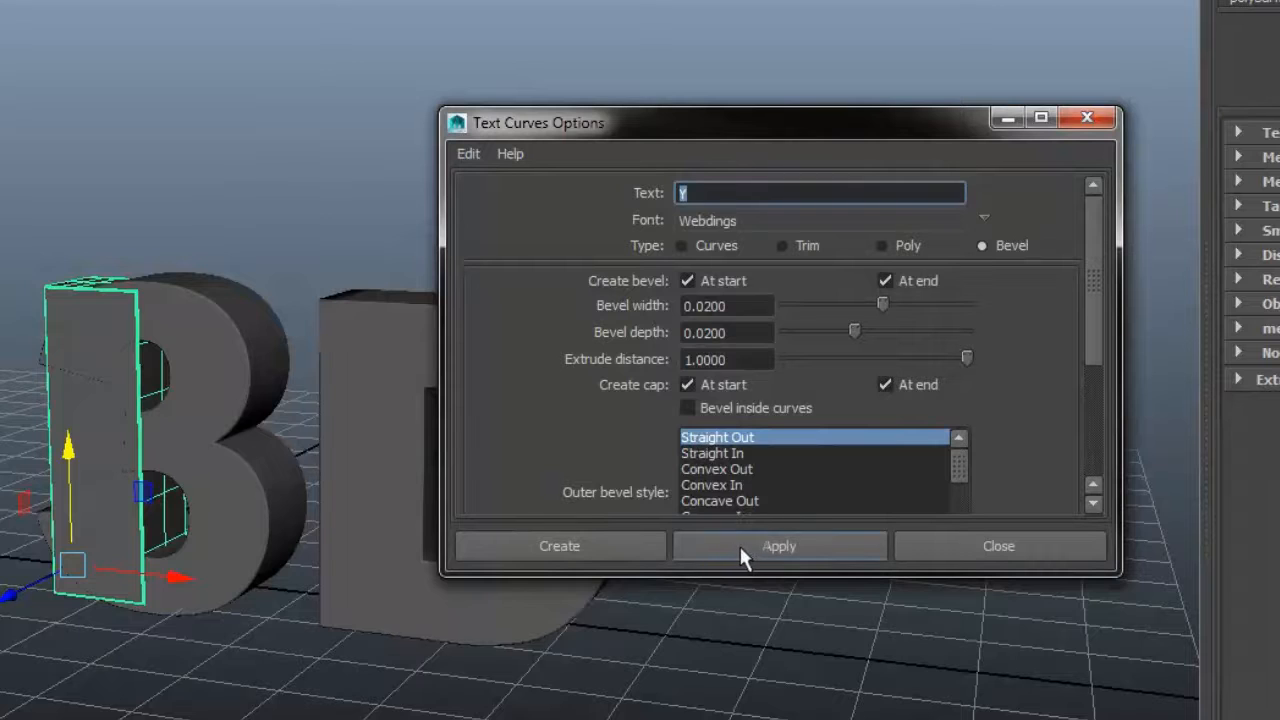
{"action": "left_click", "coordinate": [631, 548]}
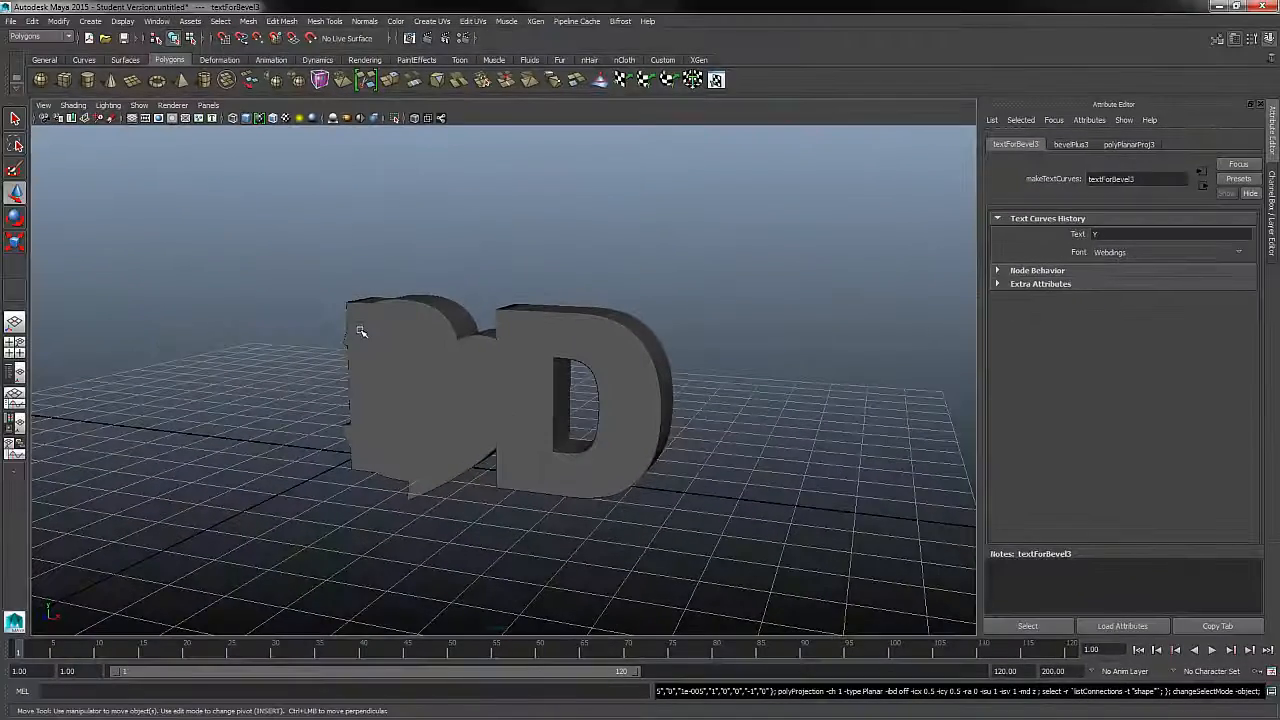
Step: Select the overlapping letter, the heart and the 3D text in turn to tell them apart, and clear the selection
{"action": "left_click", "coordinate": [368, 311]}
{"action": "left_click", "coordinate": [484, 382]}
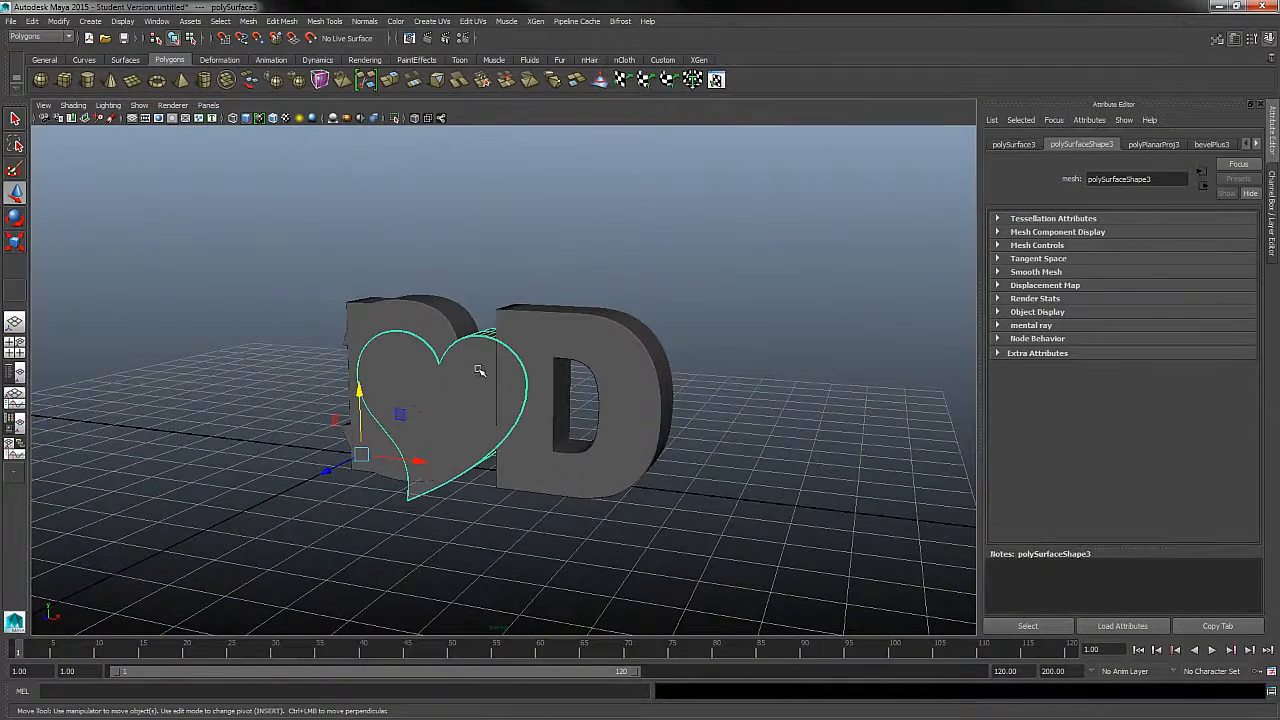
{"action": "left_click", "coordinate": [445, 320]}
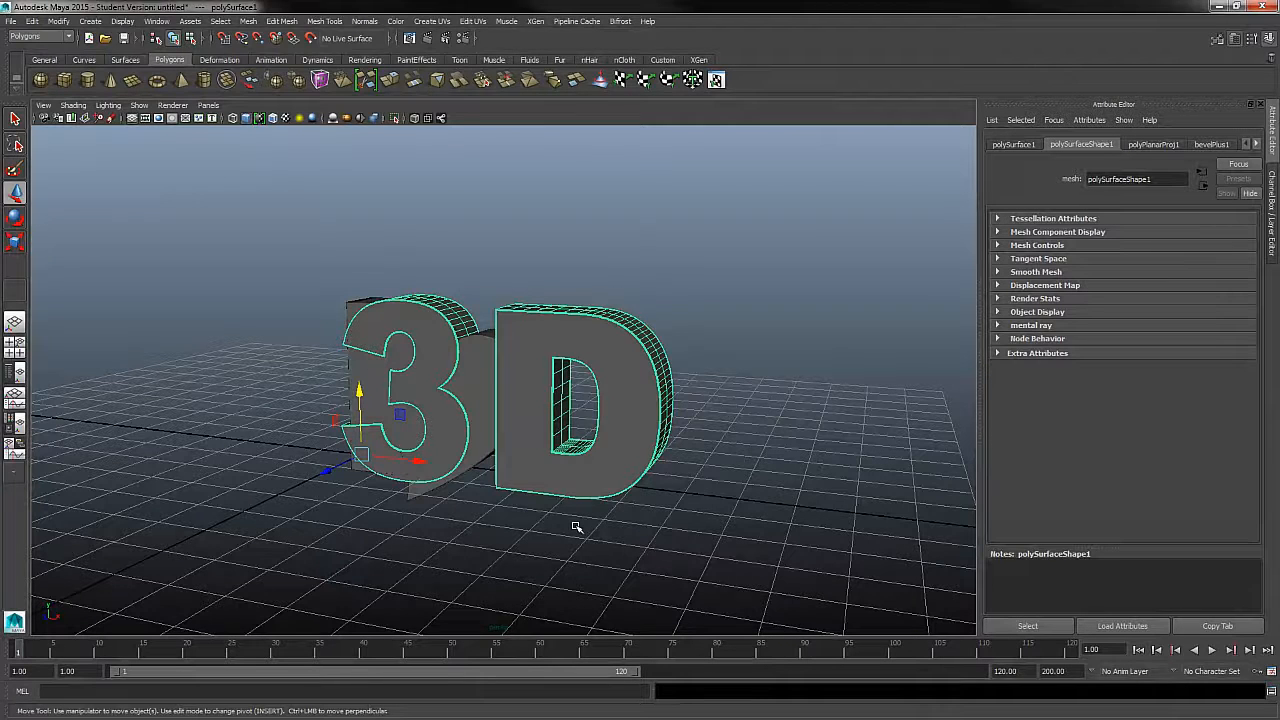
{"action": "left_click", "coordinate": [478, 541]}
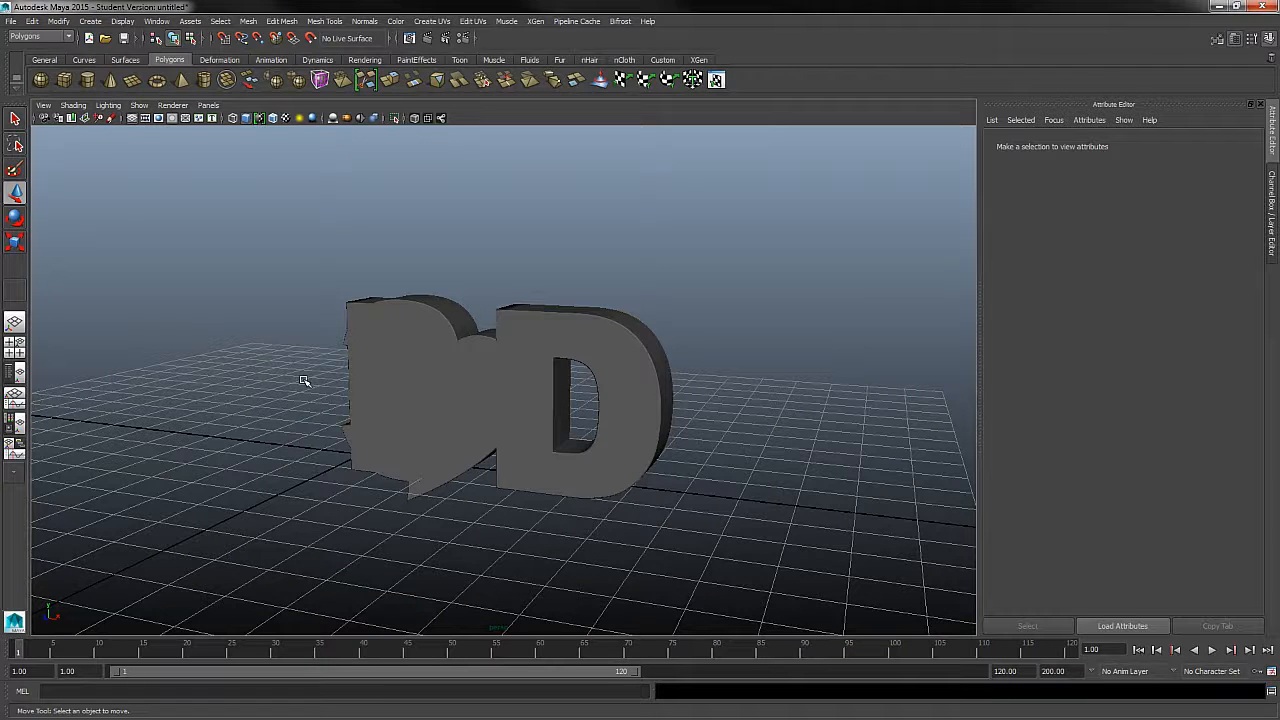
{"action": "mouse_move", "coordinate": [706, 443]}
{"action": "left_mouse_down", "text": "alt"}
{"action": "mouse_move", "coordinate": [591, 434]}
{"action": "mouse_move", "coordinate": [469, 463]}
{"action": "mouse_move", "coordinate": [669, 460]}
{"action": "mouse_move", "coordinate": [706, 444]}
{"action": "left_mouse_up", "text": "alt"}
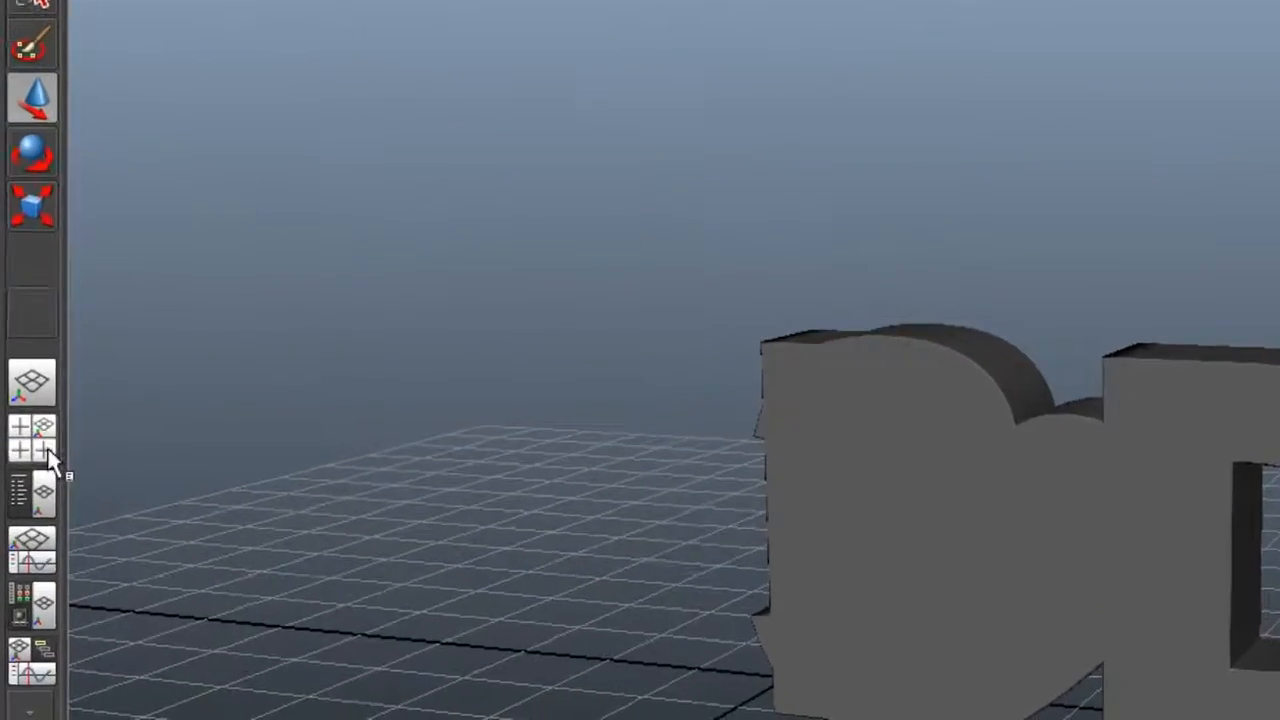
Step: Switch to the four-view layout and reframe the text in the top, perspective, front and side views
{"action": "left_click", "coordinate": [30, 530]}
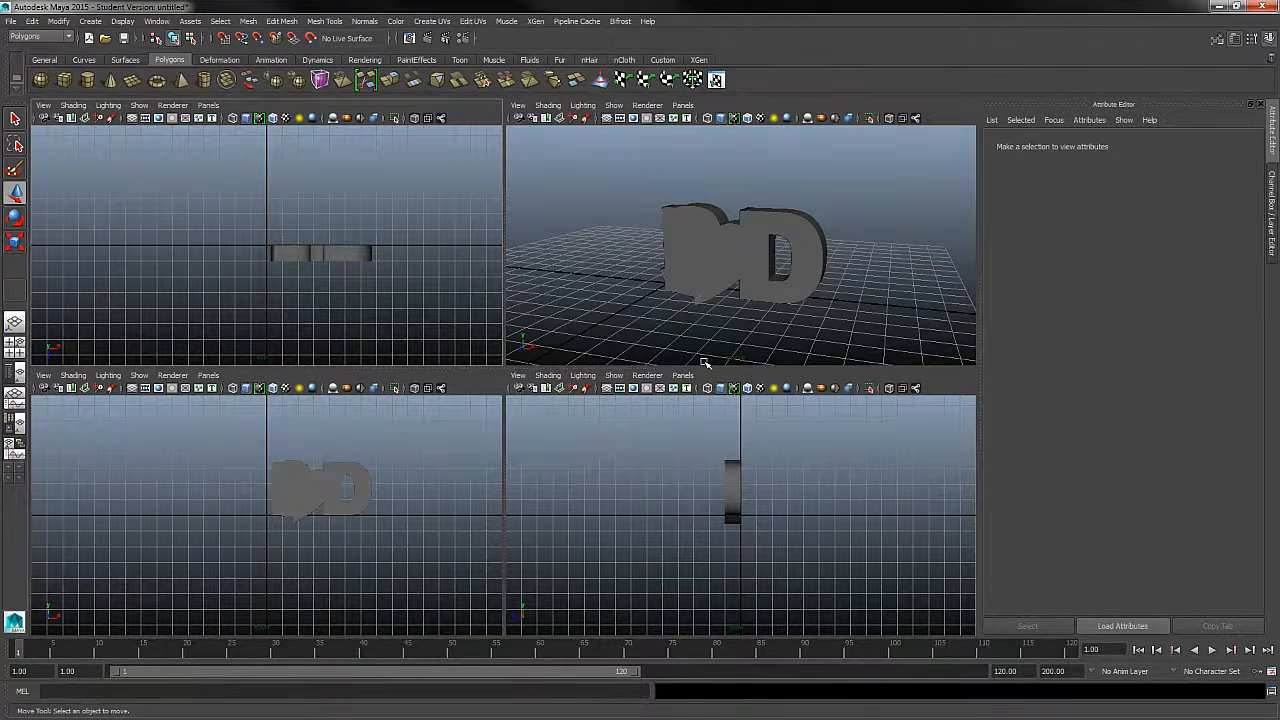
{"action": "mouse_move", "coordinate": [808, 329]}
{"action": "left_mouse_down", "text": "alt"}
{"action": "mouse_move", "coordinate": [745, 320]}
{"action": "mouse_move", "coordinate": [789, 340]}
{"action": "mouse_move", "coordinate": [797, 323]}
{"action": "left_mouse_up", "text": "alt"}
{"action": "middle_click_drag", "start_coordinate": [369, 346], "coordinate": [315, 292], "text": "alt"}
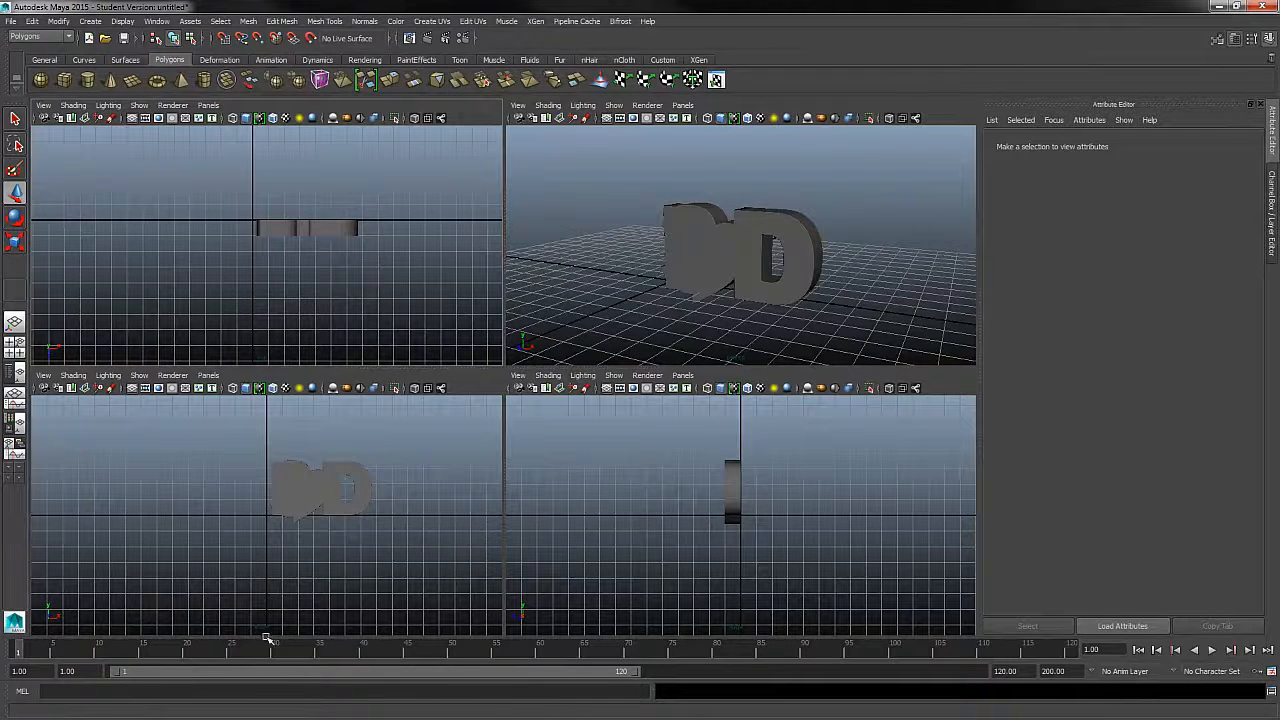
{"action": "middle_click_drag", "start_coordinate": [406, 556], "coordinate": [331, 525], "text": "alt"}
{"action": "mouse_move", "coordinate": [775, 573]}
{"action": "middle_mouse_down", "text": "alt"}
{"action": "mouse_move", "coordinate": [789, 591]}
{"action": "mouse_move", "coordinate": [777, 557]}
{"action": "mouse_move", "coordinate": [789, 578]}
{"action": "middle_mouse_up", "text": "alt"}
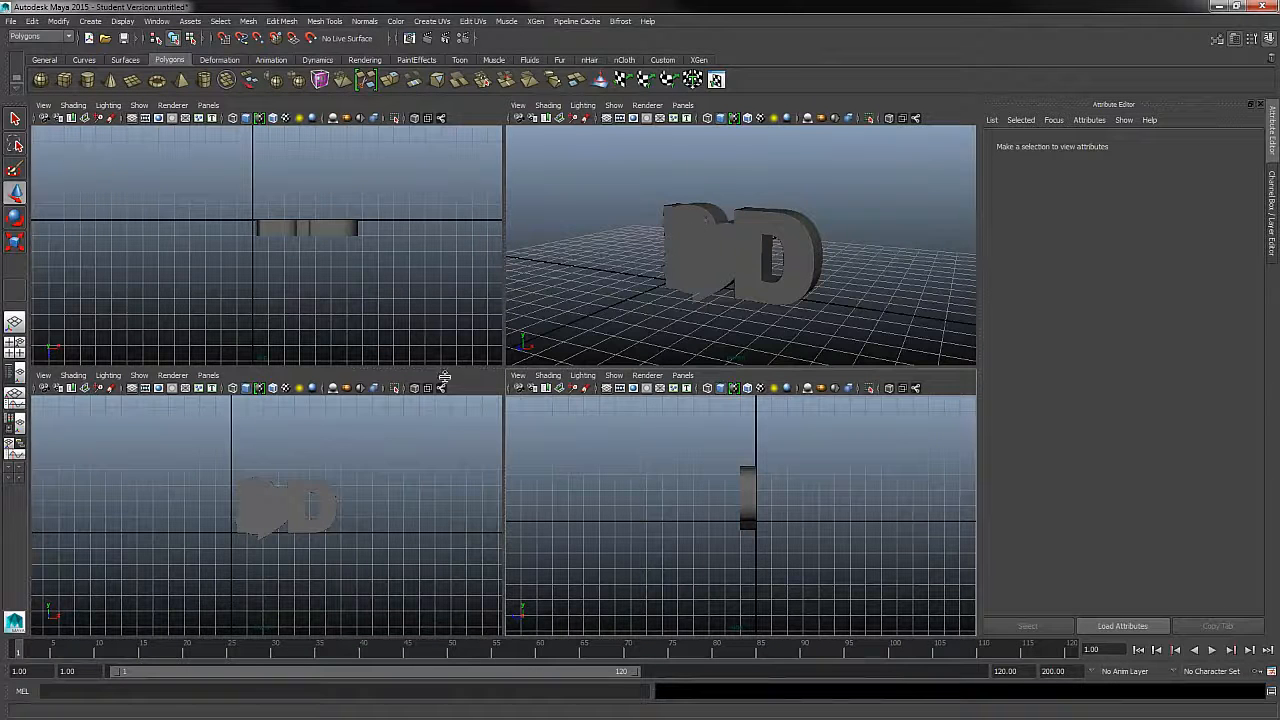
Step: Try moving the 3D text about 5.8 units upwards in the front view, and undo the move
{"action": "left_click", "coordinate": [283, 516]}
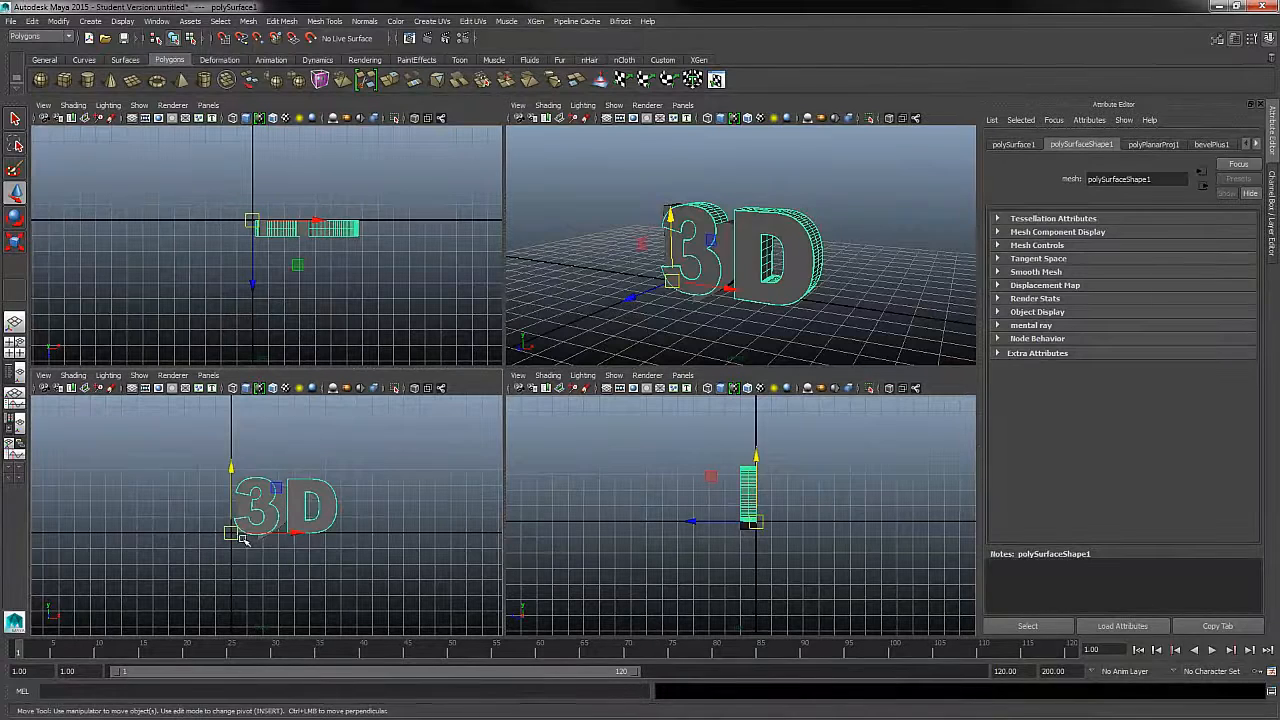
{"action": "left_click_drag", "start_coordinate": [237, 529], "coordinate": [238, 453]}
{"action": "key", "text": "ctrl+z"}
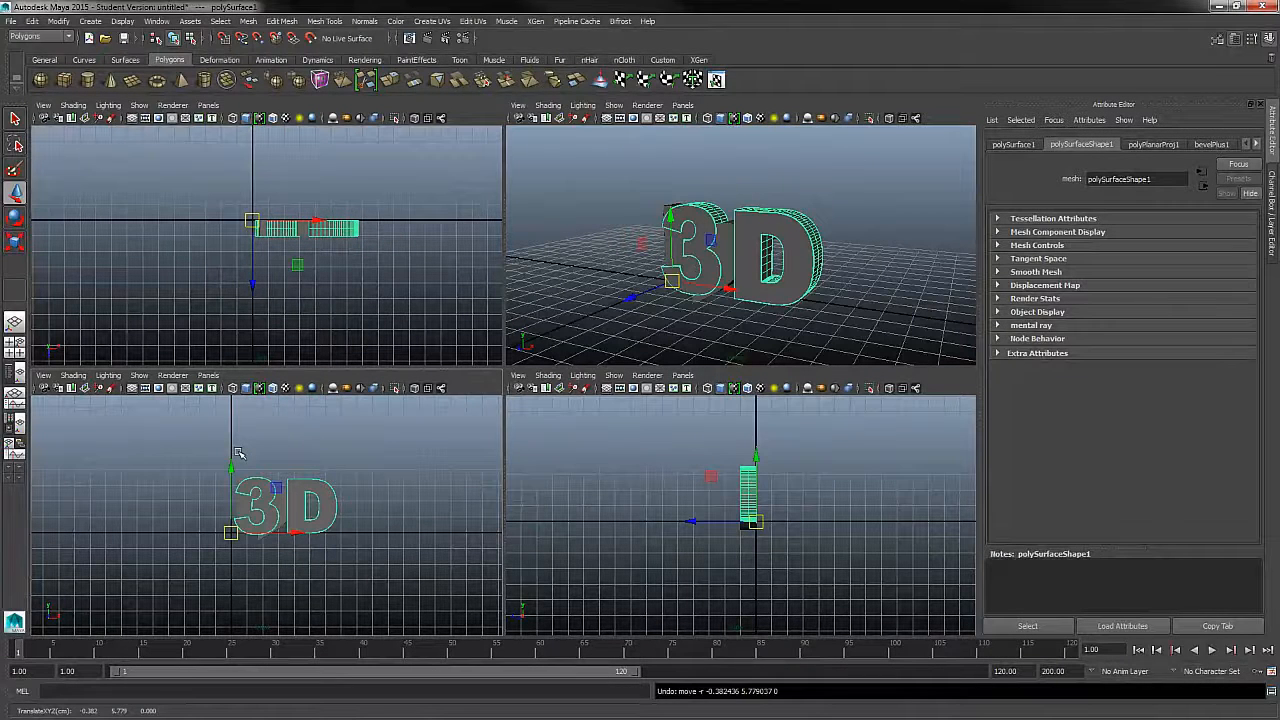
Step: Clear the selection and cycle through the Select, Move, Rotate and Scale tools in the toolbox
{"action": "left_click", "coordinate": [380, 570]}
{"action": "right_click_drag", "start_coordinate": [363, 491], "coordinate": [468, 595], "text": "alt"}
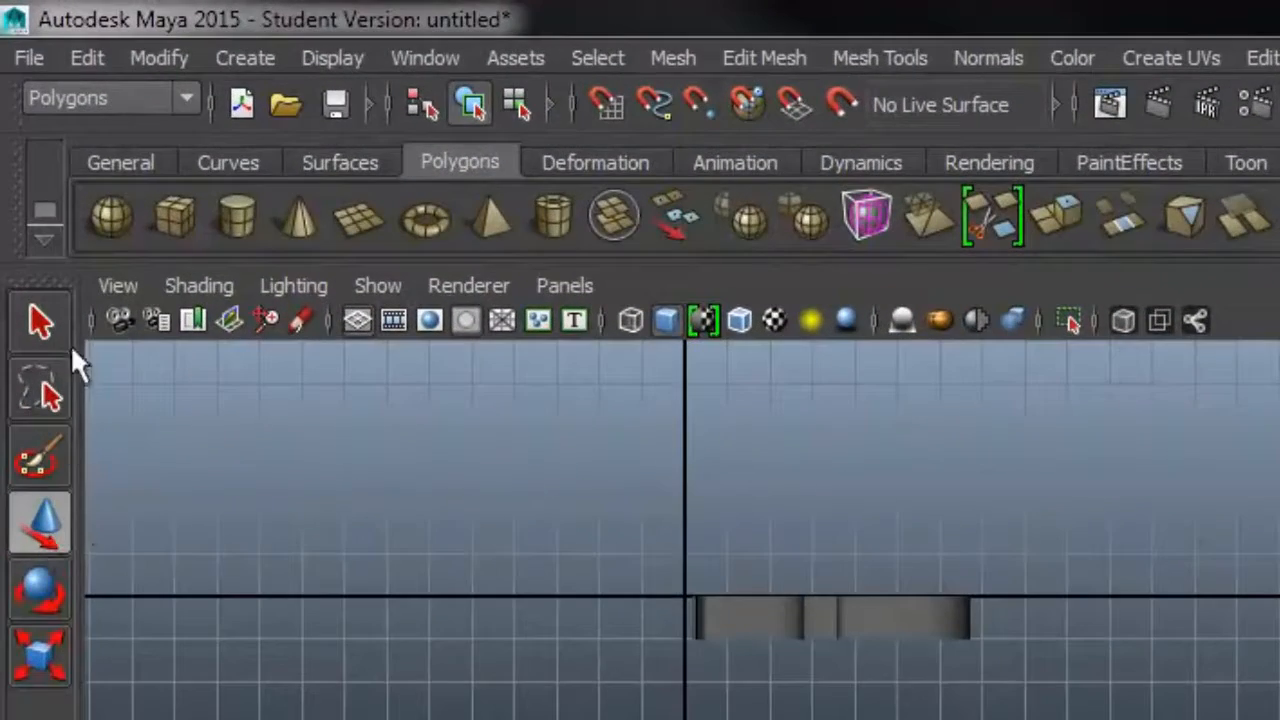
{"action": "left_click", "coordinate": [55, 334]}
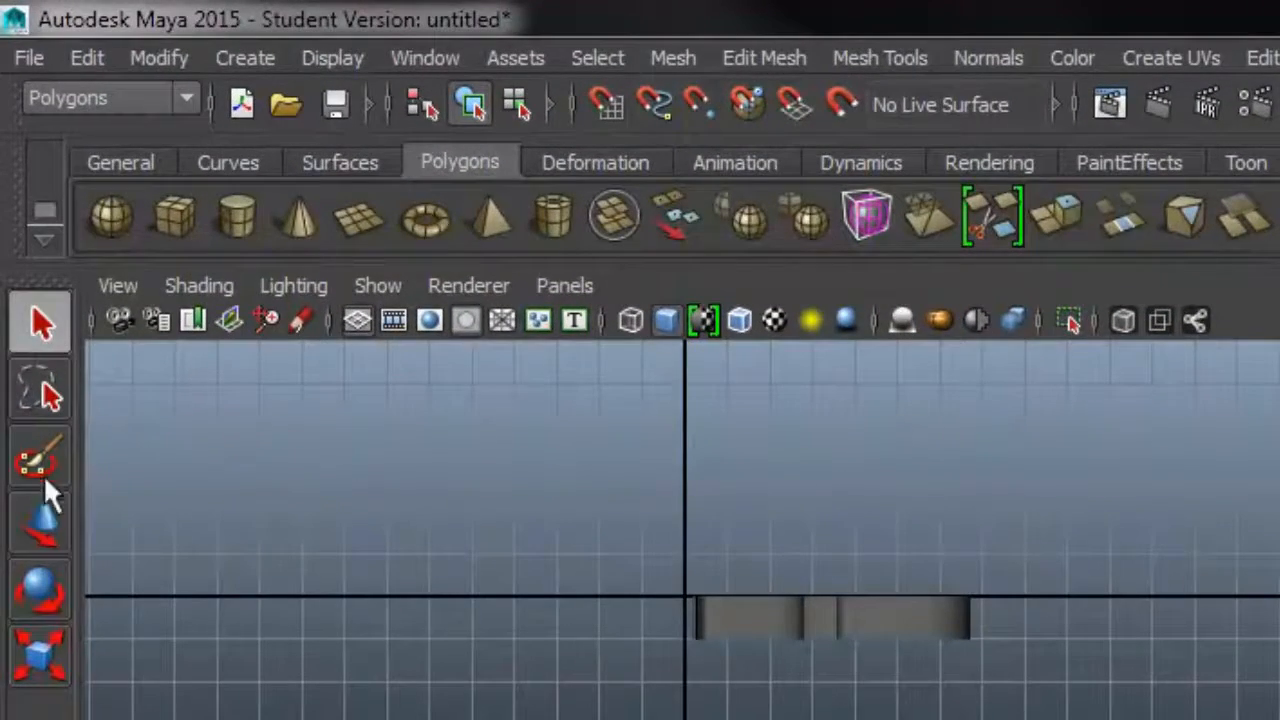
{"action": "left_click", "coordinate": [60, 543]}
{"action": "left_click", "coordinate": [61, 615]}
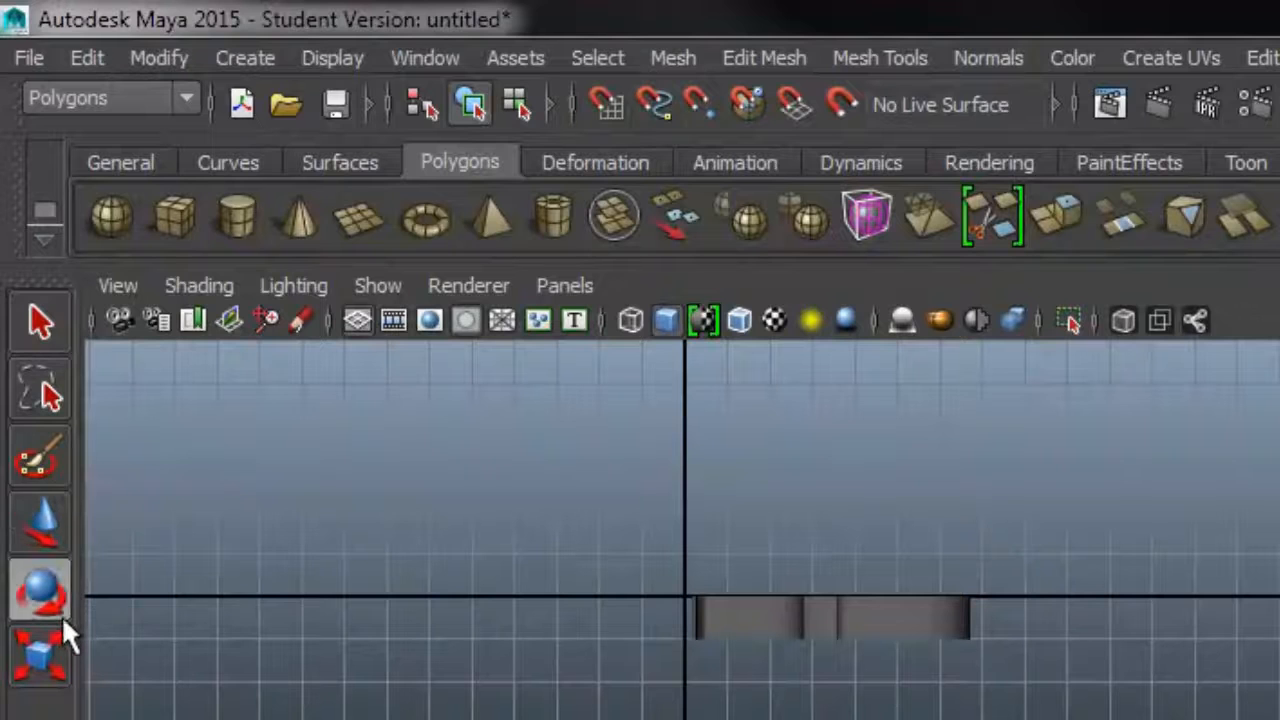
{"action": "left_click", "coordinate": [40, 658]}
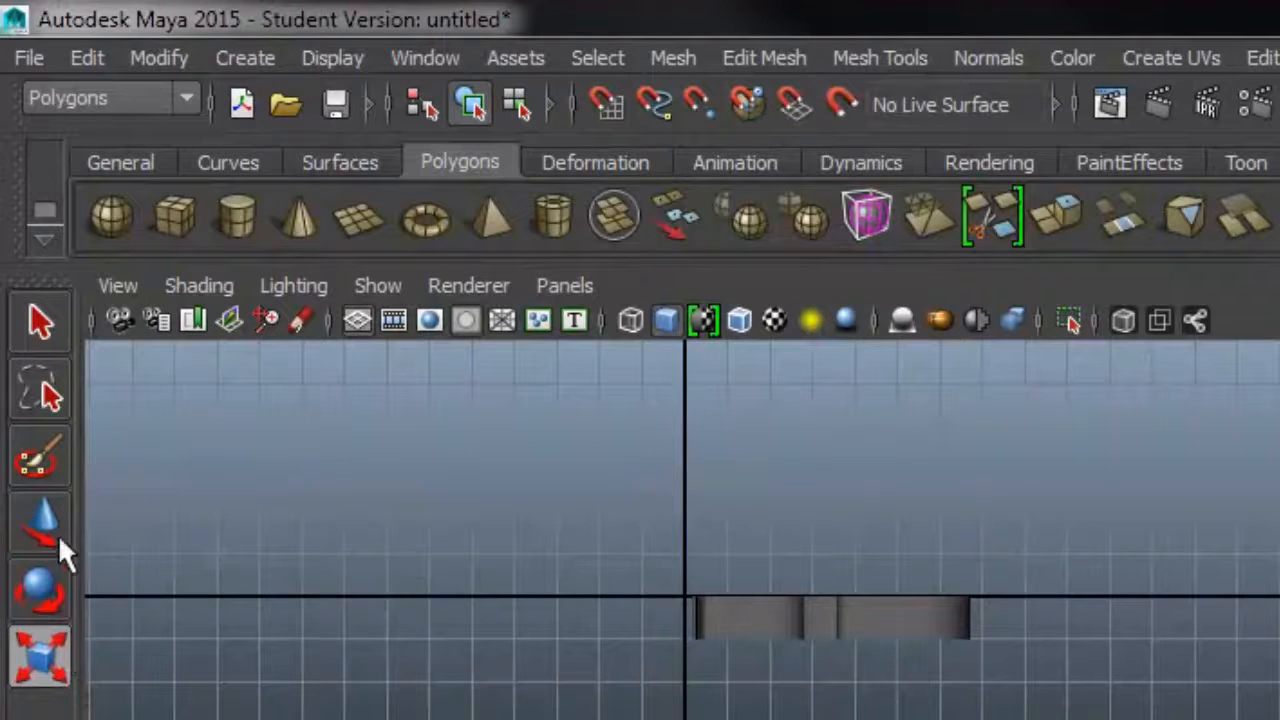
{"action": "left_click", "coordinate": [58, 534]}
{"action": "left_click", "coordinate": [66, 598]}
{"action": "left_click", "coordinate": [56, 660]}
{"action": "left_click", "coordinate": [52, 543]}
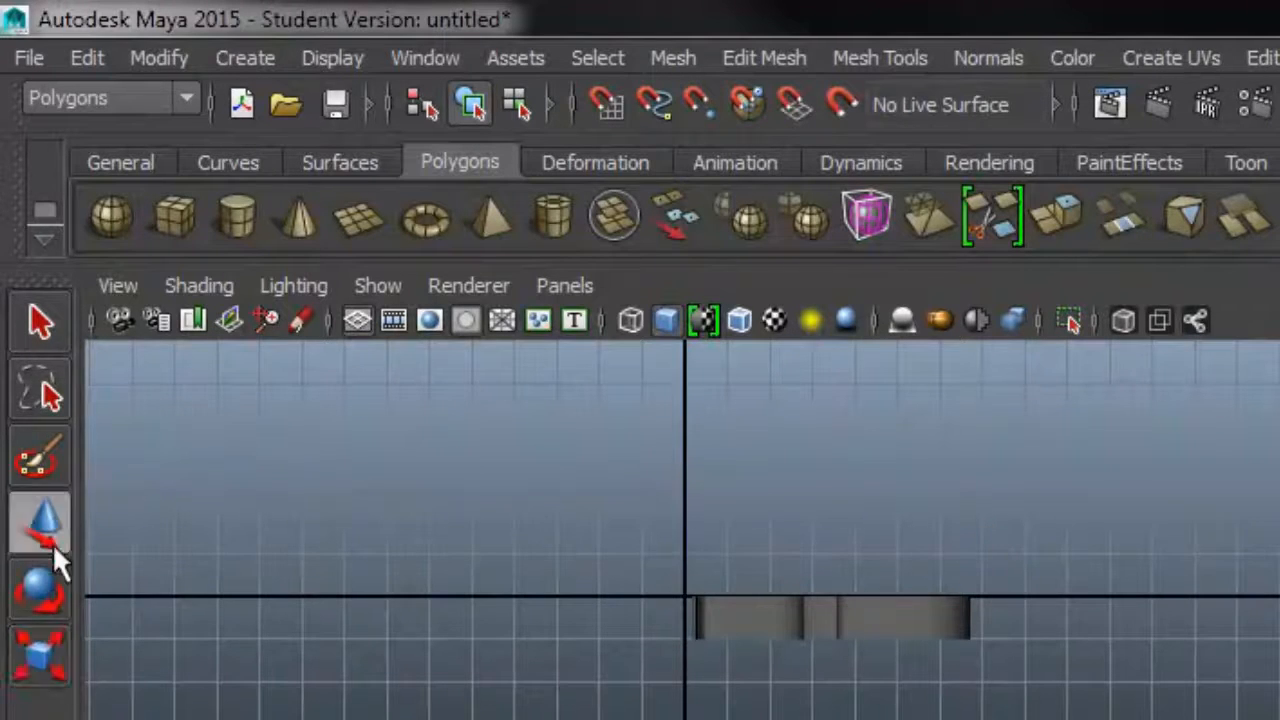
{"action": "left_click", "coordinate": [58, 592]}
{"action": "left_click", "coordinate": [60, 652]}
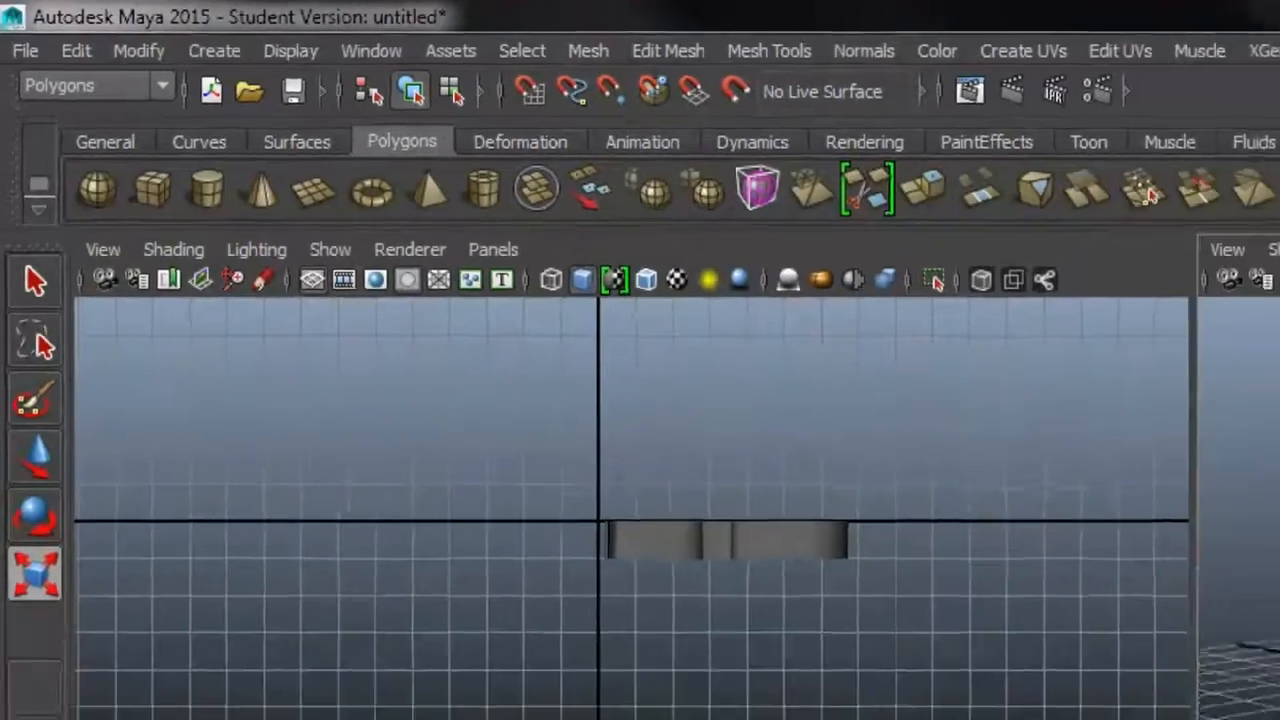
{"action": "left_click_drag", "start_coordinate": [1240, 520], "coordinate": [797, 320], "text": "alt"}
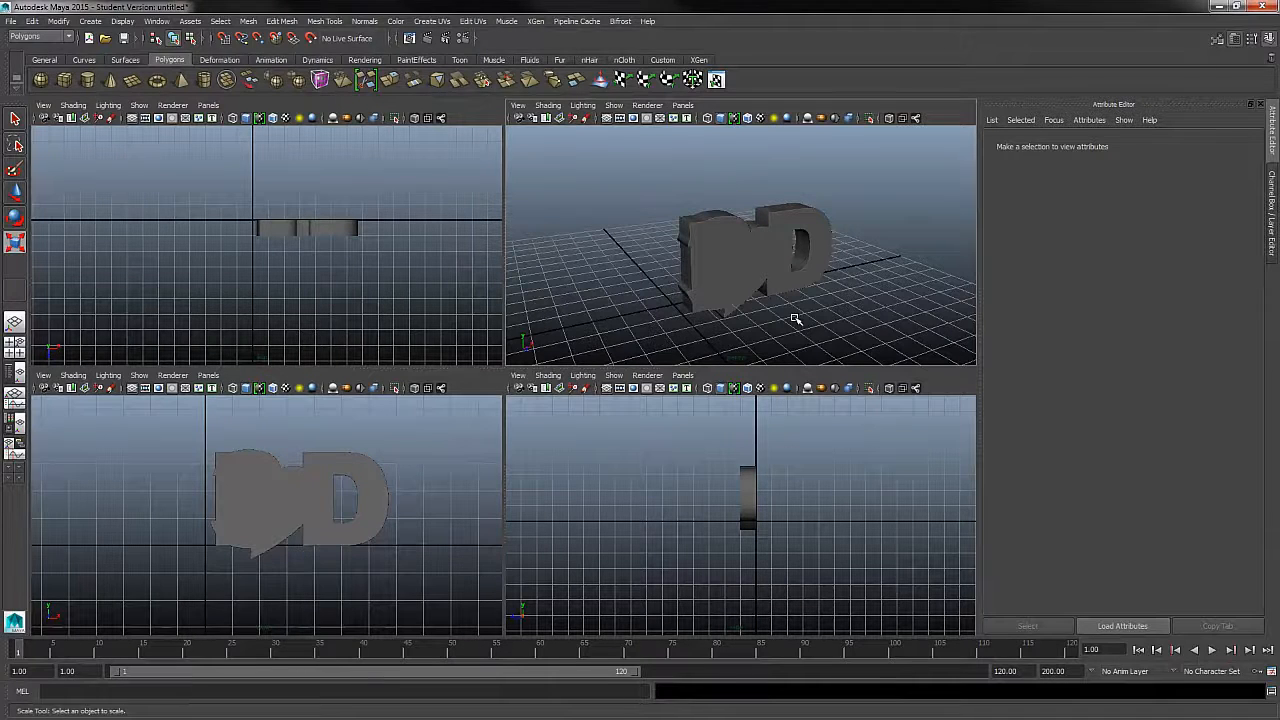
Step: Select the 3D text in the front view and cycle through the Select, Move, Rotate and Scale tools on it, ending with Move
{"action": "left_click", "coordinate": [331, 511]}
{"action": "key", "text": "q"}
{"action": "key", "text": "w"}
{"action": "key", "text": "e"}
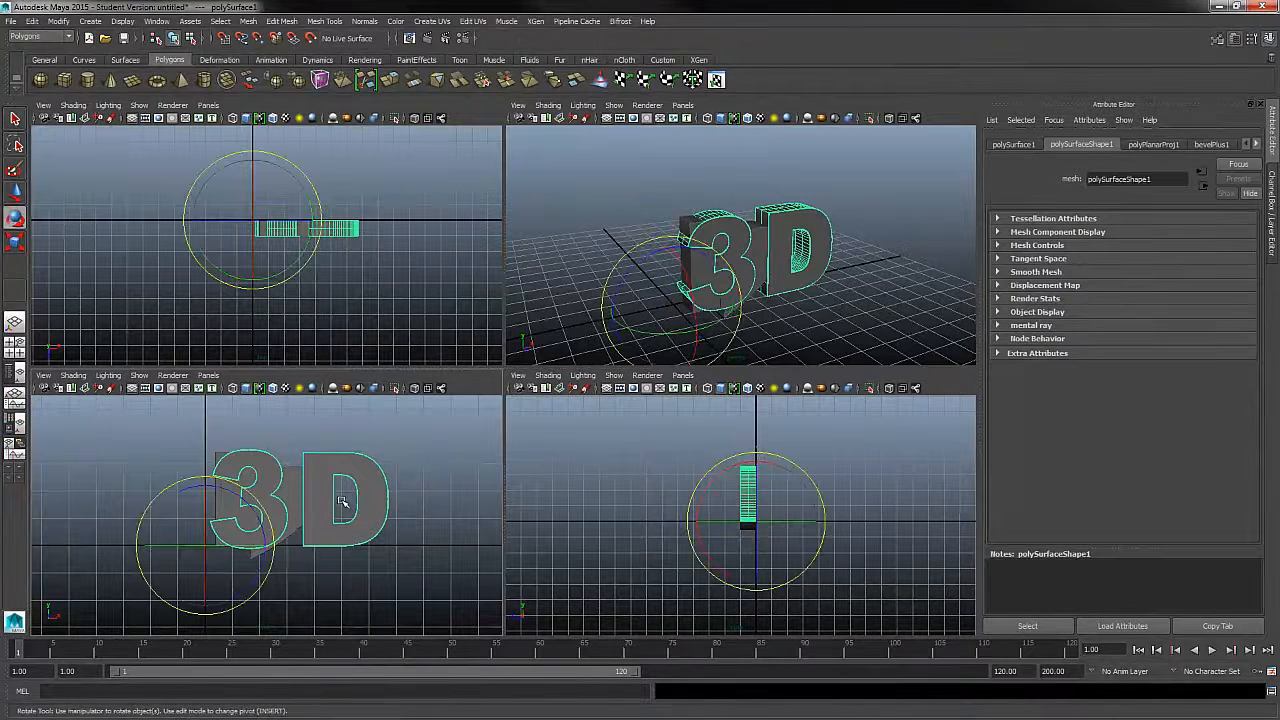
{"action": "key", "text": "r"}
{"action": "key", "text": "q"}
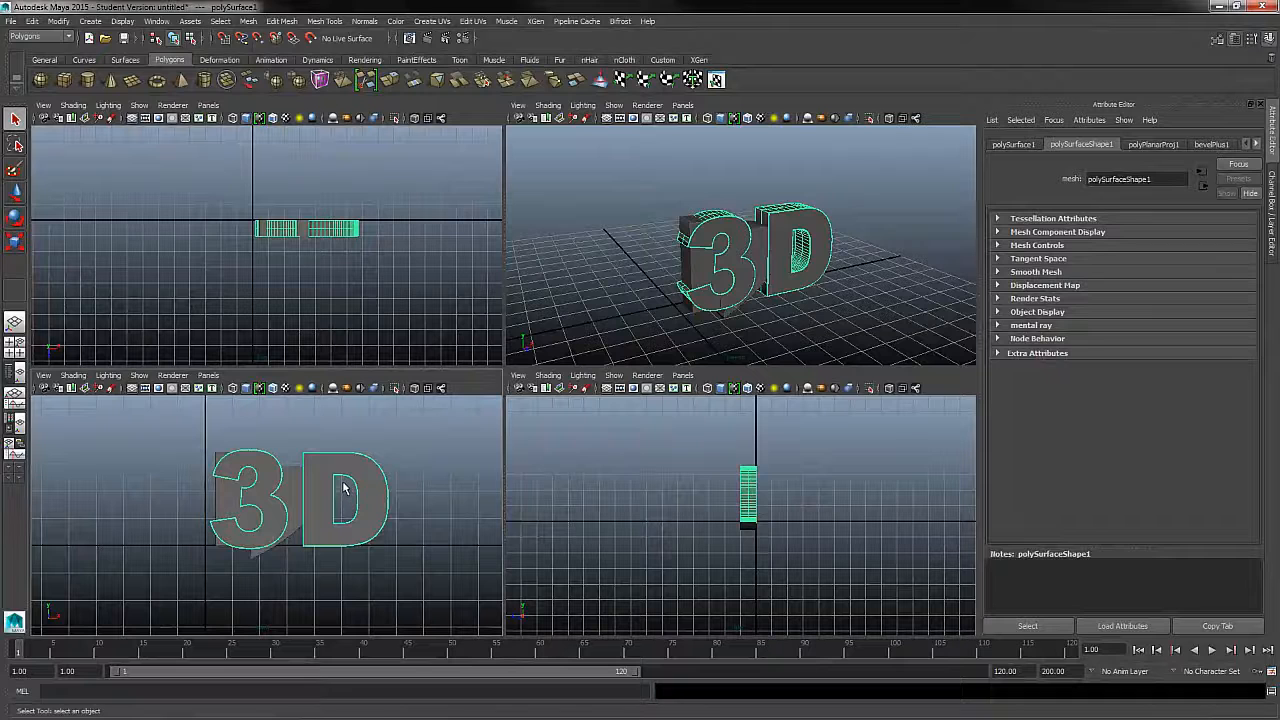
{"action": "key", "text": "w"}
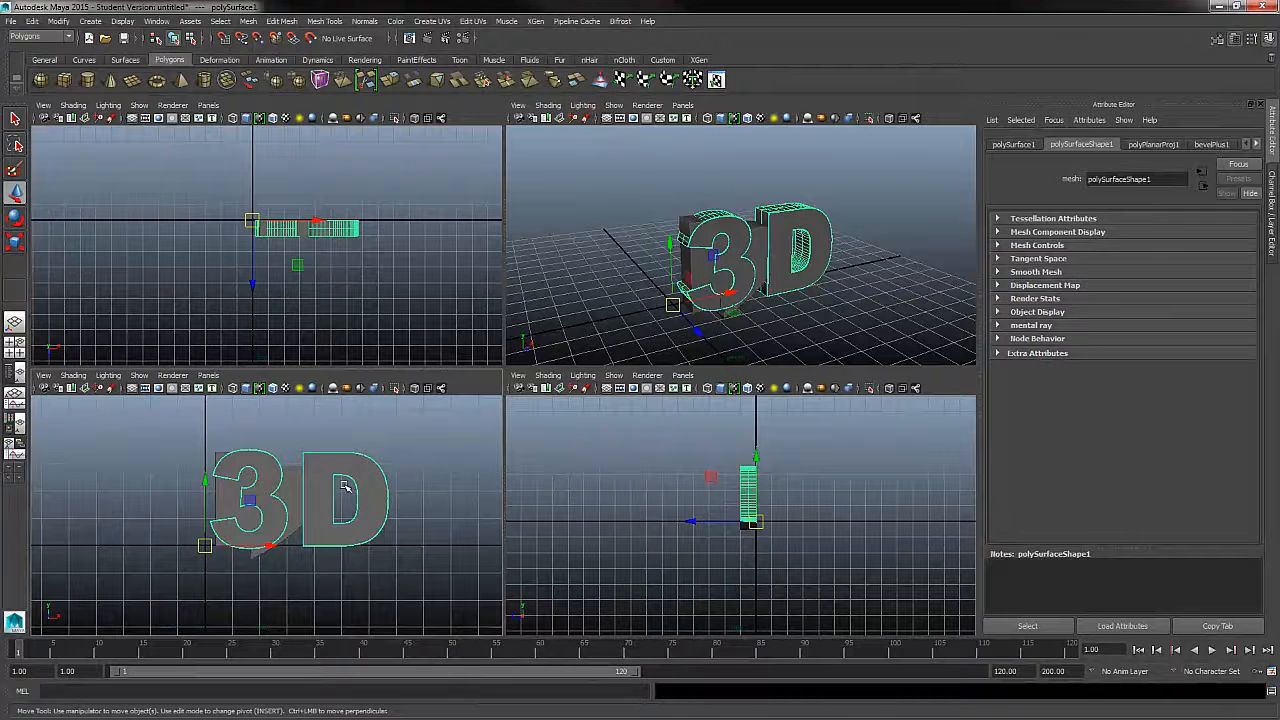
{"action": "key", "text": "e"}
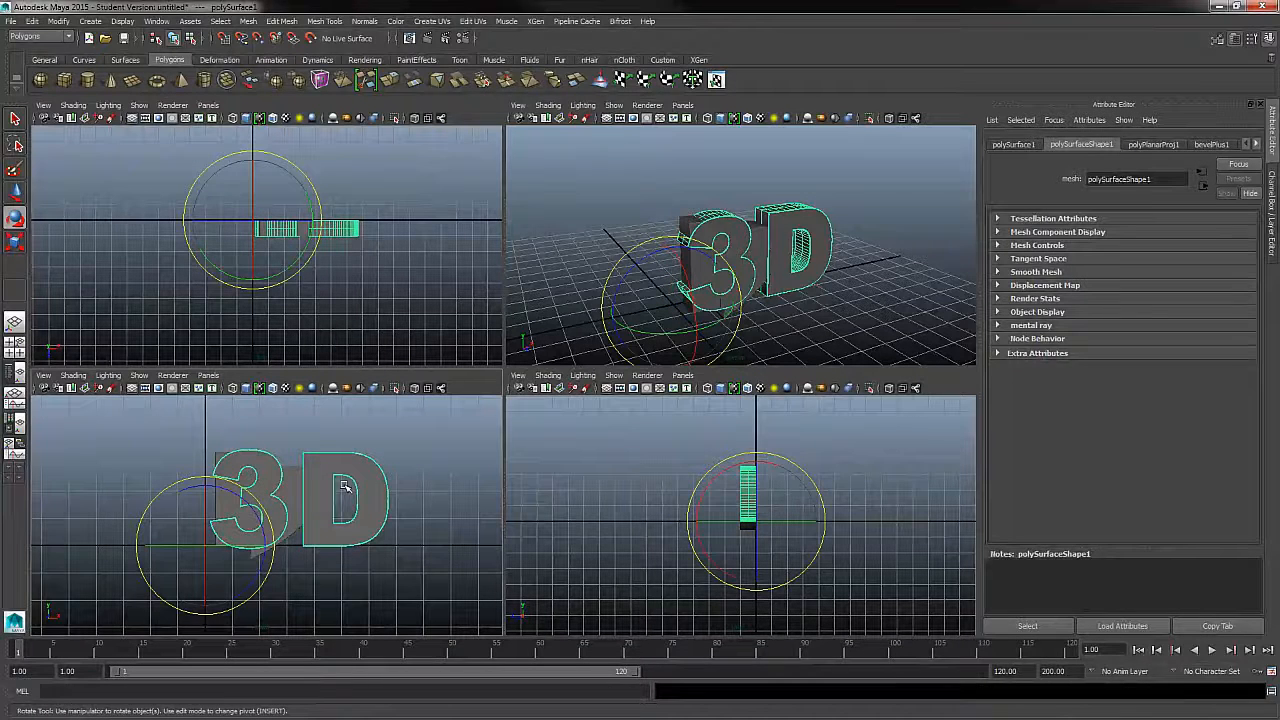
{"action": "key", "text": "r"}
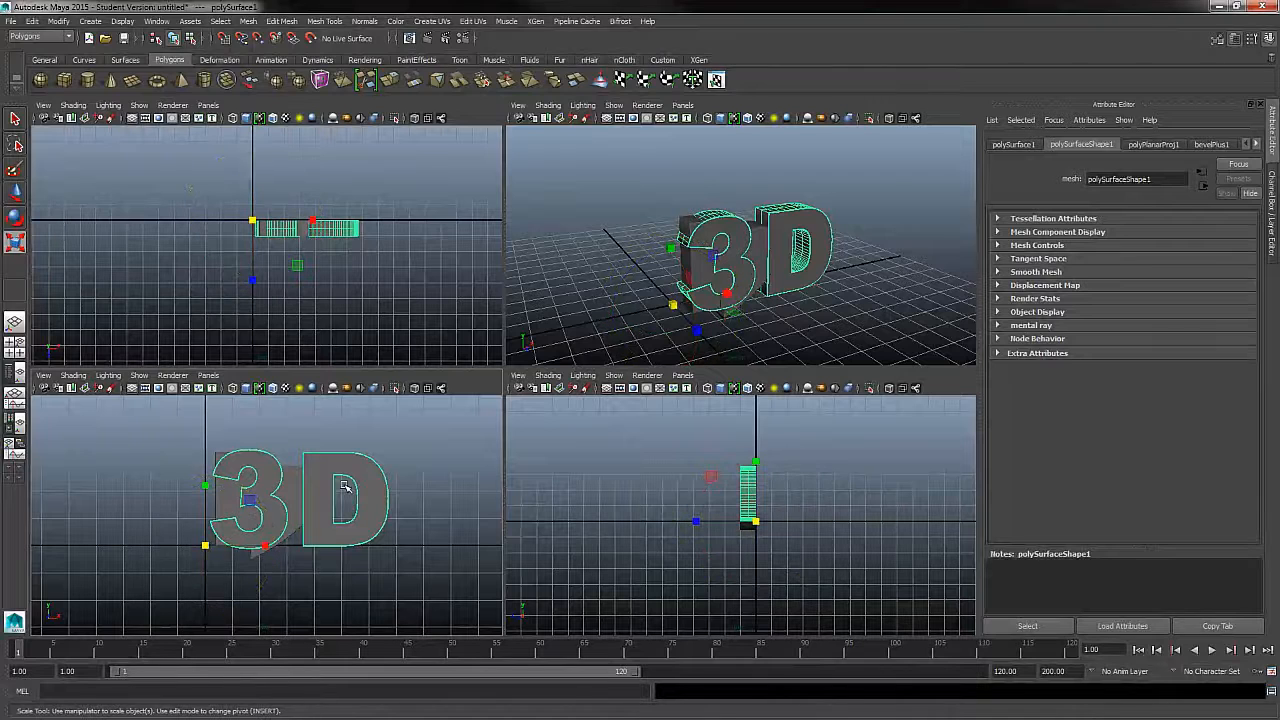
{"action": "key", "text": "w"}
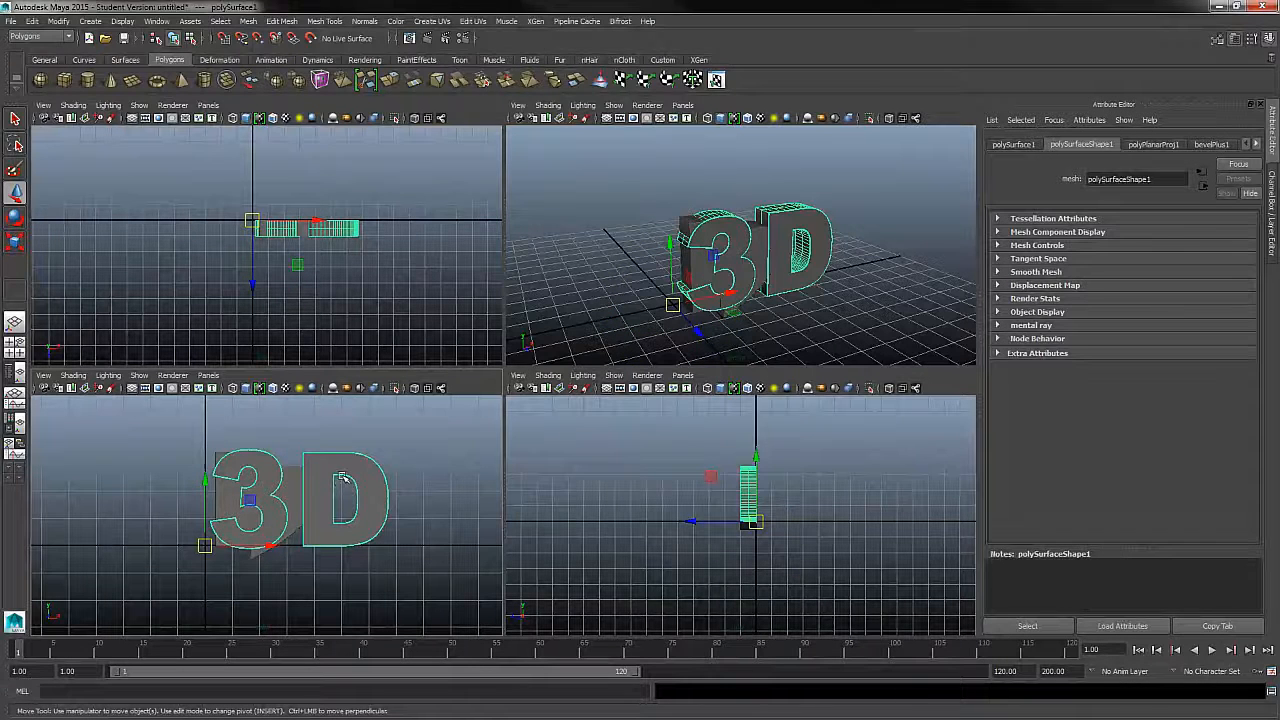
Step: Try moving the 3D text along single axes with the move manipulator in the perspective view, undoing the moves
{"action": "left_click_drag", "start_coordinate": [740, 270], "coordinate": [661, 240], "text": "alt"}
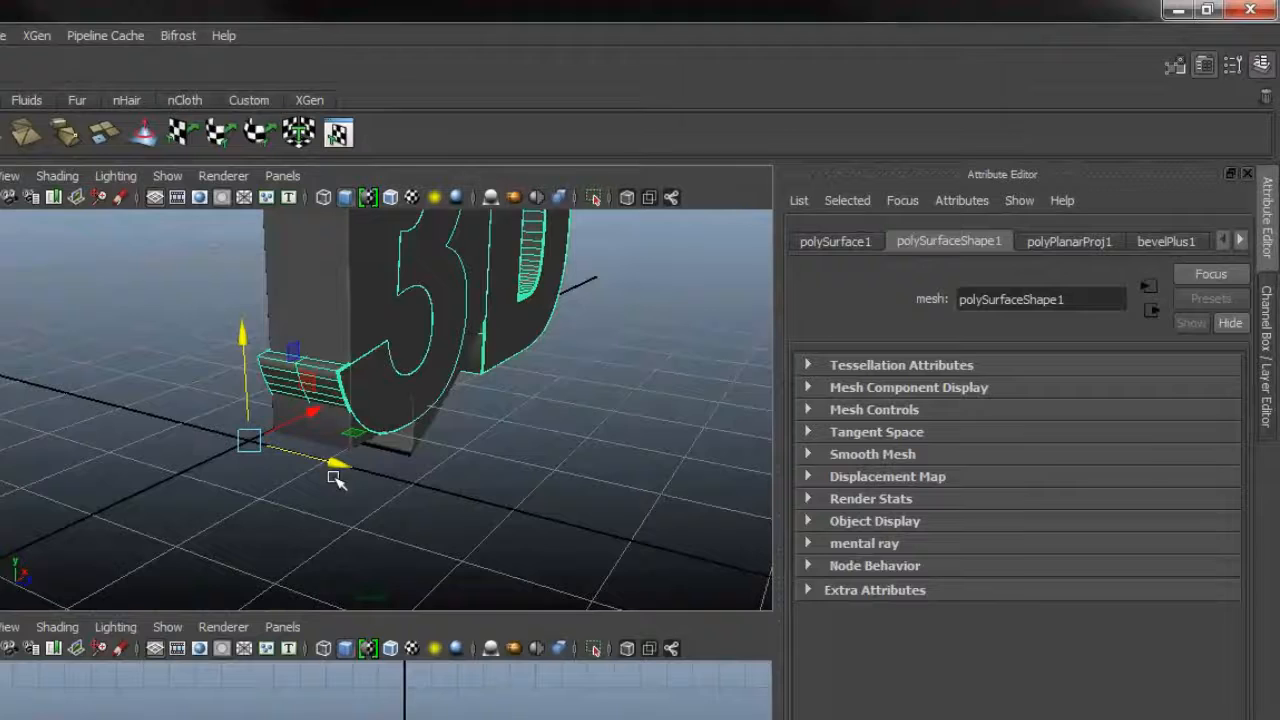
{"action": "left_click", "coordinate": [335, 479]}
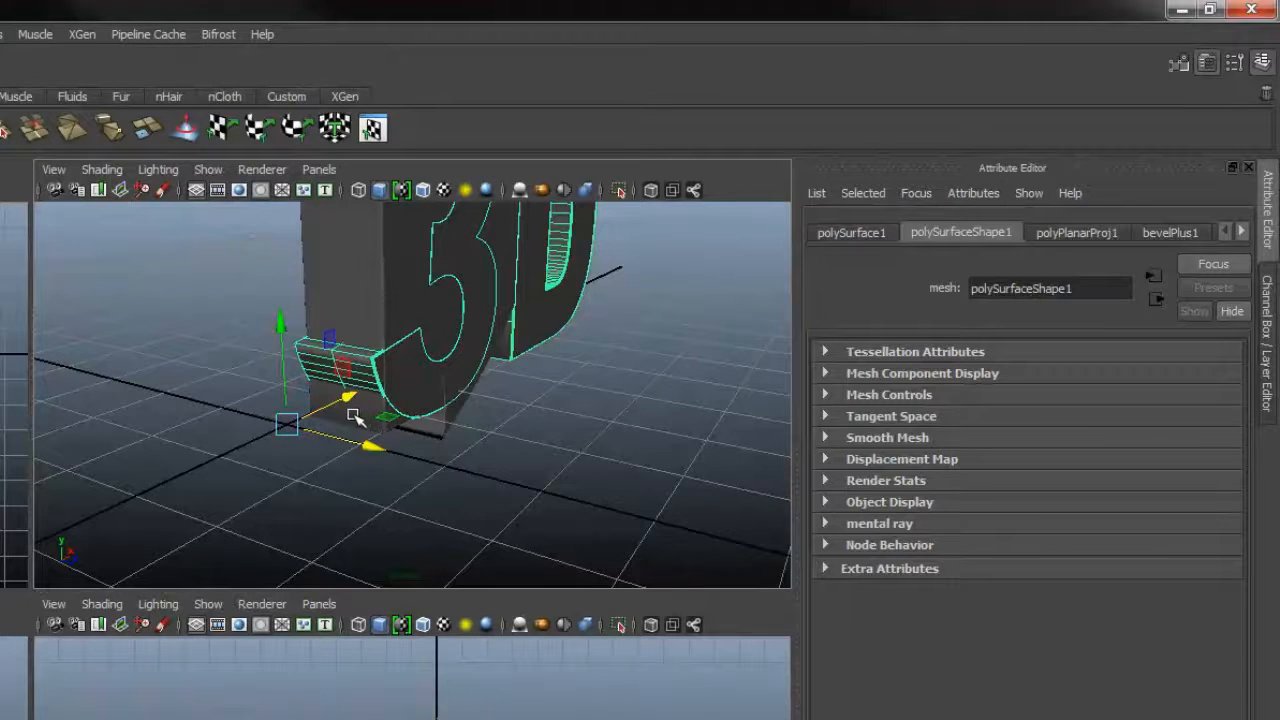
{"action": "left_click_drag", "start_coordinate": [355, 418], "coordinate": [416, 287]}
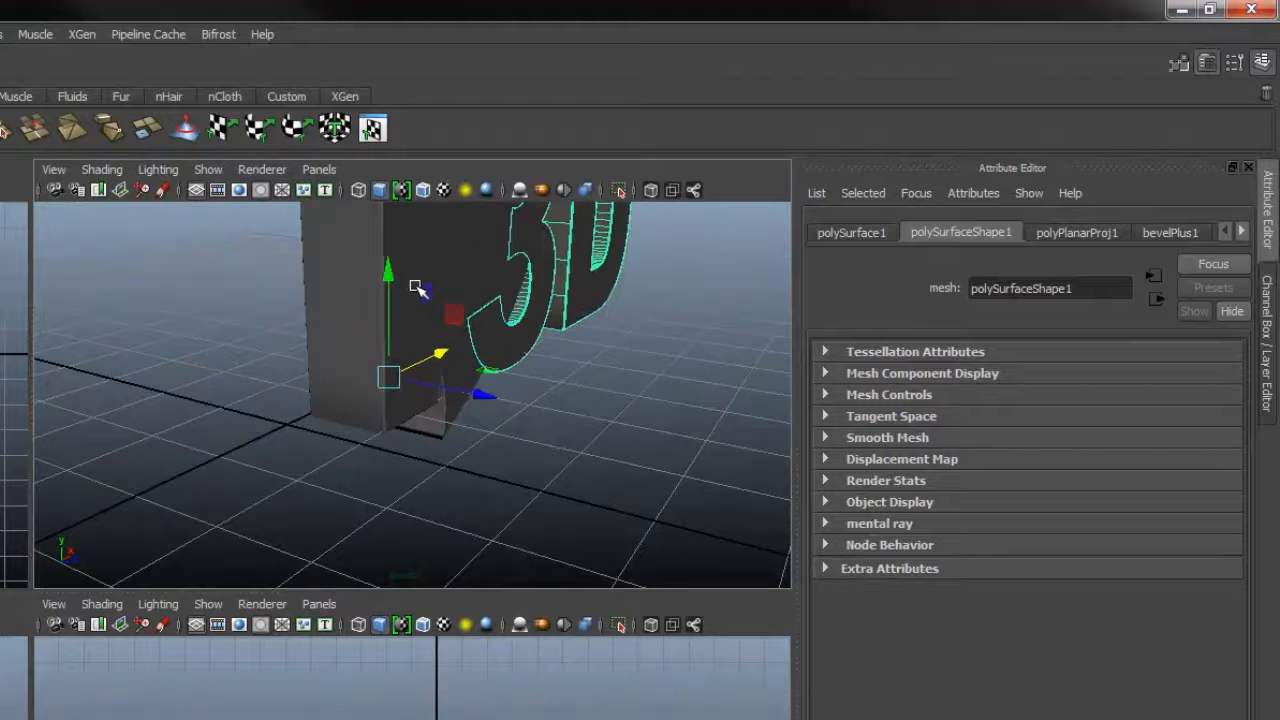
{"action": "key", "text": "ctrl+z"}
{"action": "left_click_drag", "start_coordinate": [303, 349], "coordinate": [290, 228]}
{"action": "key", "text": "ctrl+z"}
{"action": "left_click_drag", "start_coordinate": [364, 454], "coordinate": [470, 461]}
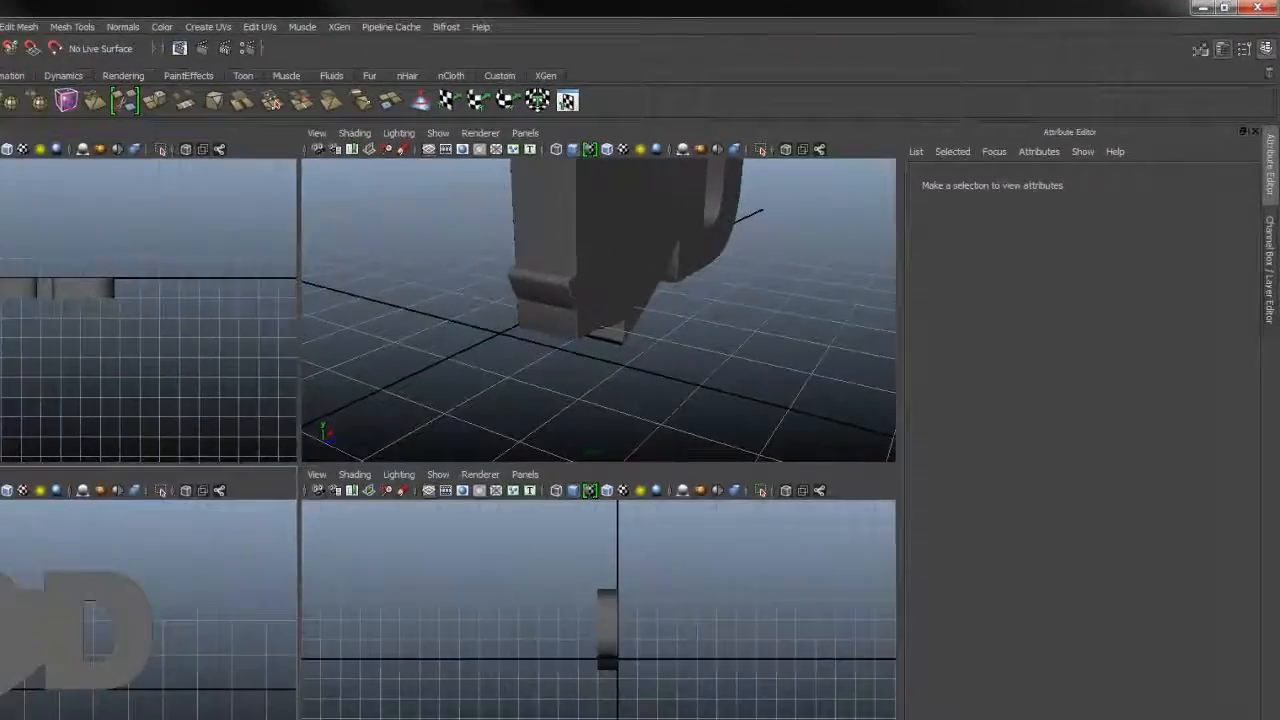
Step: In the front view, move the letter I straight up above the 3, and the heart about 2.66 units right and 4.47 units up
{"action": "left_click", "coordinate": [228, 505]}
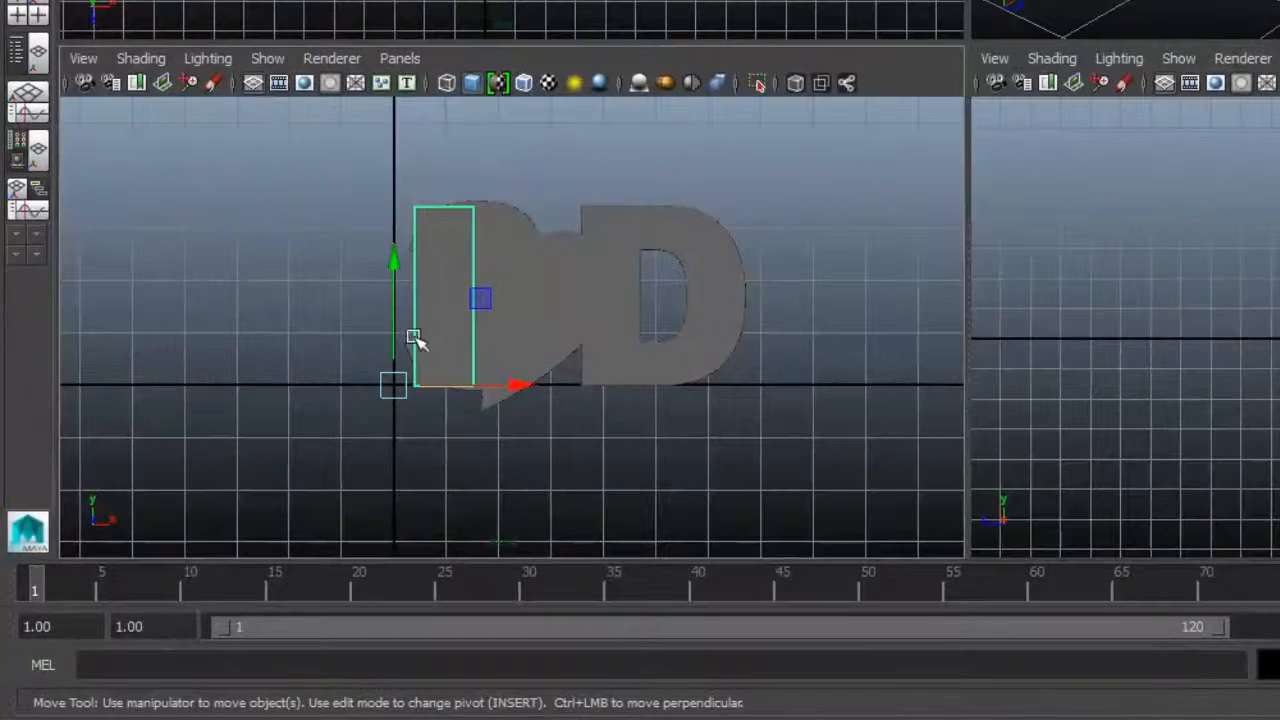
{"action": "left_click_drag", "start_coordinate": [403, 323], "coordinate": [400, 108]}
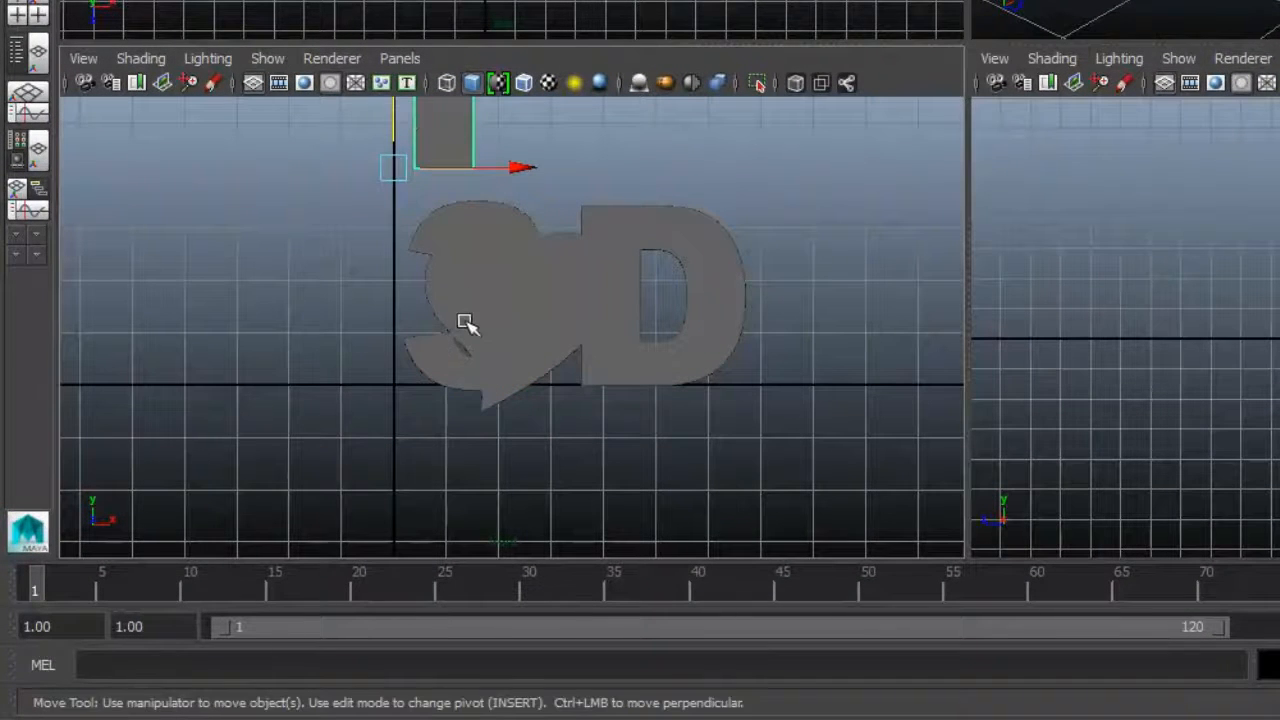
{"action": "left_click", "coordinate": [458, 327]}
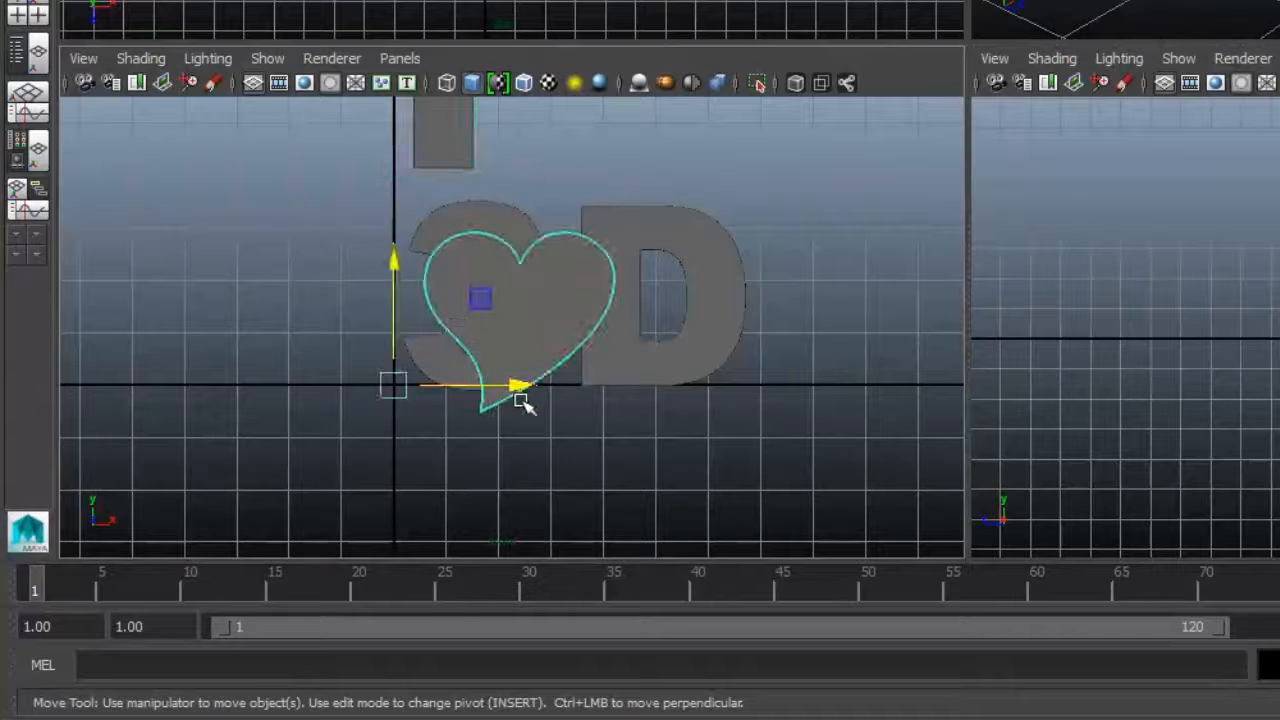
{"action": "left_click_drag", "start_coordinate": [523, 388], "coordinate": [663, 397]}
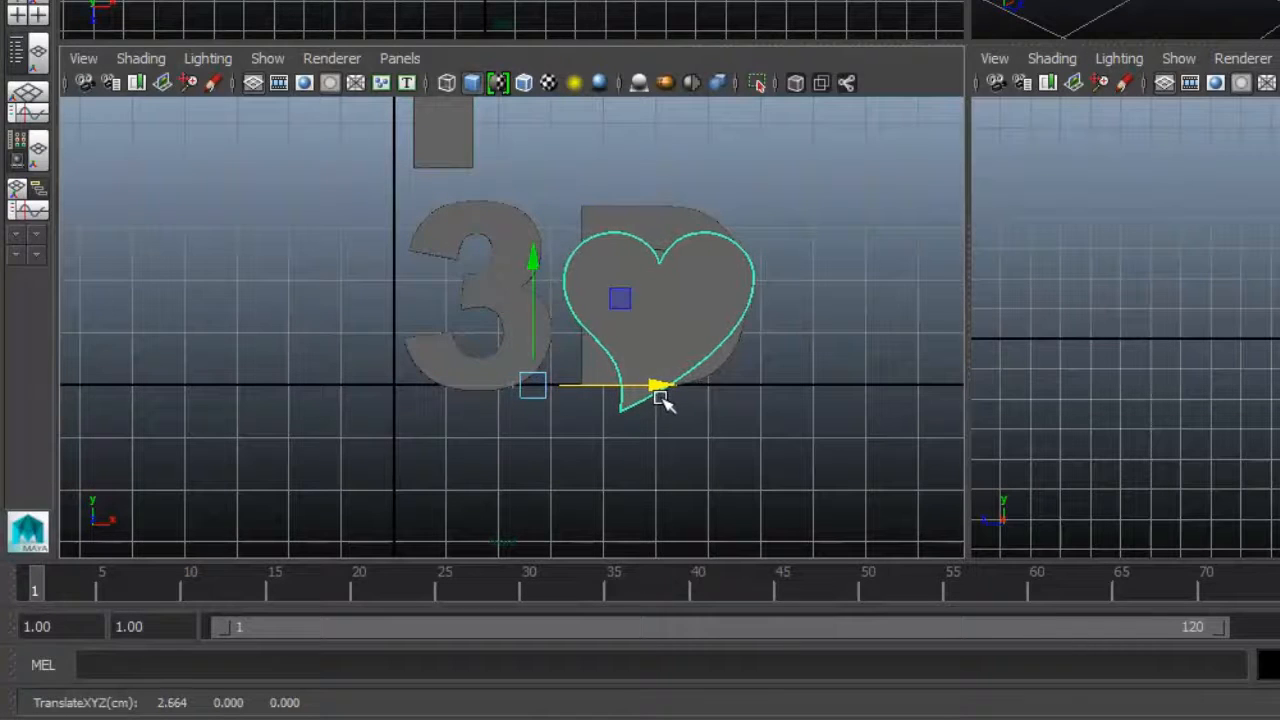
{"action": "left_click_drag", "start_coordinate": [543, 300], "coordinate": [543, 80]}
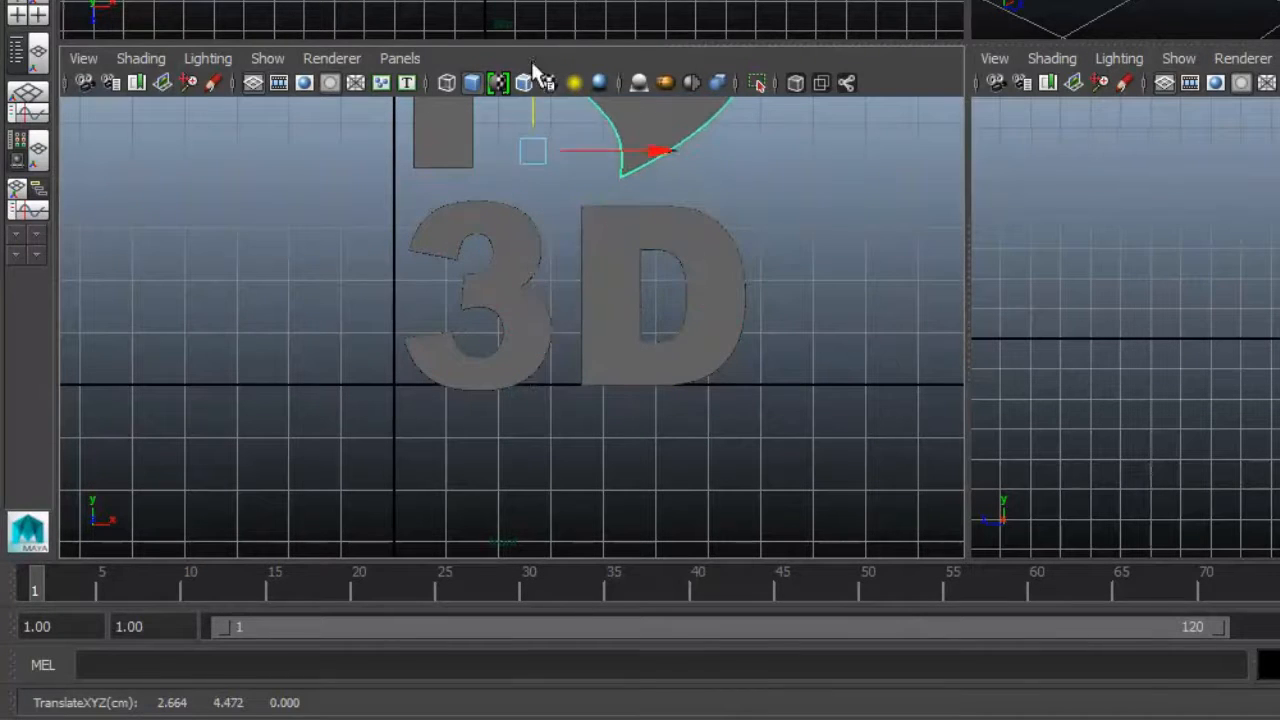
{"action": "middle_click_drag", "start_coordinate": [646, 334], "coordinate": [573, 467], "text": "alt"}
{"action": "right_click_drag", "start_coordinate": [573, 467], "coordinate": [551, 309], "text": "alt"}
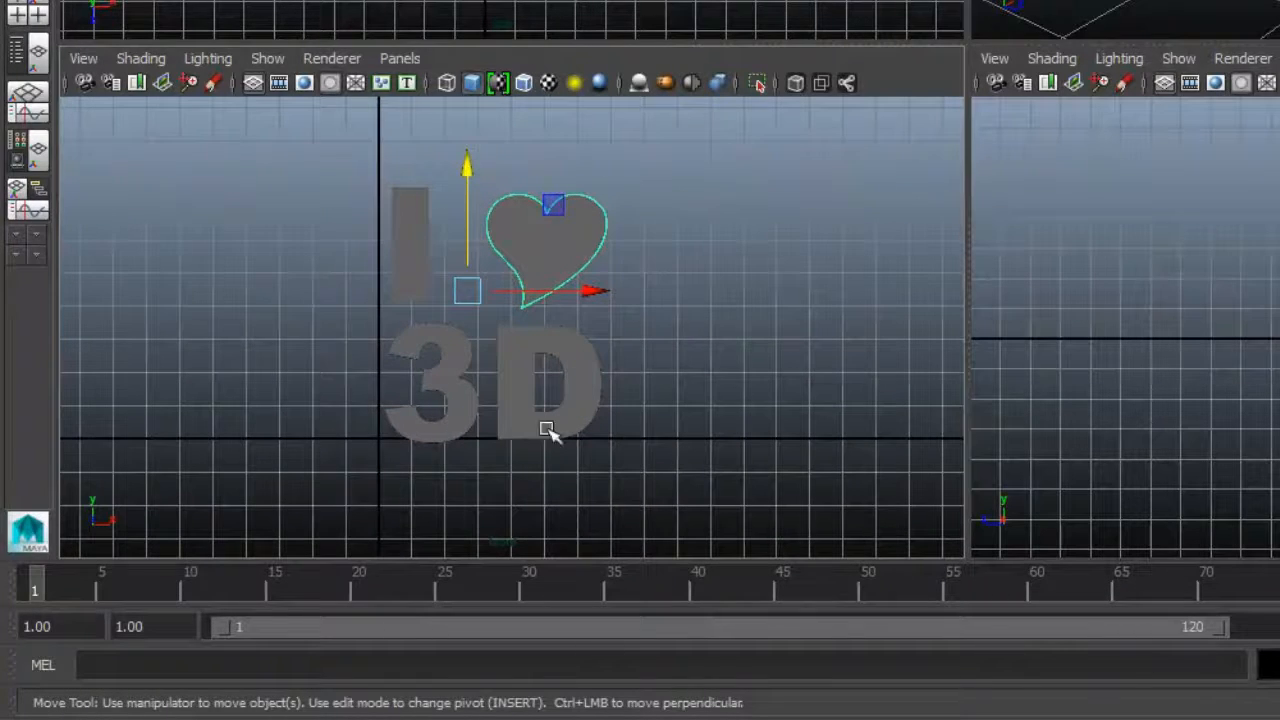
Step: Try moving the heart freely in the perspective view by about 1.55, -1.12 and 3.06 units, and undo the move
{"action": "middle_click_drag", "start_coordinate": [905, 40], "coordinate": [890, 80], "text": "alt"}
{"action": "right_click_drag", "start_coordinate": [890, 80], "coordinate": [957, 106], "text": "alt"}
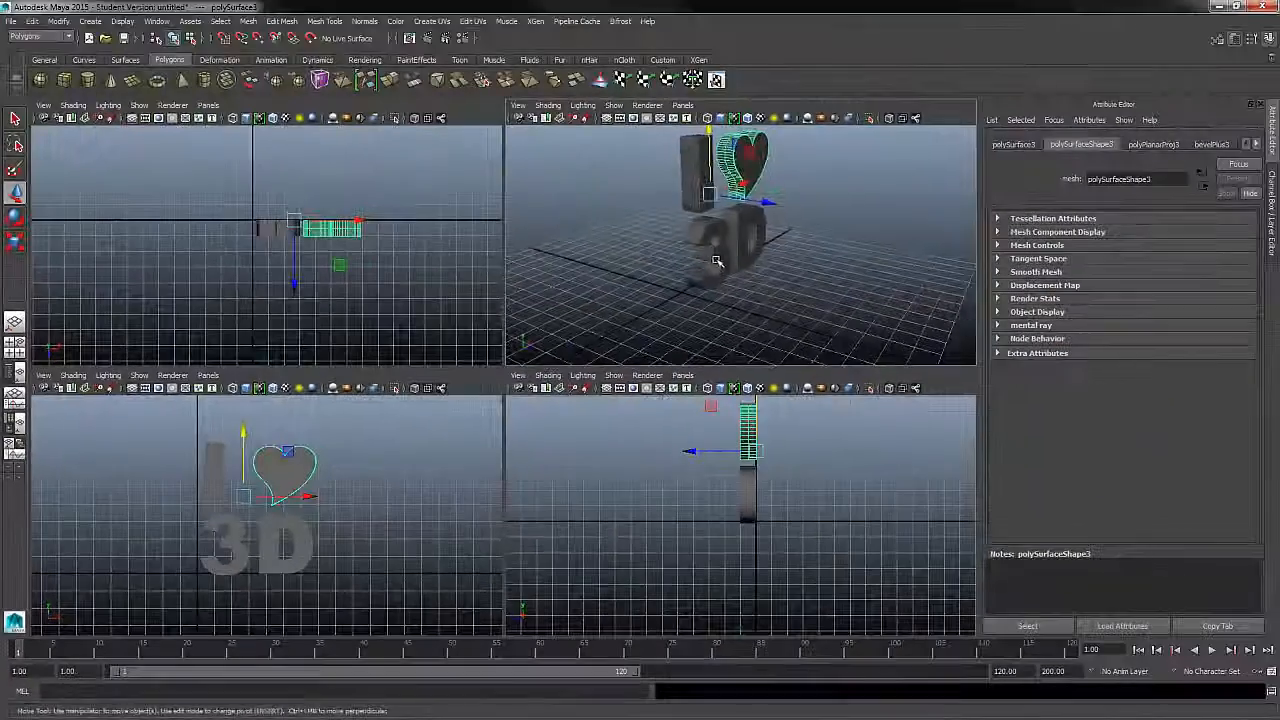
{"action": "left_click_drag", "start_coordinate": [957, 106], "coordinate": [920, 194], "text": "alt"}
{"action": "right_click_drag", "start_coordinate": [920, 194], "coordinate": [969, 179], "text": "alt"}
{"action": "right_click_drag", "start_coordinate": [726, 315], "coordinate": [723, 312], "text": "alt"}
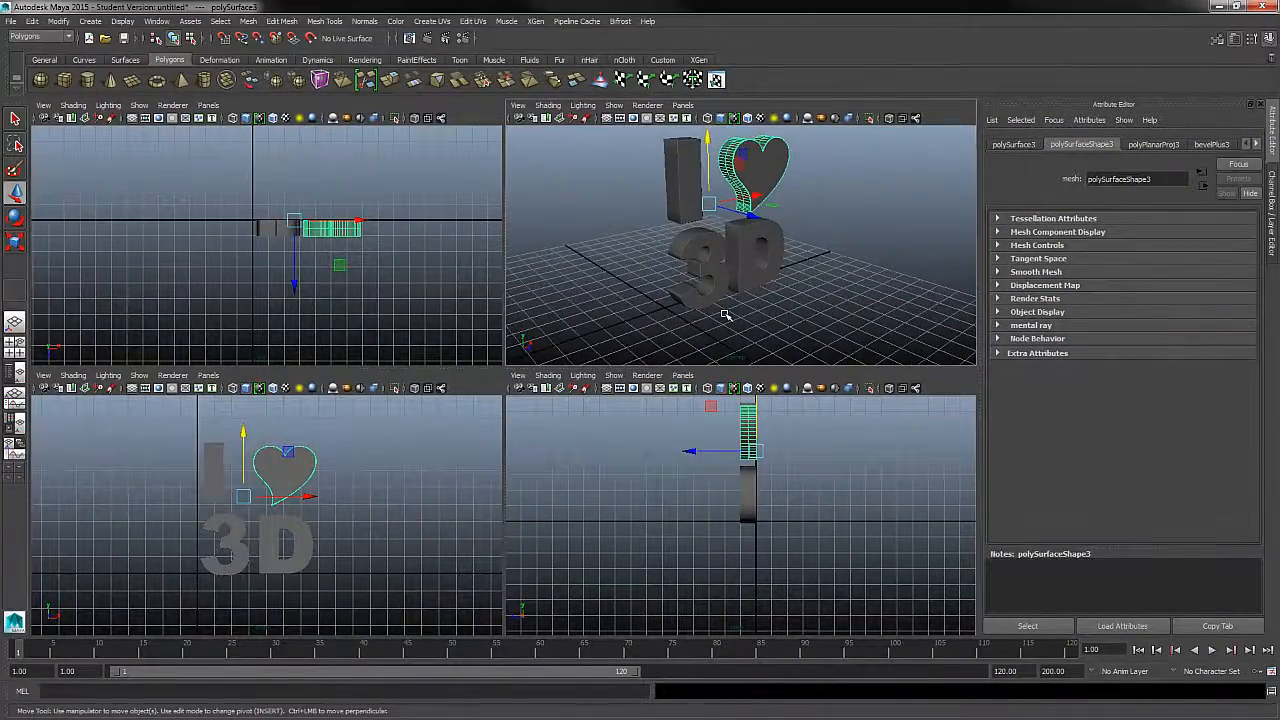
{"action": "left_click_drag", "start_coordinate": [814, 331], "coordinate": [805, 283], "text": "alt"}
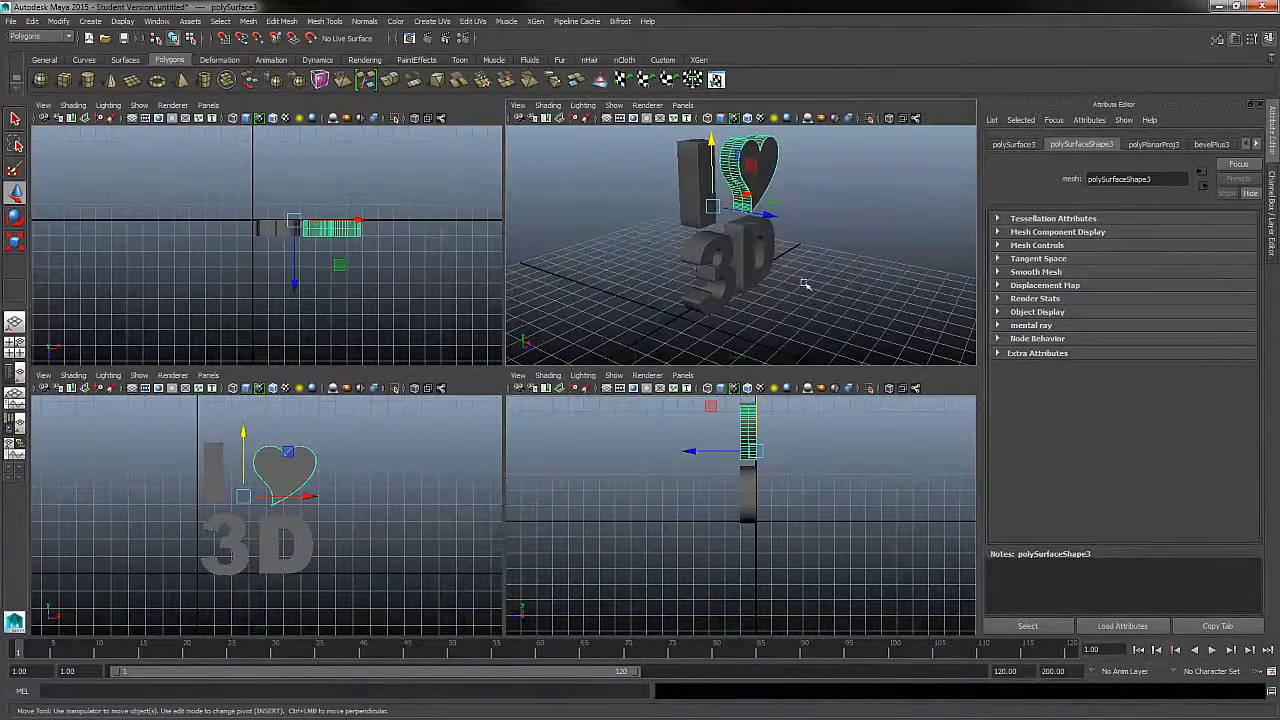
{"action": "left_click_drag", "start_coordinate": [724, 212], "coordinate": [812, 205]}
{"action": "left_click_drag", "start_coordinate": [782, 297], "coordinate": [837, 303], "text": "alt"}
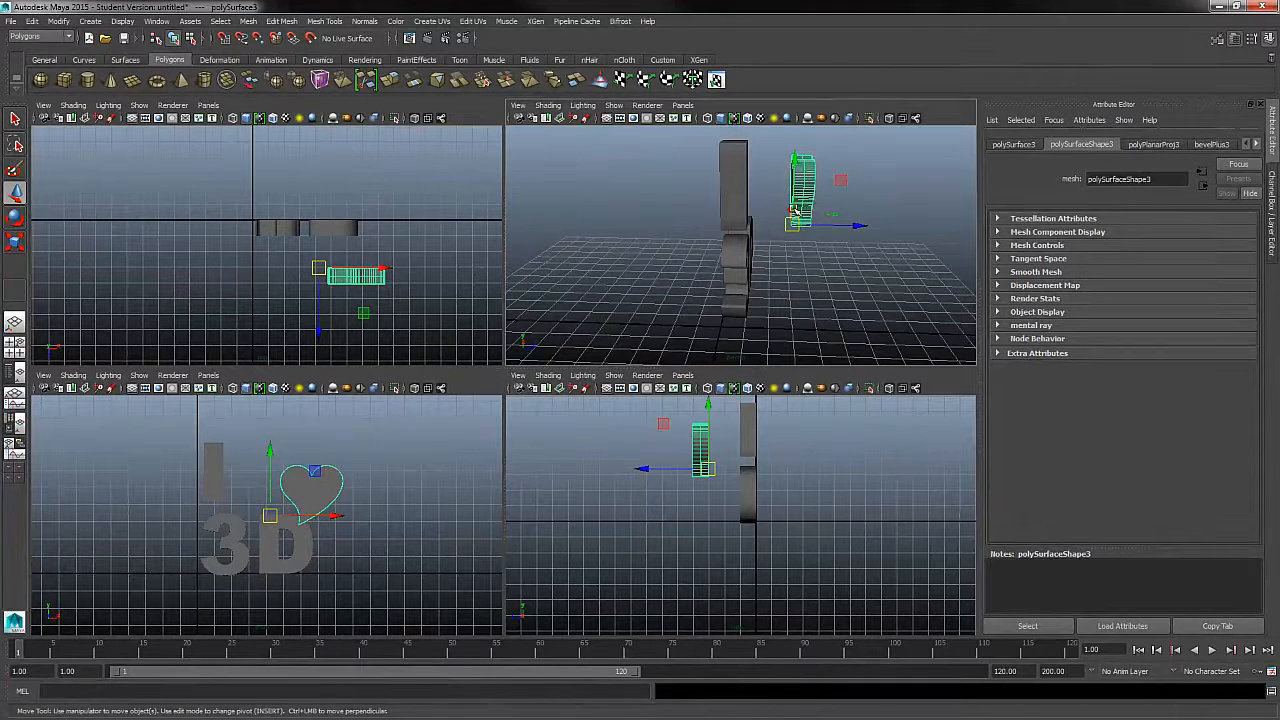
{"action": "key", "text": "ctrl+z"}
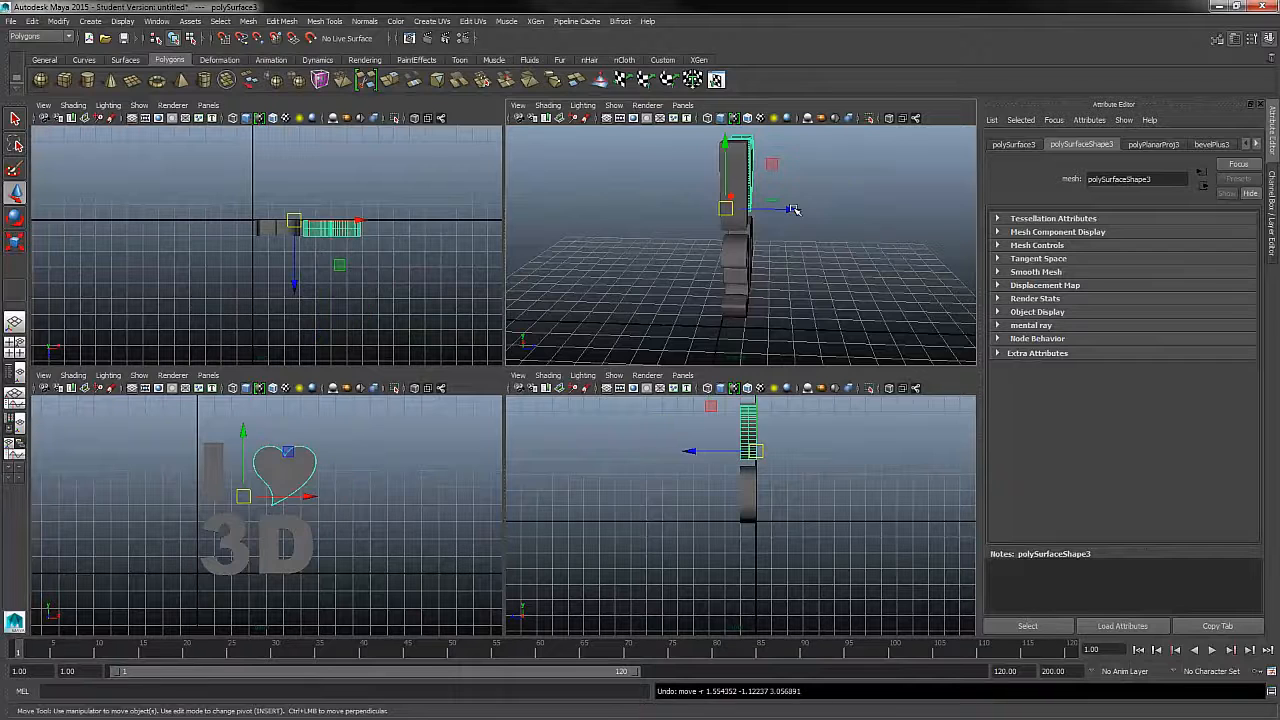
Step: Reselect the heart and shift it in the front view to about 2.47 units in X and 4.50 units in Y
{"action": "left_click", "coordinate": [563, 504]}
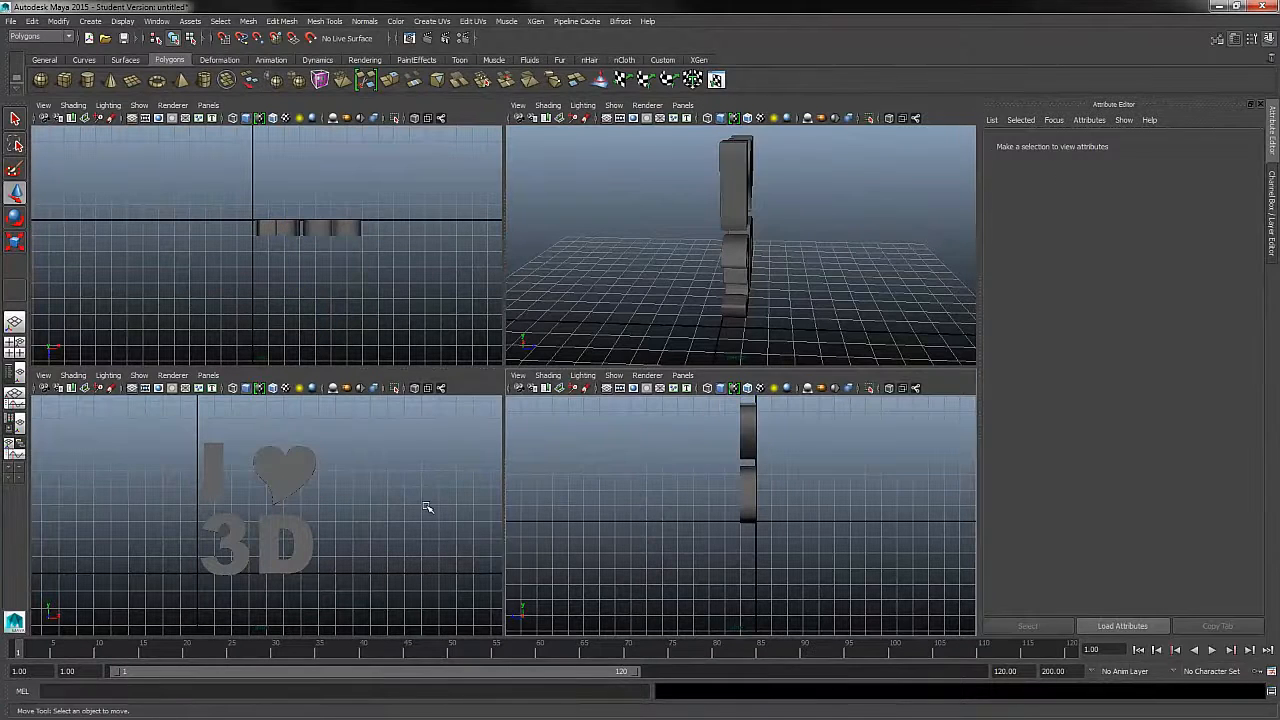
{"action": "left_click", "coordinate": [303, 480]}
{"action": "left_click_drag", "start_coordinate": [296, 437], "coordinate": [256, 505]}
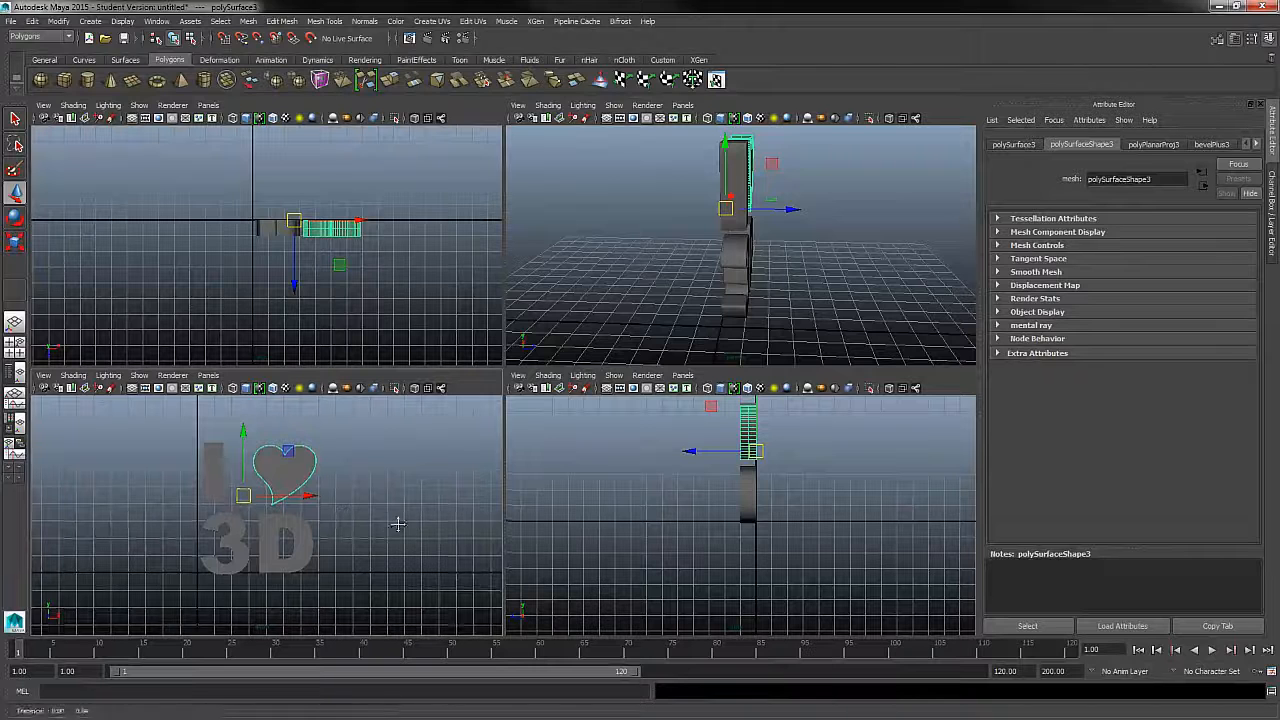
{"action": "scroll", "coordinate": [400, 523], "scroll_direction": "up", "scroll_amount": 5}
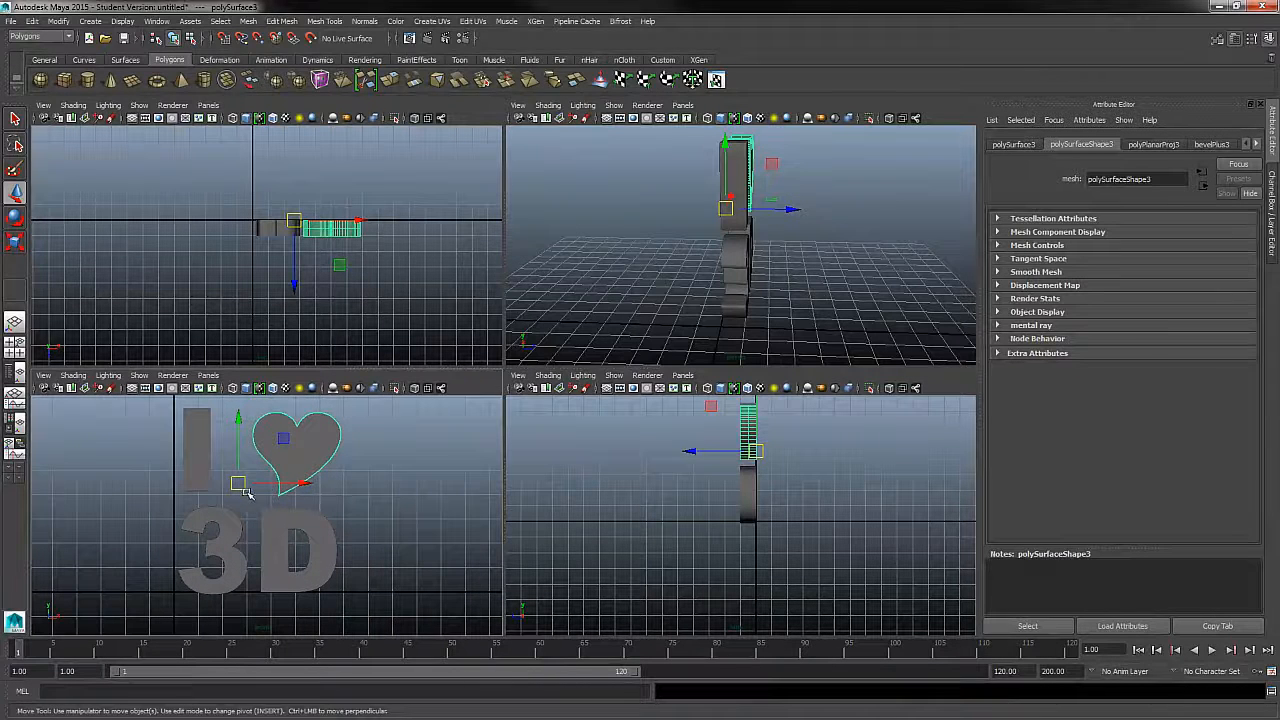
{"action": "mouse_move", "coordinate": [250, 490]}
{"action": "left_mouse_down"}
{"action": "mouse_move", "coordinate": [278, 503]}
{"action": "mouse_move", "coordinate": [270, 514]}
{"action": "mouse_move", "coordinate": [291, 533]}
{"action": "mouse_move", "coordinate": [290, 452]}
{"action": "mouse_move", "coordinate": [204, 446]}
{"action": "mouse_move", "coordinate": [263, 494]}
{"action": "mouse_move", "coordinate": [248, 503]}
{"action": "mouse_move", "coordinate": [242, 490]}
{"action": "left_mouse_up"}
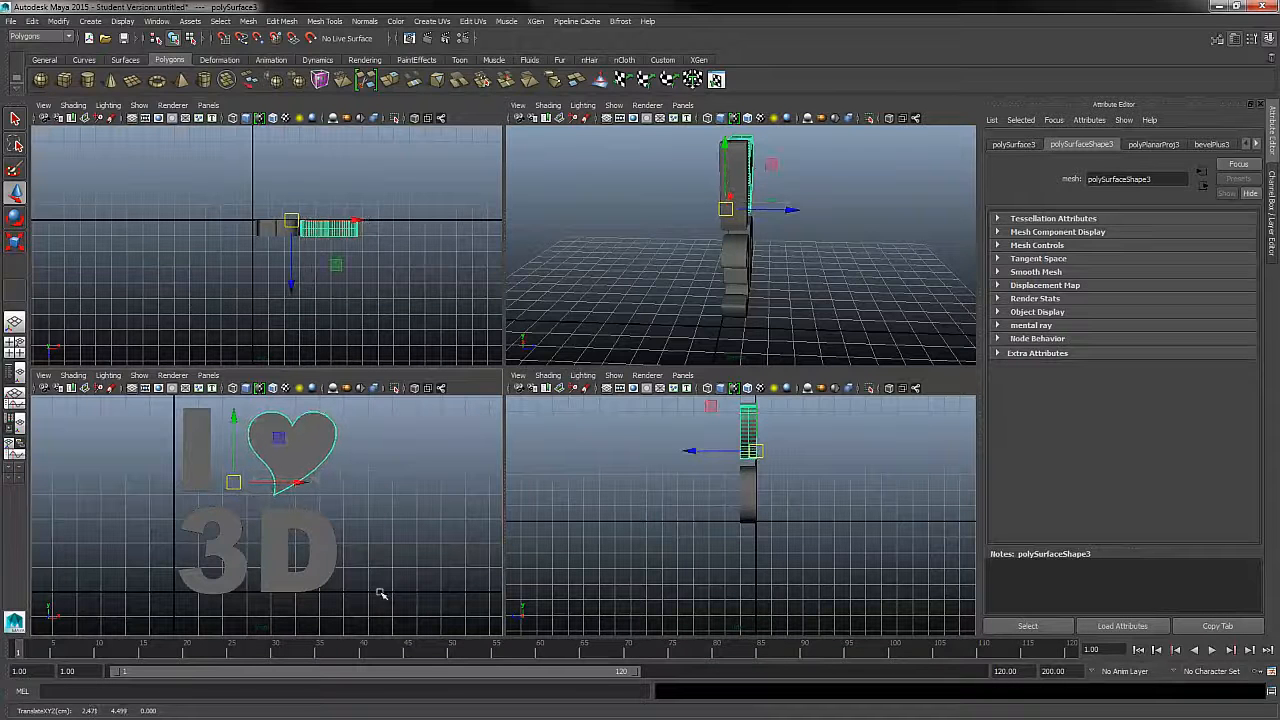
Step: Shift the letter I slightly right and down in the front view to line up with the heart, and clear the selection
{"action": "left_click", "coordinate": [204, 488]}
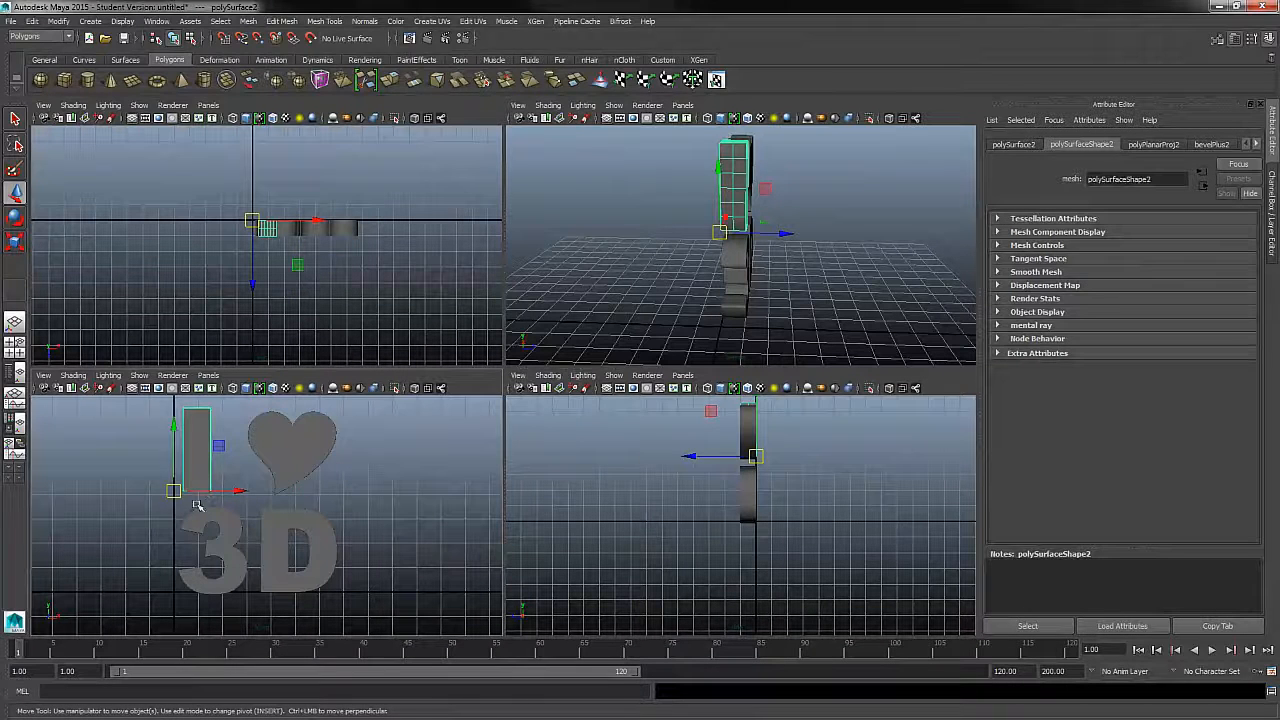
{"action": "left_click_drag", "start_coordinate": [224, 500], "coordinate": [245, 493]}
{"action": "left_click_drag", "start_coordinate": [204, 440], "coordinate": [205, 448]}
{"action": "left_click_drag", "start_coordinate": [249, 499], "coordinate": [238, 499]}
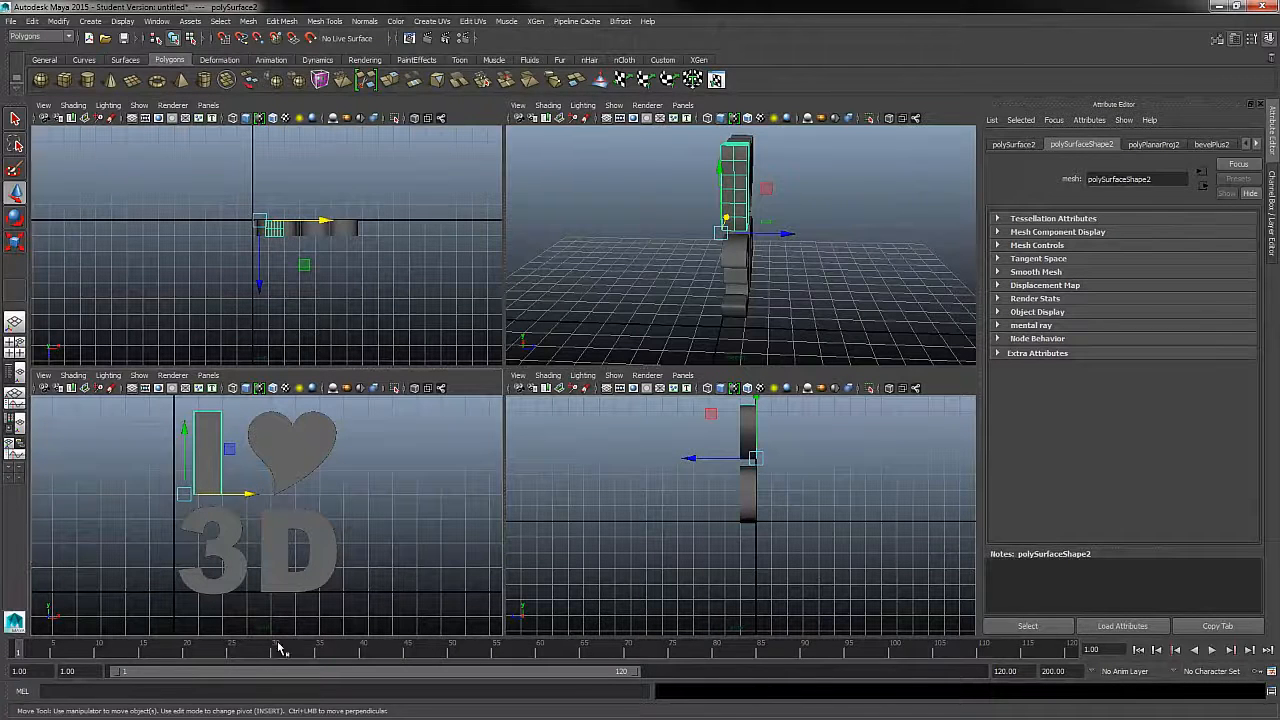
{"action": "left_click_drag", "start_coordinate": [697, 317], "coordinate": [863, 282], "text": "alt"}
{"action": "left_click", "coordinate": [855, 281]}
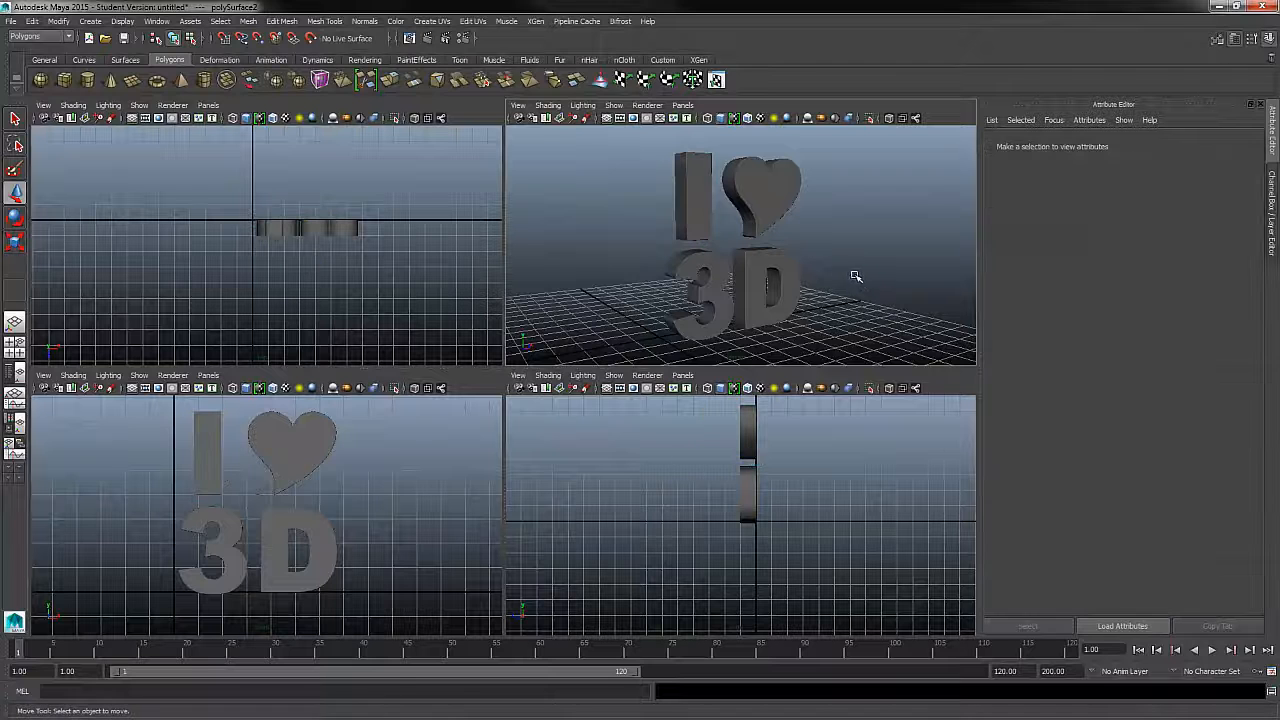
Step: Select the letter I, the heart and the 3D text in turn in the perspective view, and clear the selection
{"action": "left_click", "coordinate": [698, 200]}
{"action": "left_click", "coordinate": [766, 205]}
{"action": "left_click", "coordinate": [732, 289]}
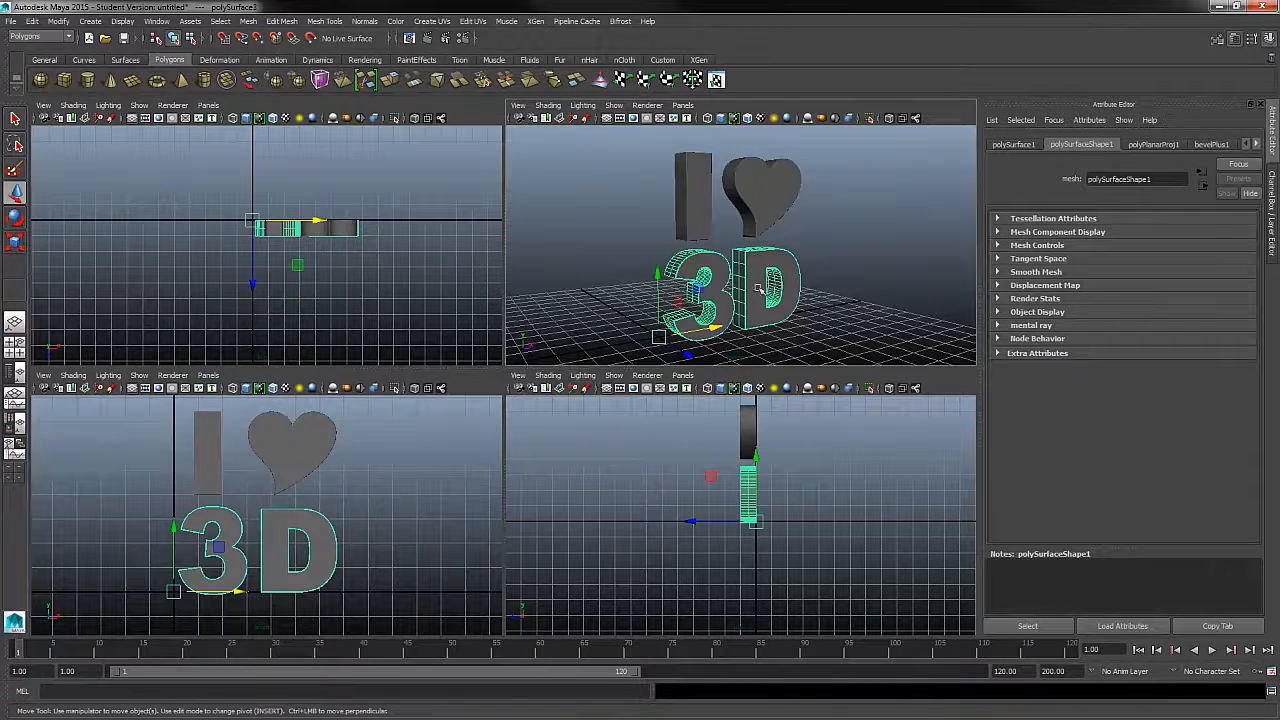
{"action": "left_click", "coordinate": [843, 279]}
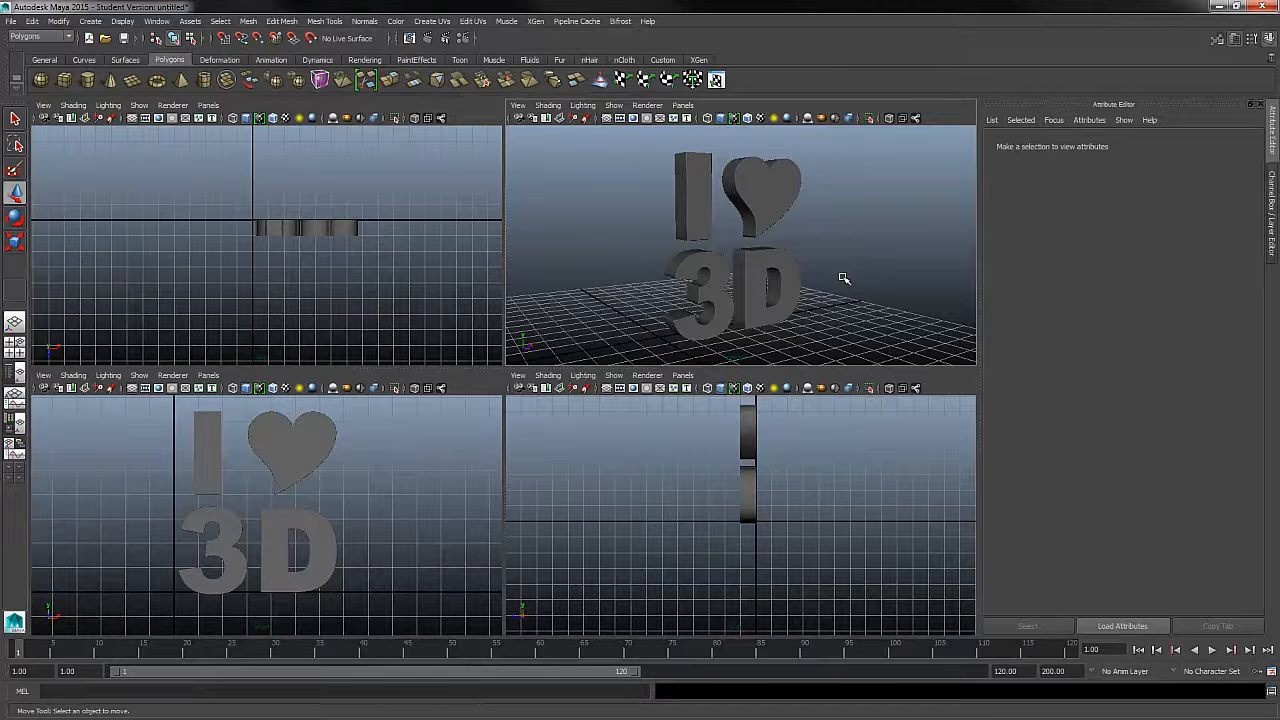
Step: Review the text creation options, including the text entry and Bevel type, and close them without creating anything
{"action": "left_click", "coordinate": [90, 21]}
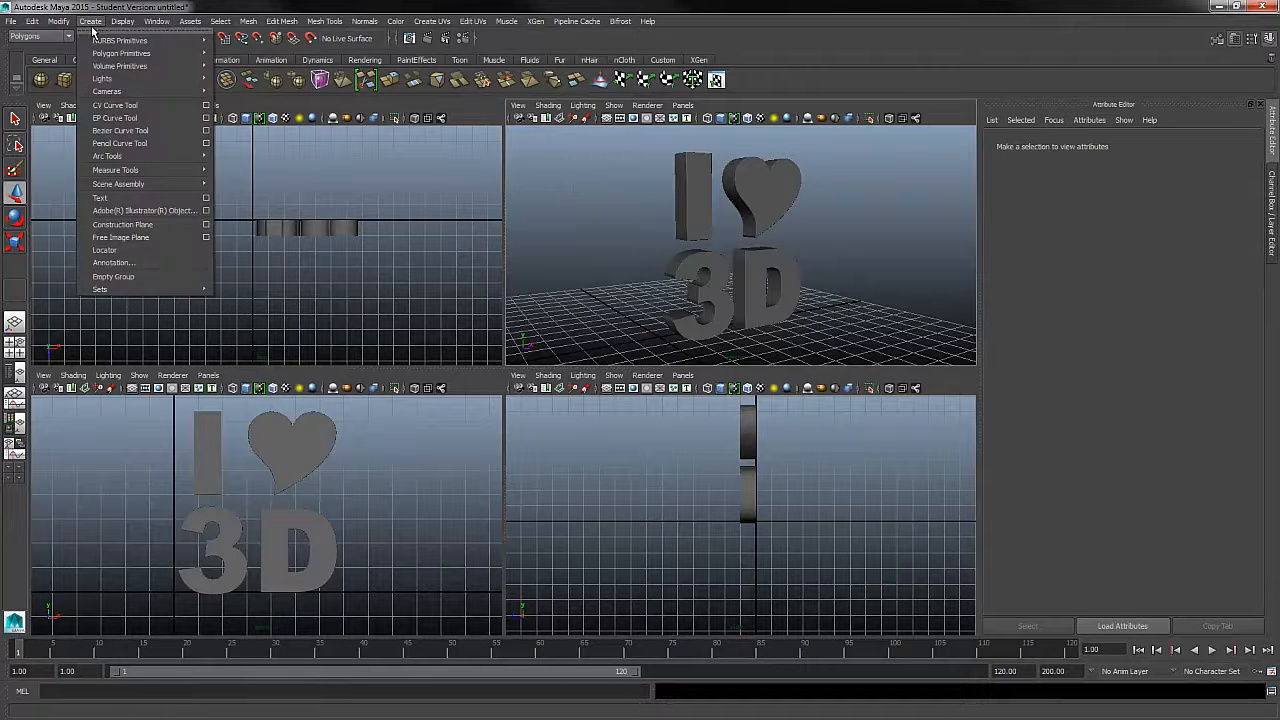
{"action": "left_click", "coordinate": [206, 197]}
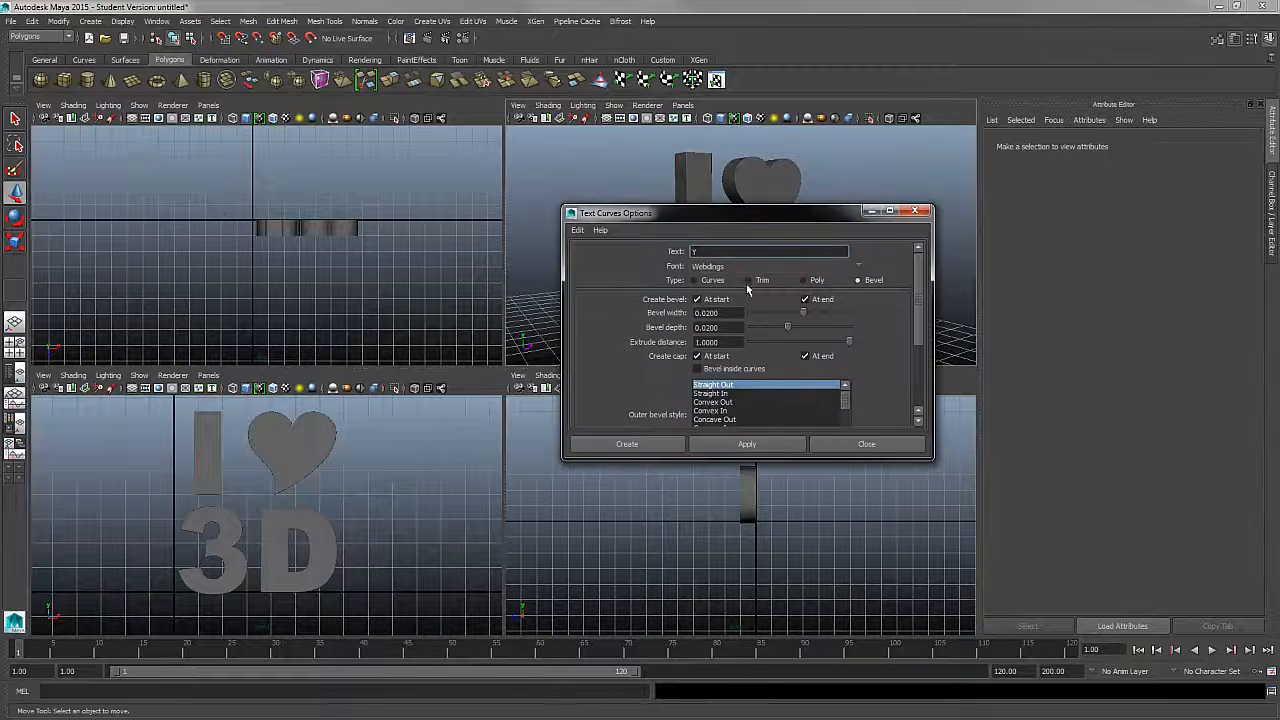
{"action": "left_click_drag", "start_coordinate": [746, 256], "coordinate": [640, 272]}
{"action": "left_click", "coordinate": [893, 447]}
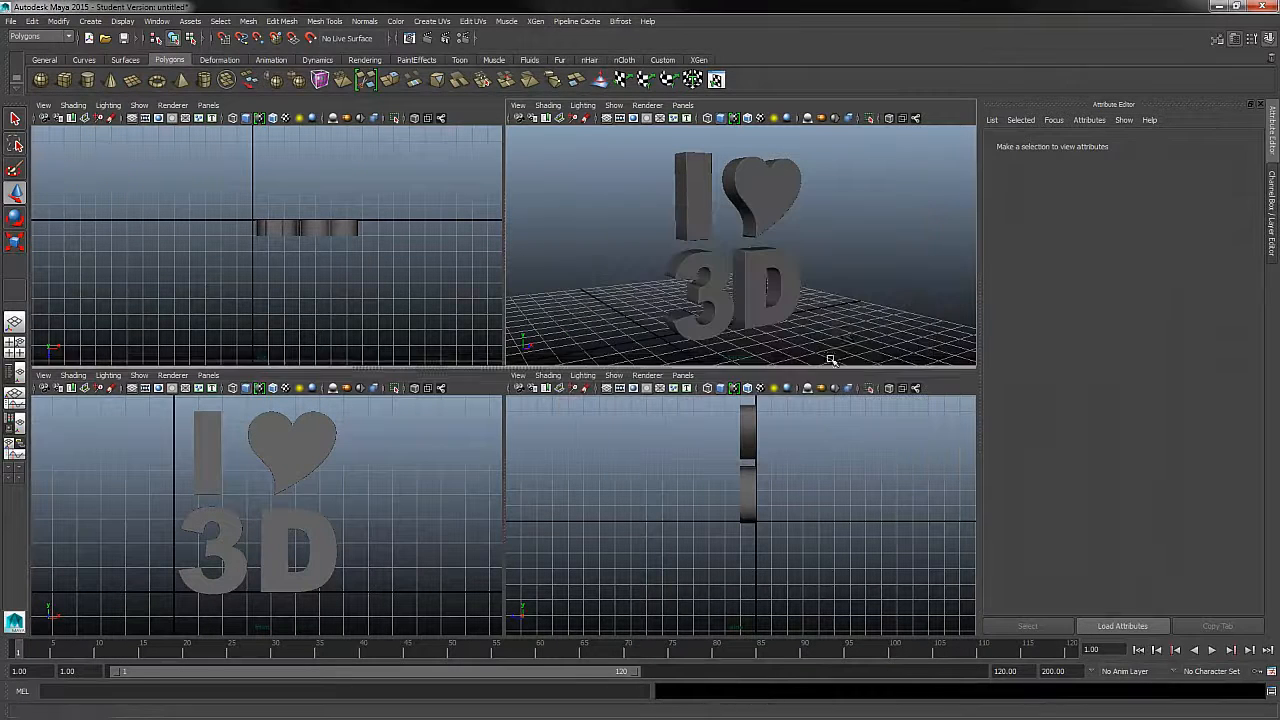
Step: Try moving the heart freely in the perspective view, and undo the move
{"action": "left_click", "coordinate": [776, 221]}
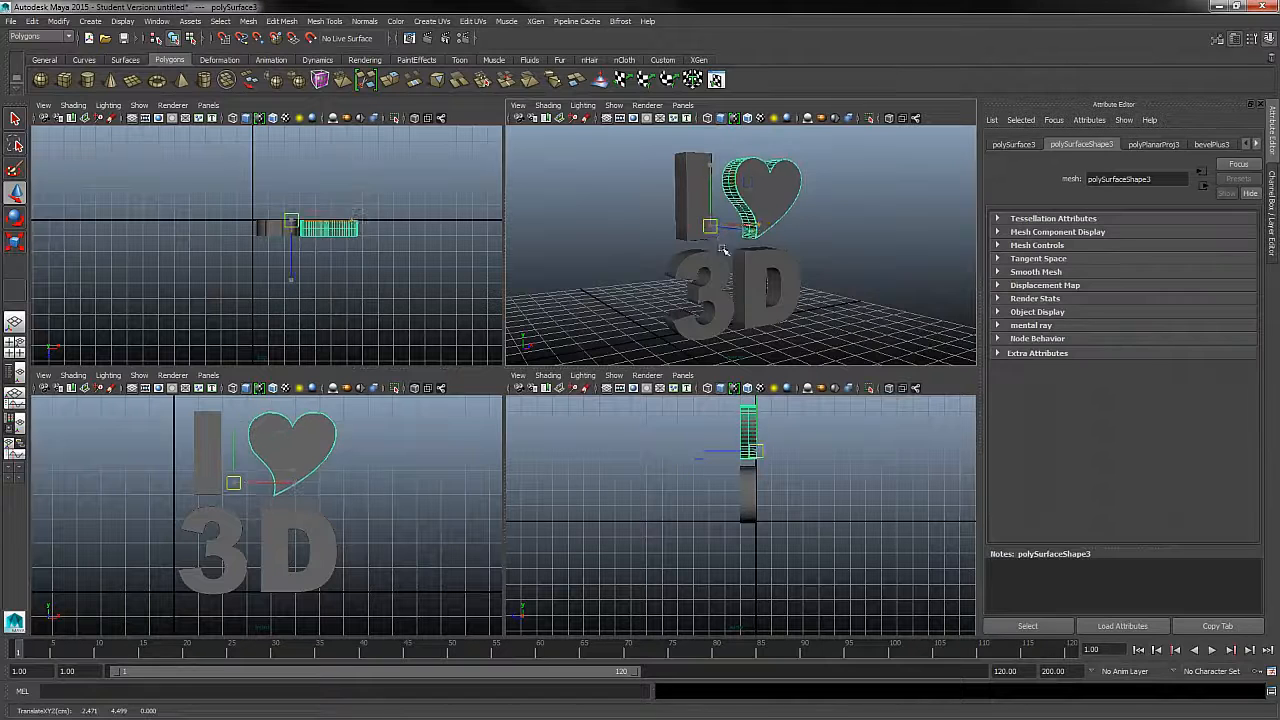
{"action": "left_click_drag", "start_coordinate": [709, 226], "coordinate": [829, 200]}
{"action": "key", "text": "ctrl+z"}
{"action": "left_click_drag", "start_coordinate": [838, 270], "coordinate": [785, 270], "text": "alt"}
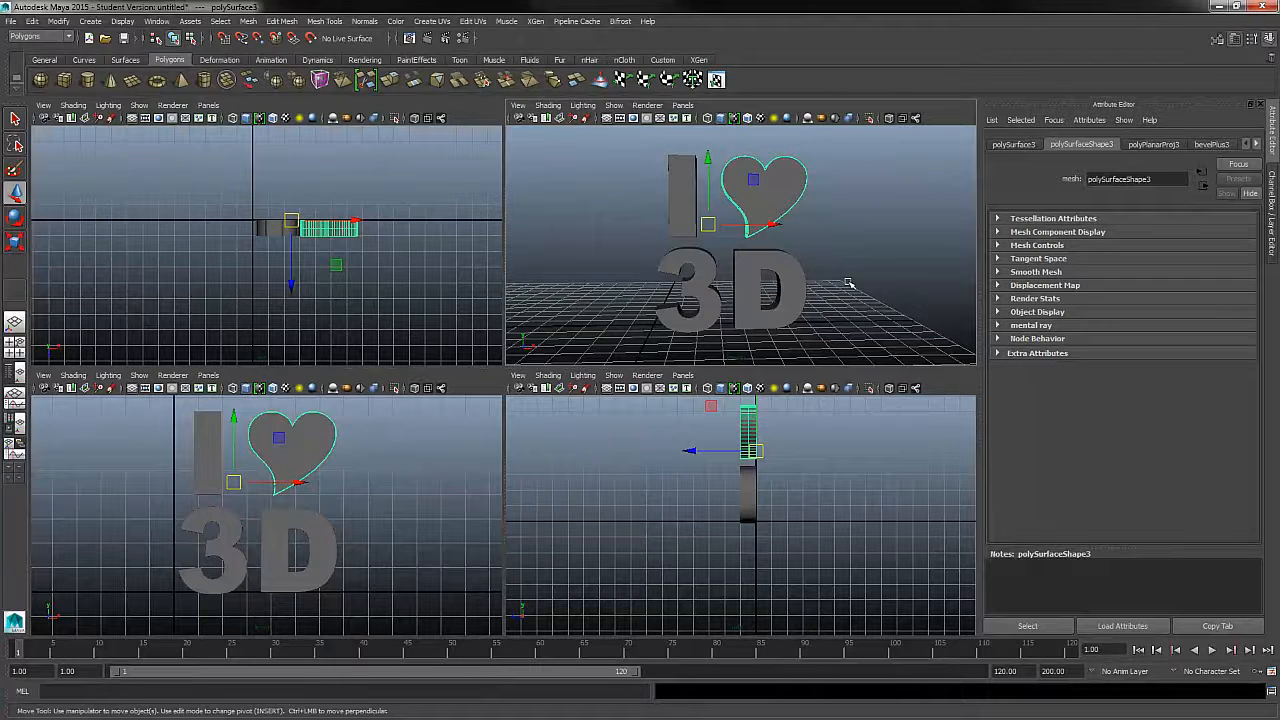
Step: Look over the text creation options once more and deselect the heart
{"action": "left_click", "coordinate": [90, 21]}
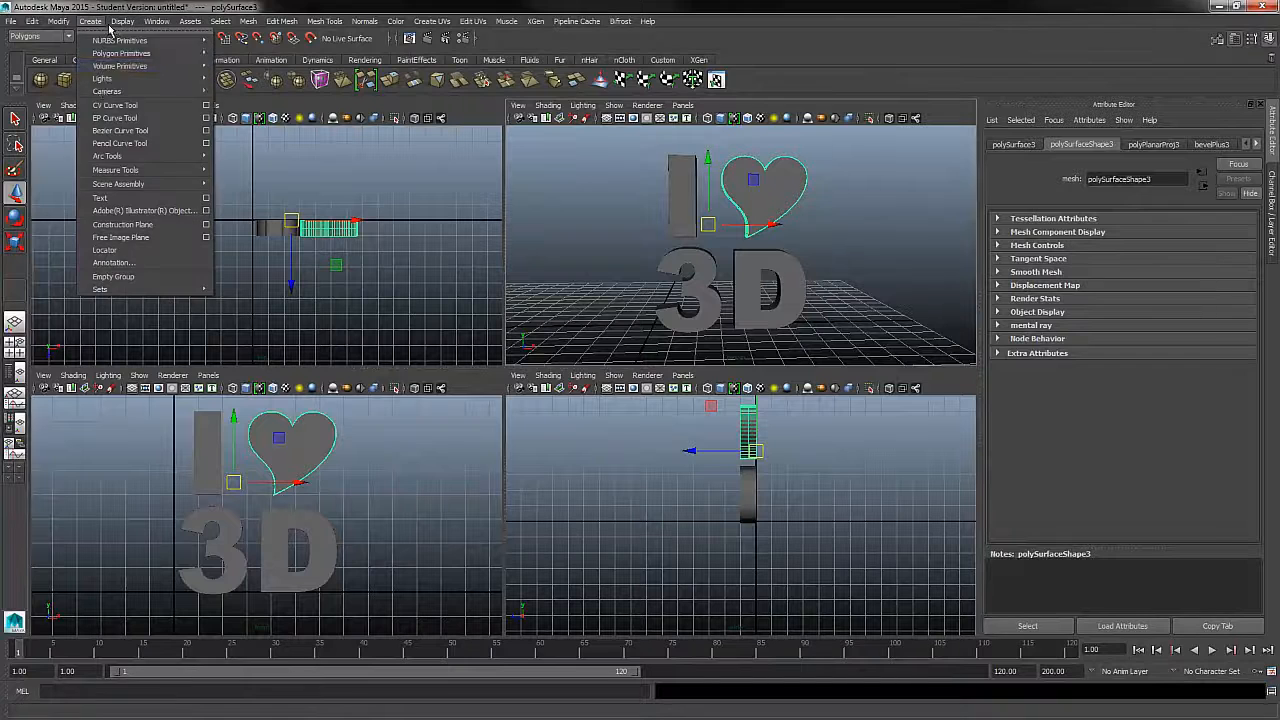
{"action": "left_click", "coordinate": [207, 198]}
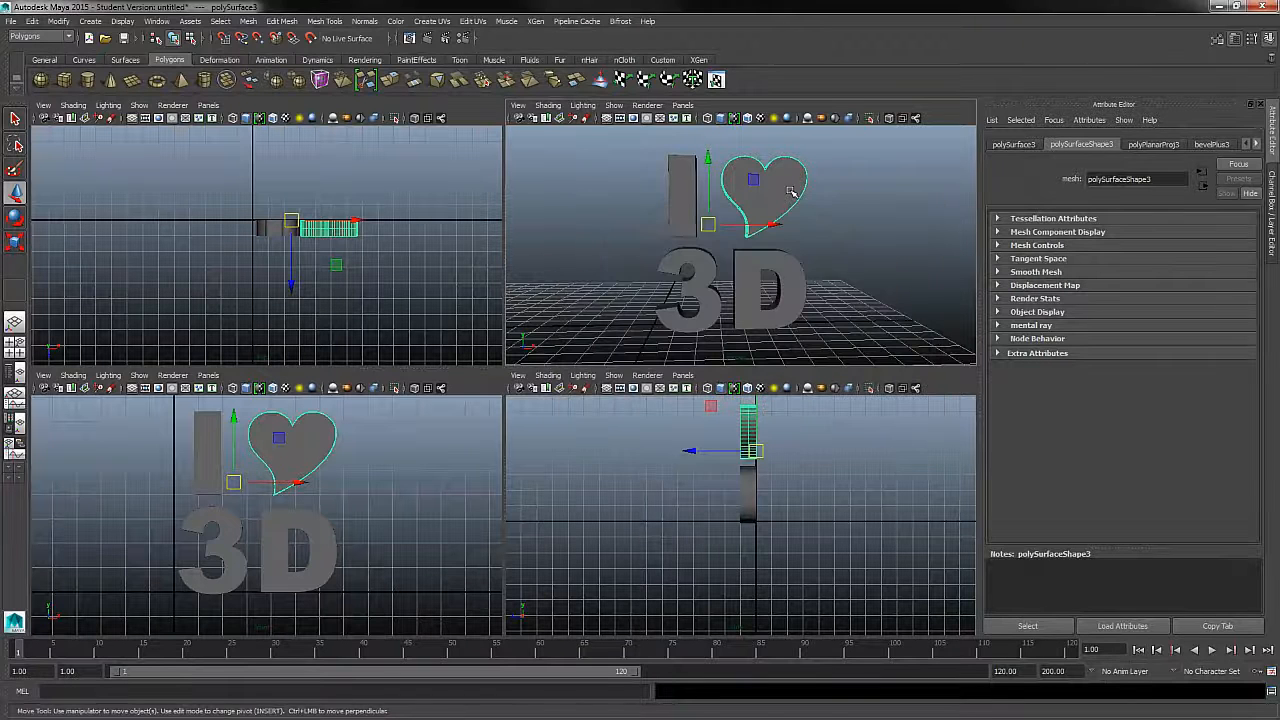
{"action": "left_click", "coordinate": [825, 193]}
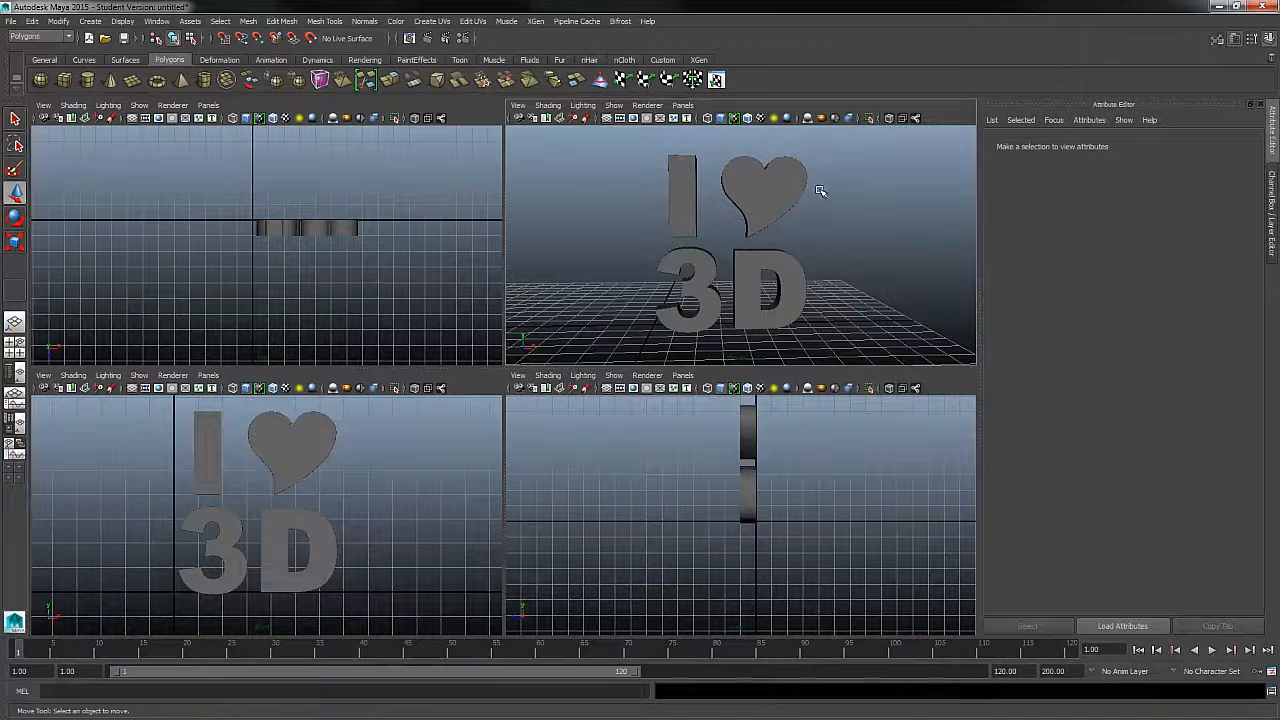
Step: Select the heart, show the Move, Rotate and Scale manipulators on it, return to the Select tool and clear the selection
{"action": "left_click", "coordinate": [798, 196]}
{"action": "left_click_drag", "start_coordinate": [824, 261], "coordinate": [871, 300], "text": "alt"}
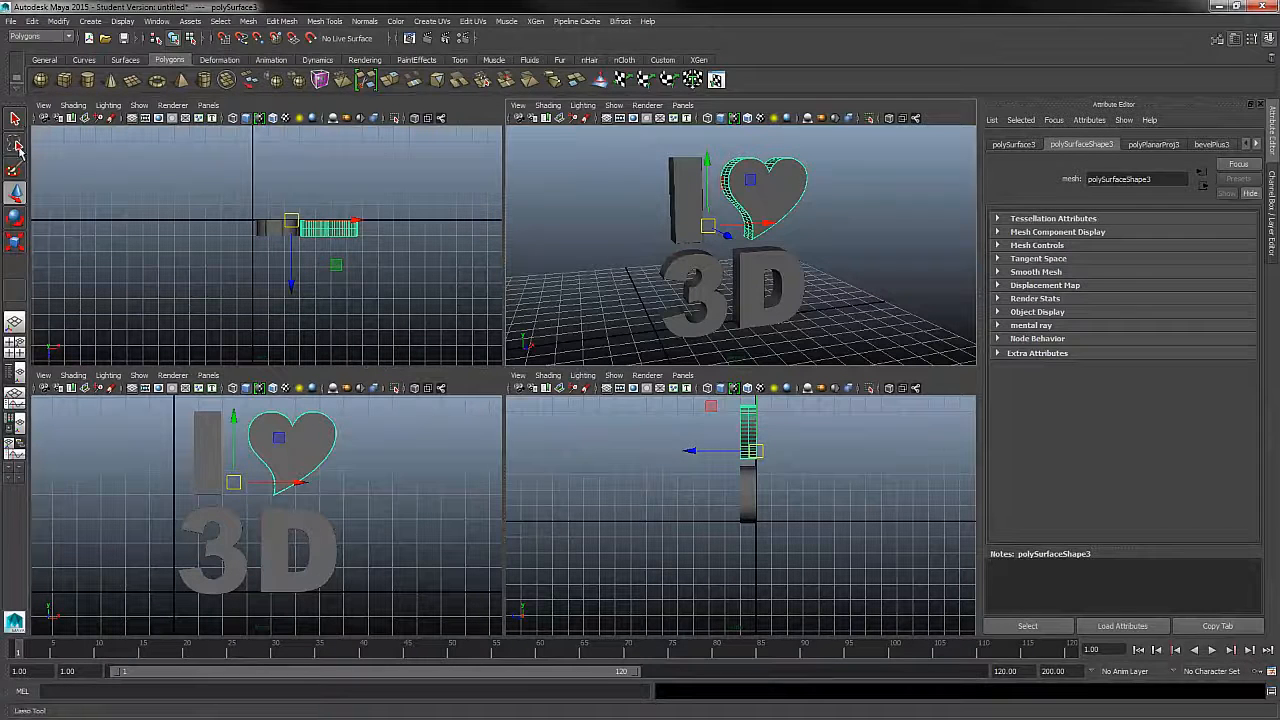
{"action": "left_click", "coordinate": [827, 253]}
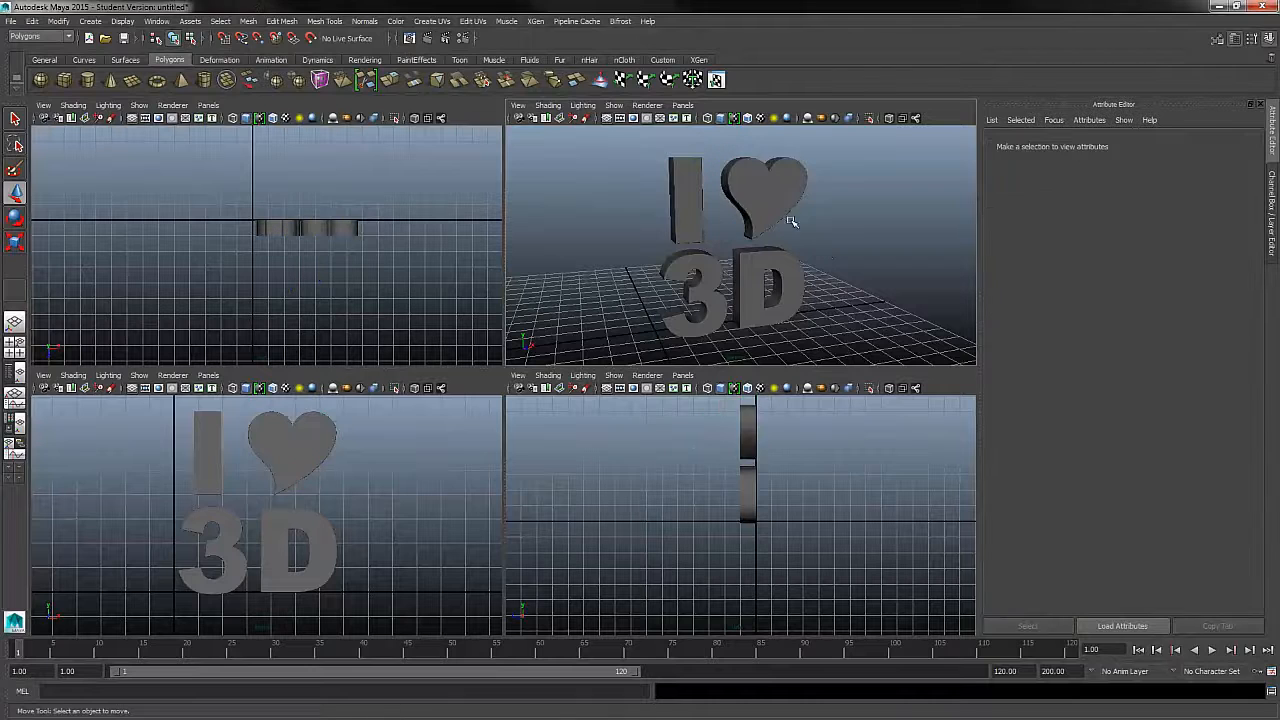
{"action": "left_click", "coordinate": [792, 223]}
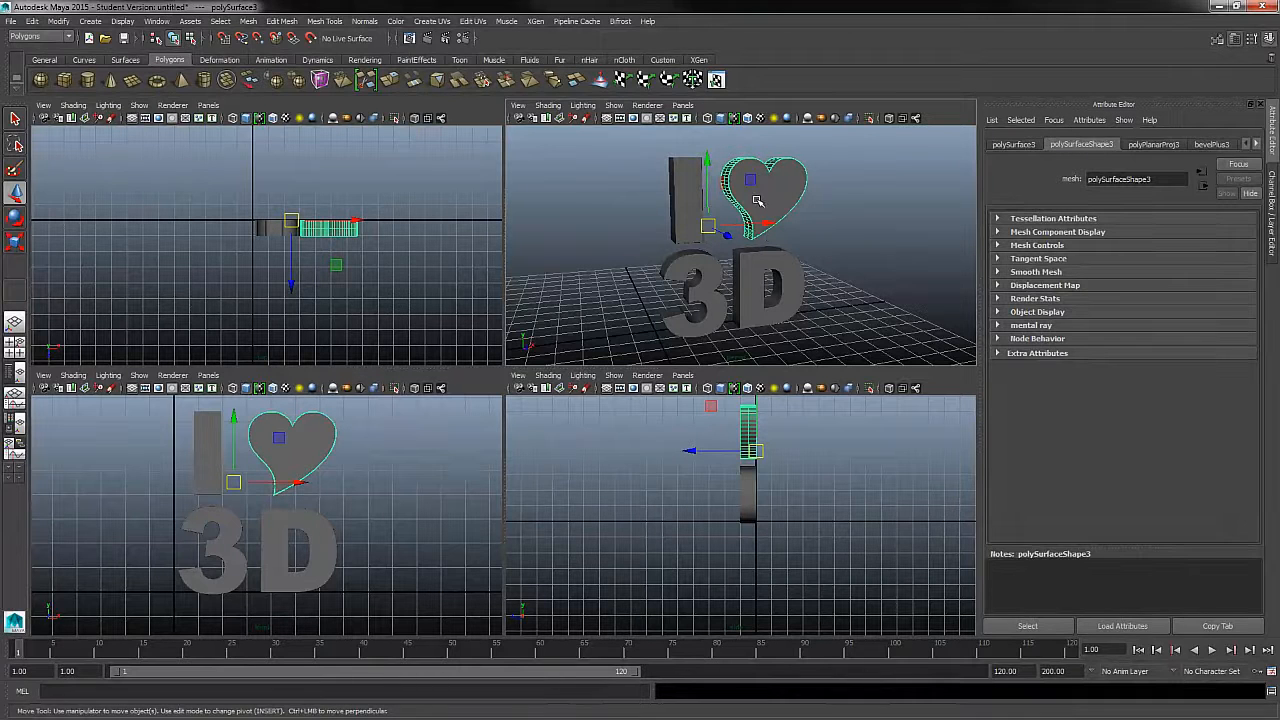
{"action": "key", "text": "e"}
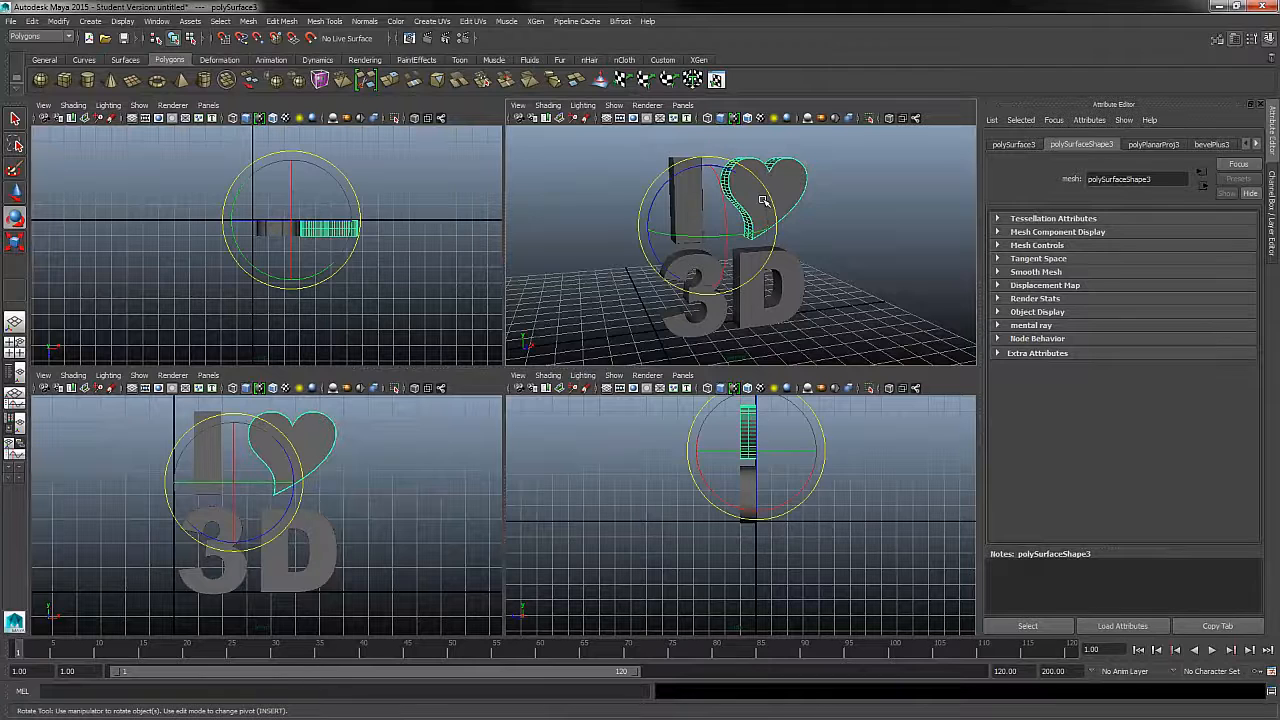
{"action": "key", "text": "r"}
{"action": "key", "text": "q"}
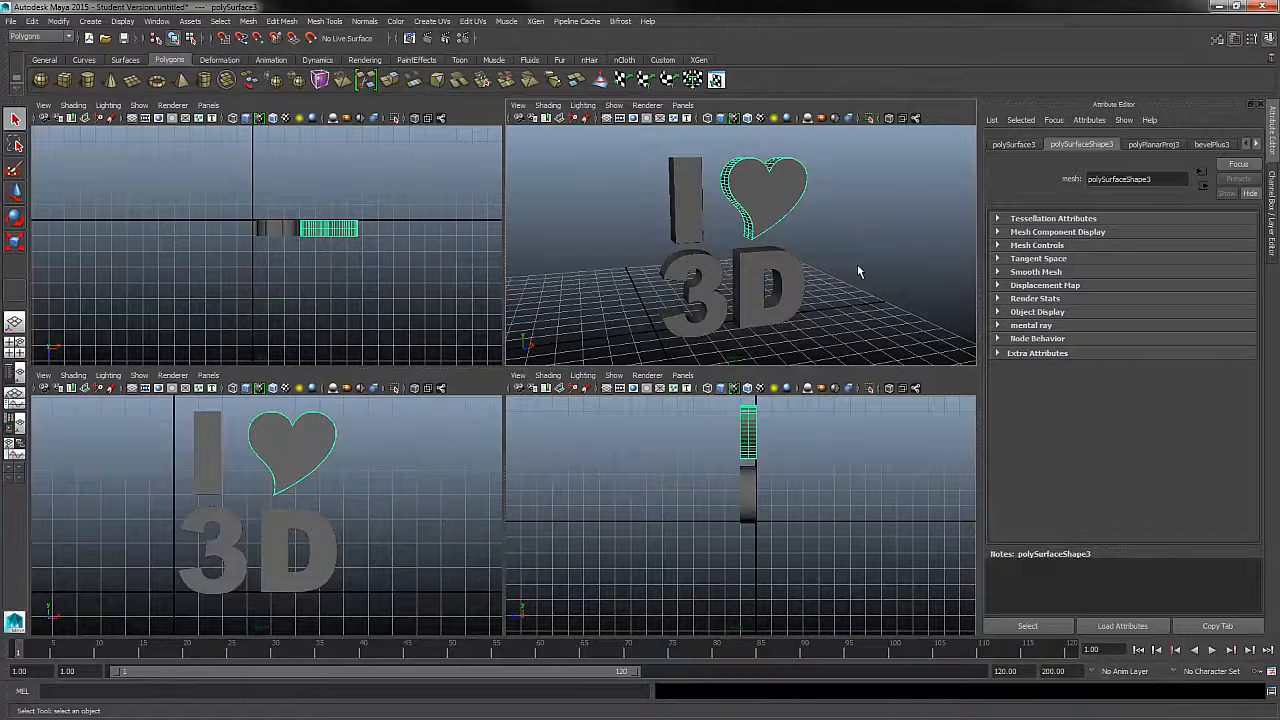
{"action": "left_click", "coordinate": [857, 264]}
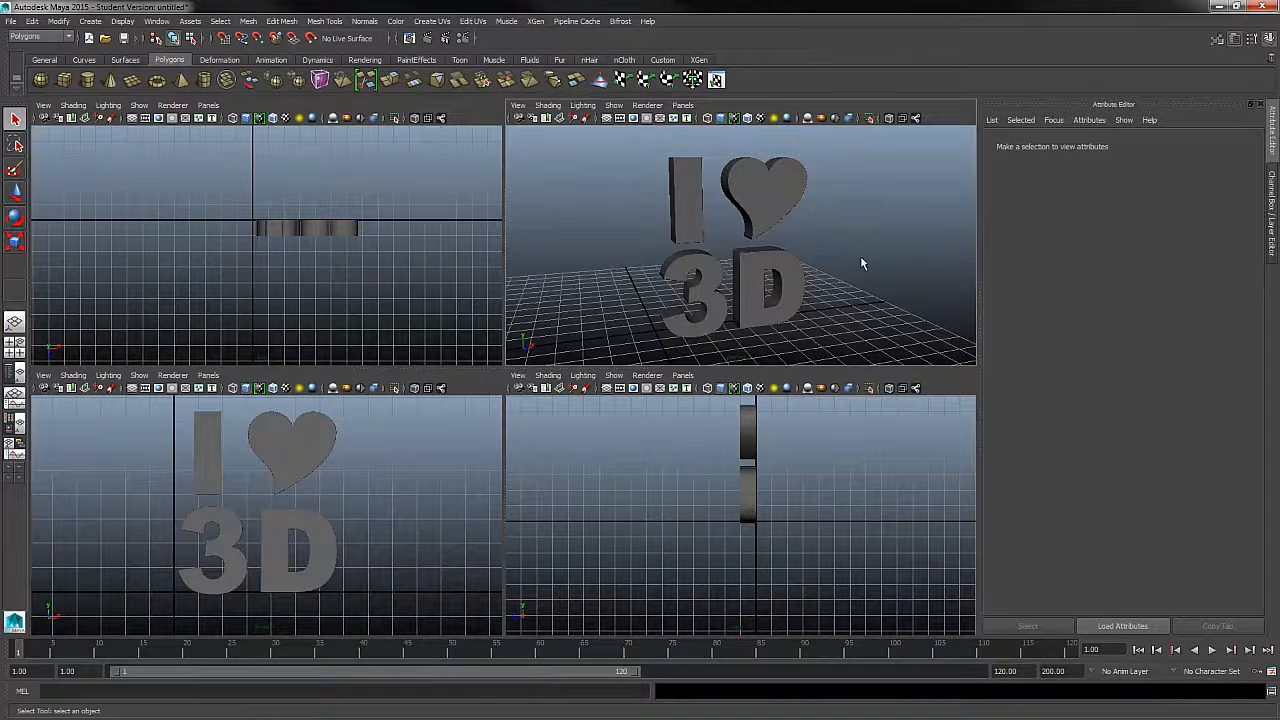
Step: View the model in the single perspective layout, and return to the four-view layout to look at the side view
{"action": "left_click", "coordinate": [22, 328]}
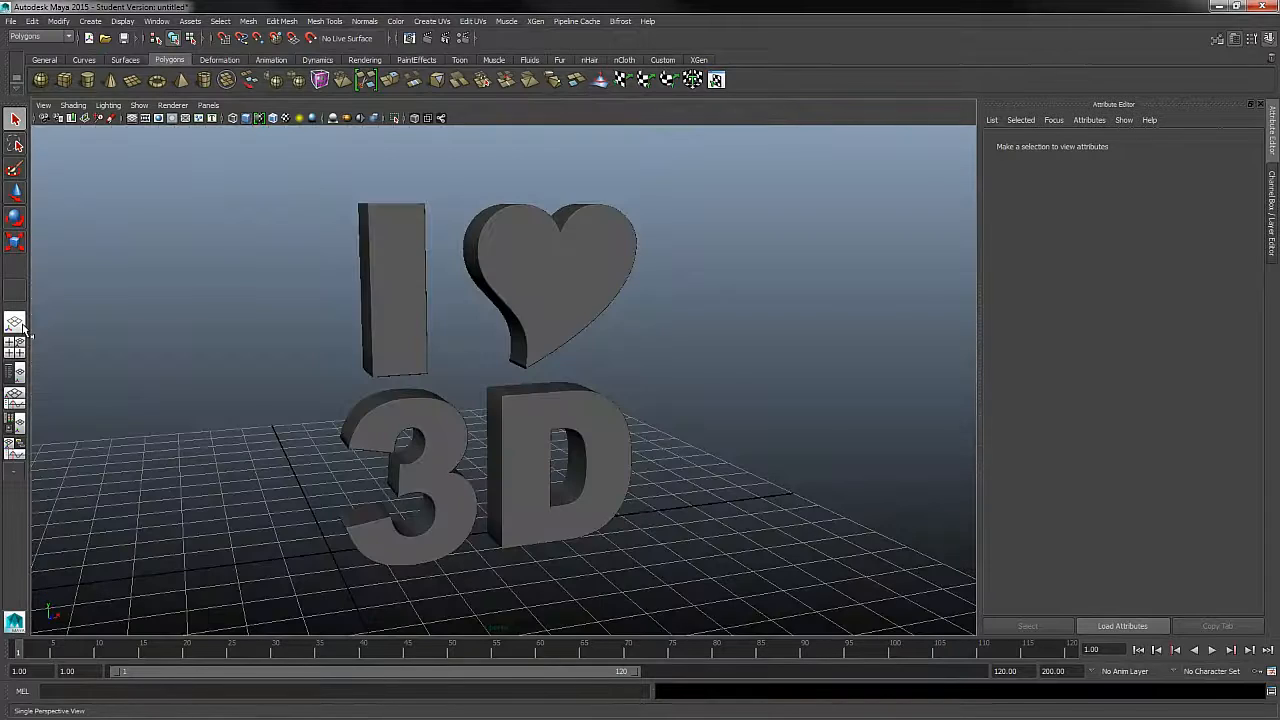
{"action": "left_click", "coordinate": [16, 346]}
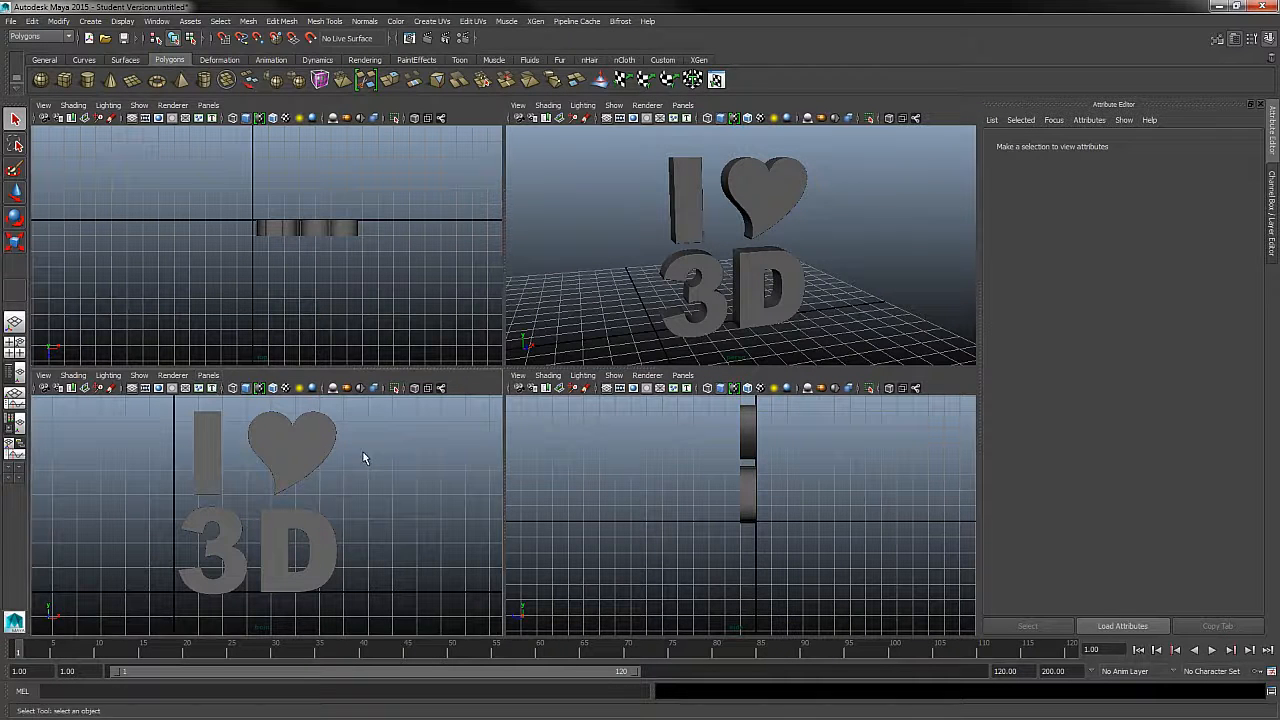
{"action": "middle_click_drag", "start_coordinate": [800, 495], "coordinate": [806, 531], "text": "alt"}
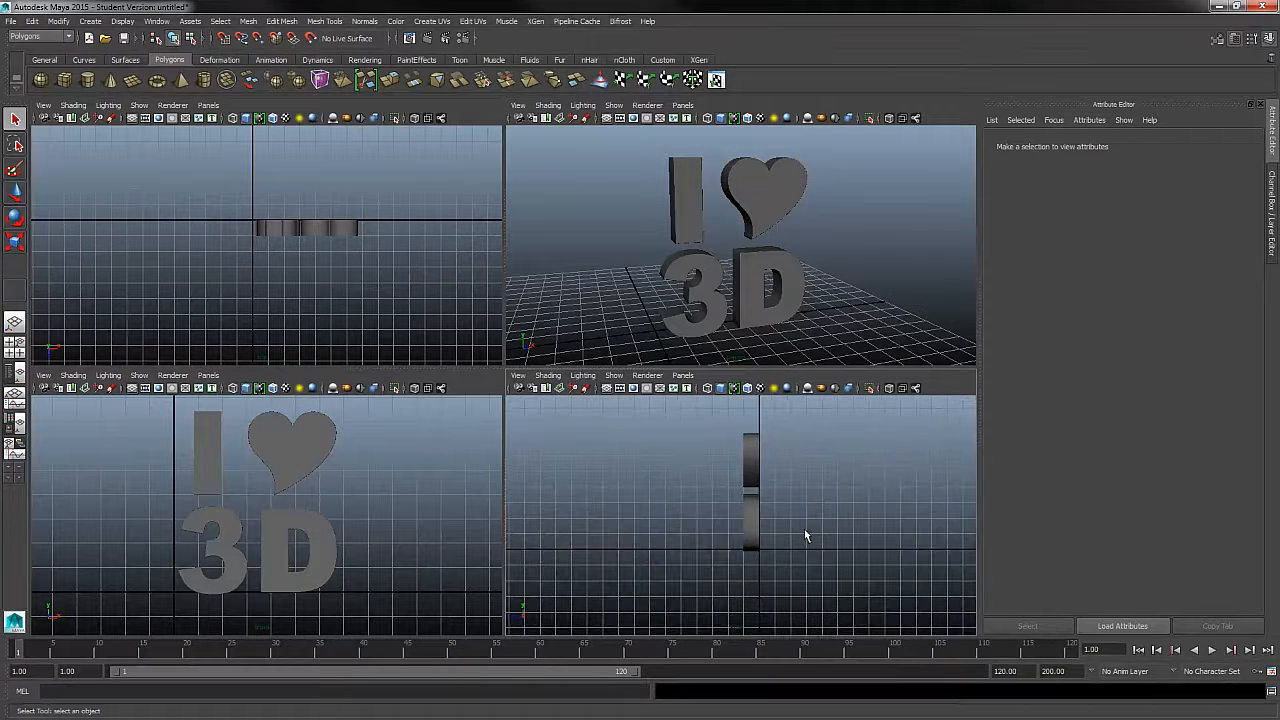
Step: Alternate between the Channel Box / Layer Editor and the Attribute Editor, ending on the Channel Box
{"action": "left_click", "coordinate": [1271, 218]}
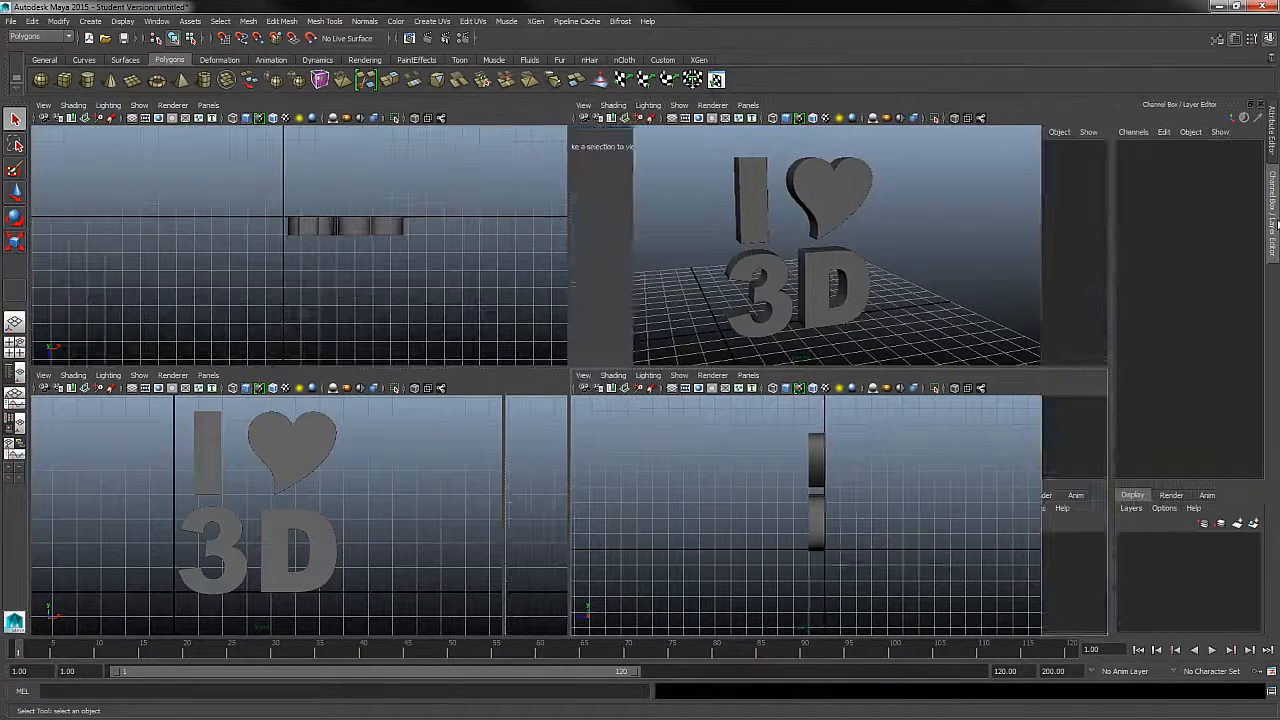
{"action": "left_click", "coordinate": [1274, 140]}
{"action": "left_click", "coordinate": [1272, 210]}
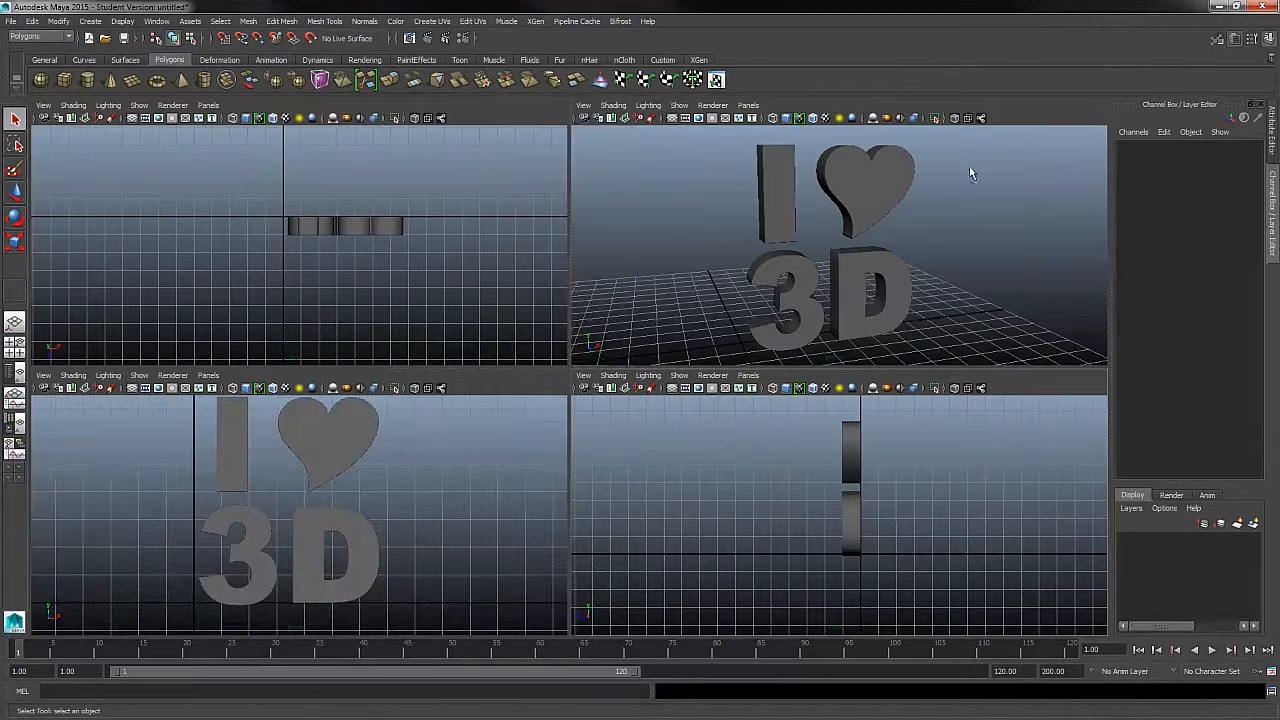
Step: Inspect the heart's transform channels and its bevelPlus3 extrusion settings, and hide the Attribute Editor
{"action": "left_click", "coordinate": [832, 200]}
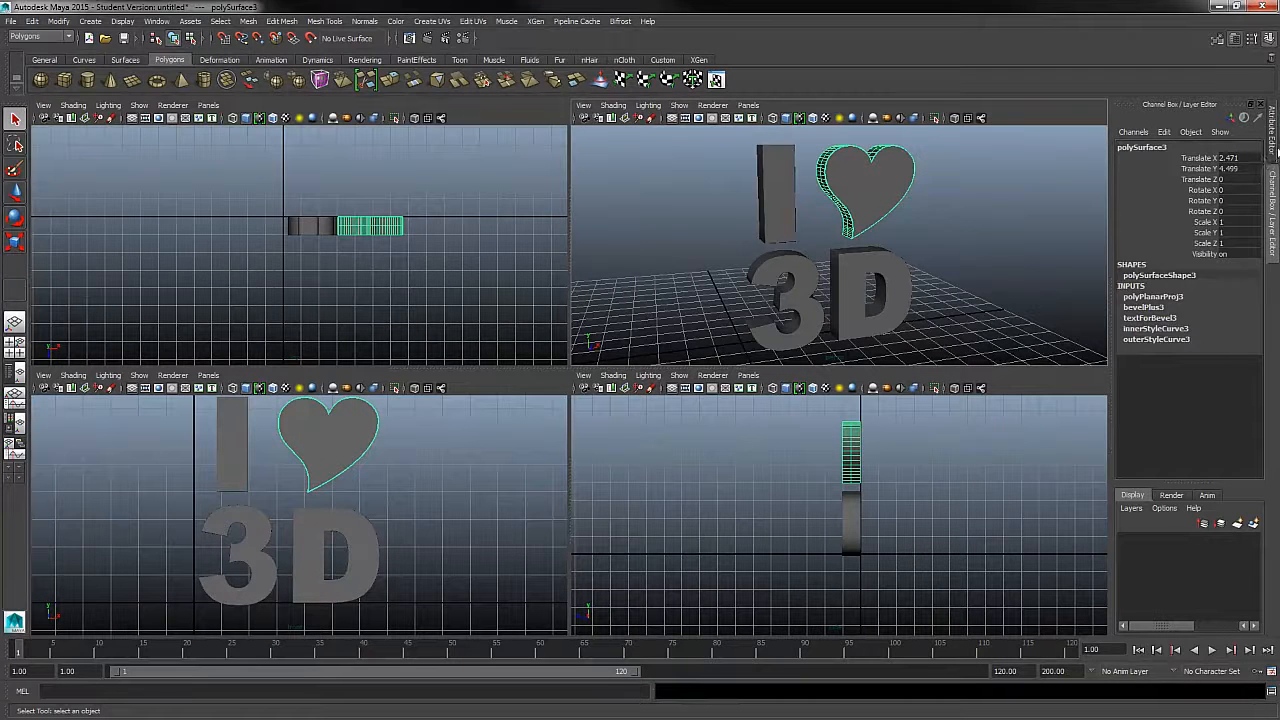
{"action": "left_click", "coordinate": [1274, 145]}
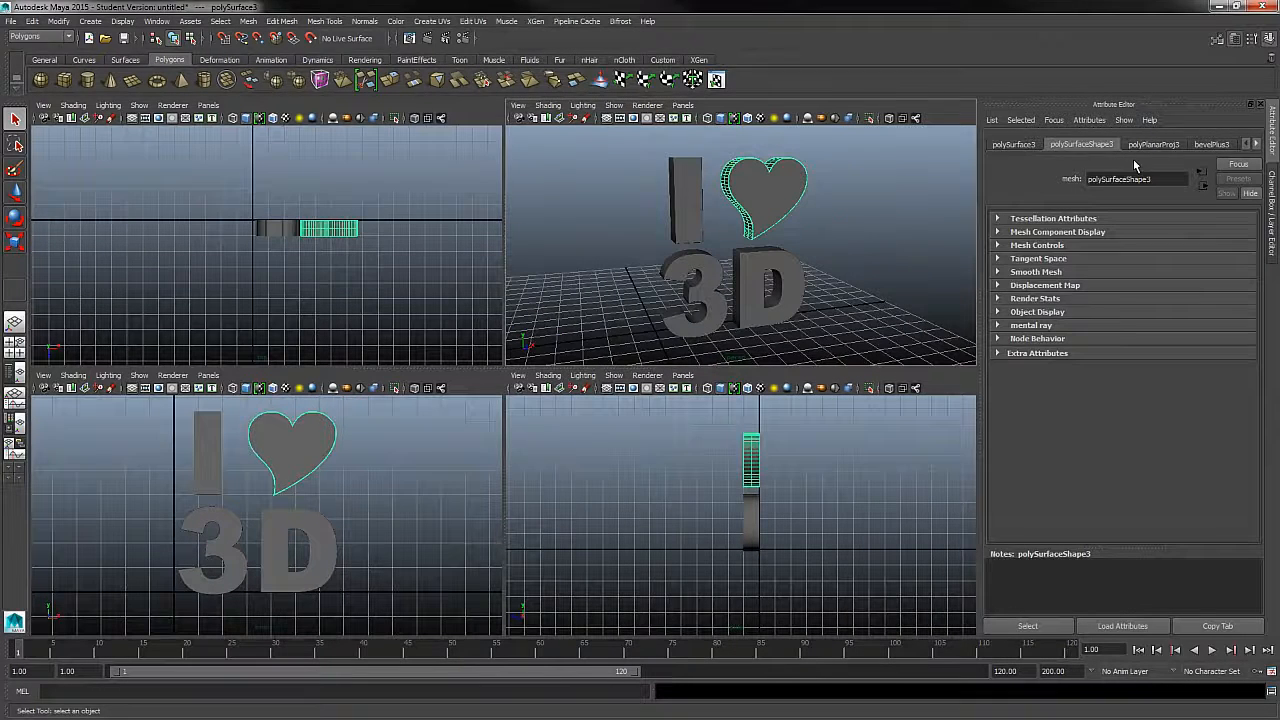
{"action": "left_click", "coordinate": [1211, 145]}
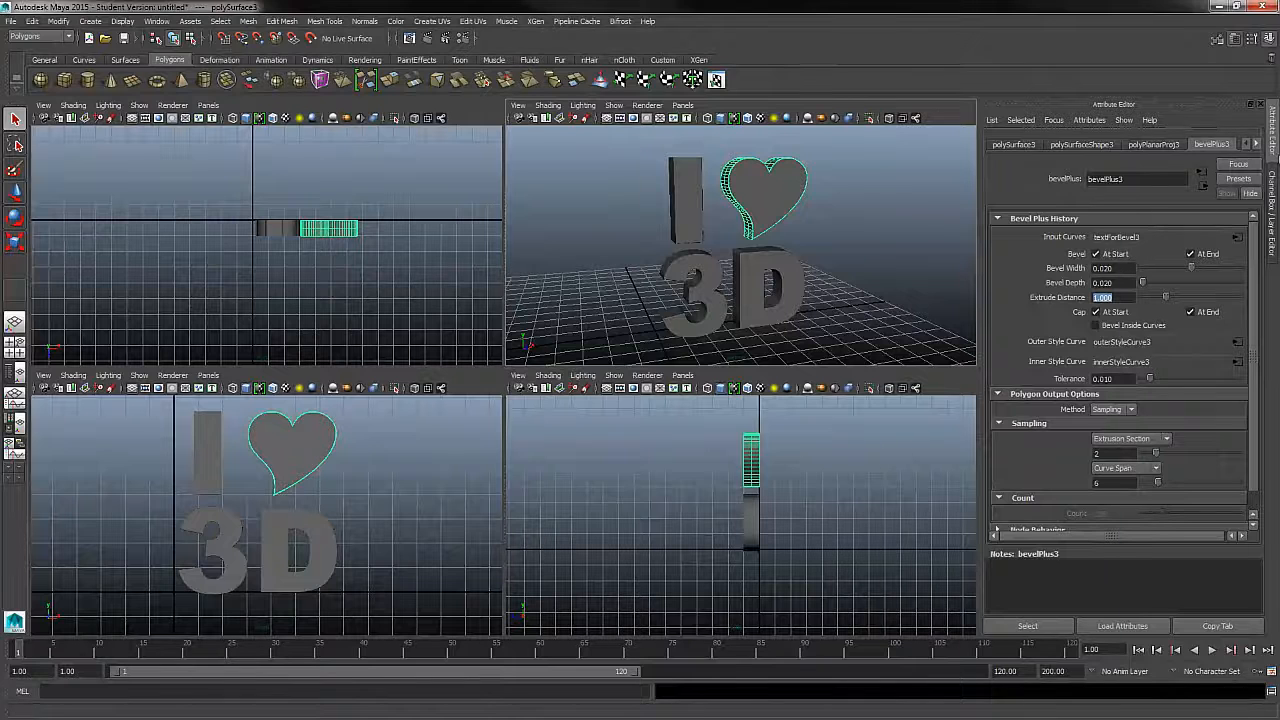
{"action": "left_click", "coordinate": [1272, 140]}
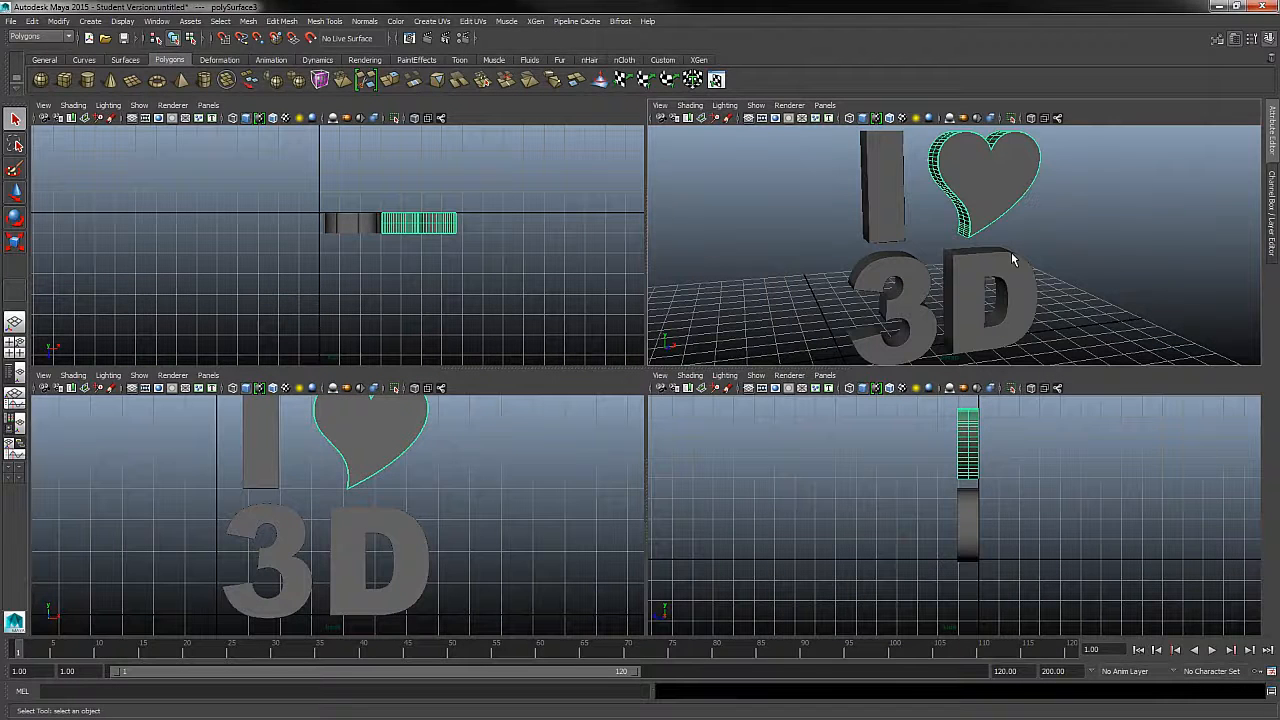
Step: Try moving the heart by about 0.78, 1.66 and -0.07 units in the perspective view, undo the move and clear the selection
{"action": "key", "text": "w"}
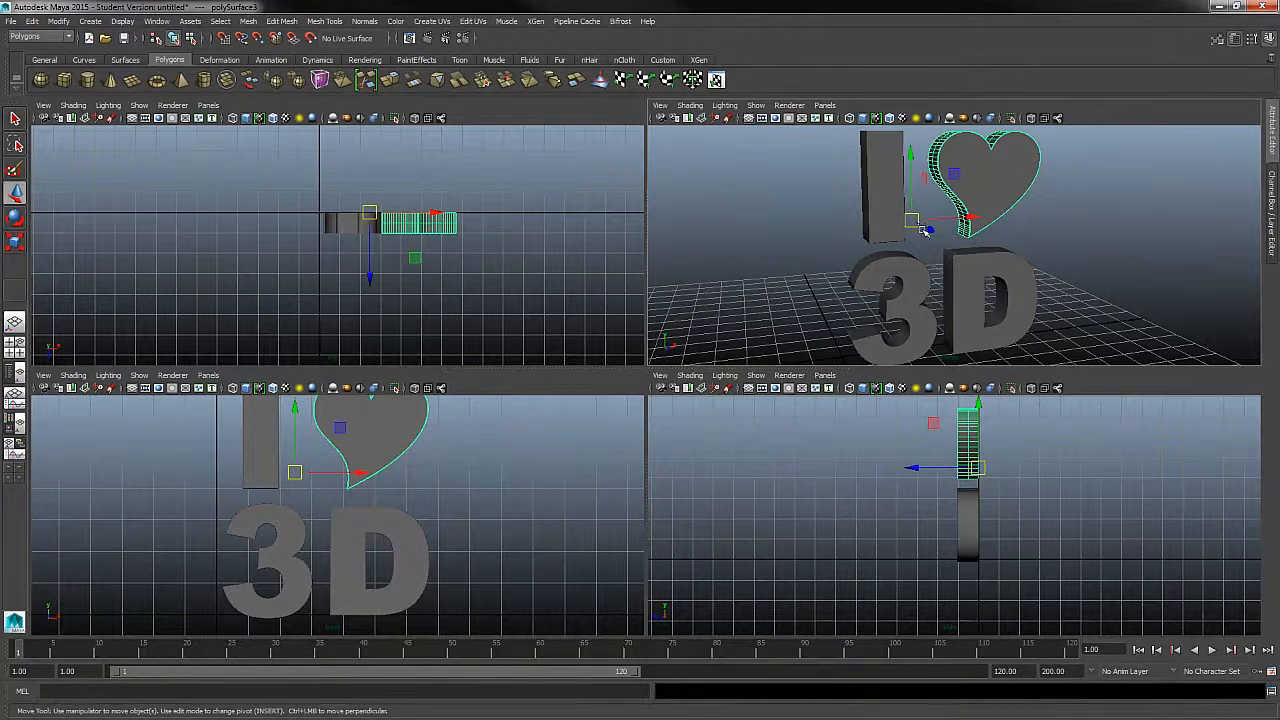
{"action": "left_click_drag", "start_coordinate": [918, 225], "coordinate": [946, 173]}
{"action": "key", "text": "ctrl+z"}
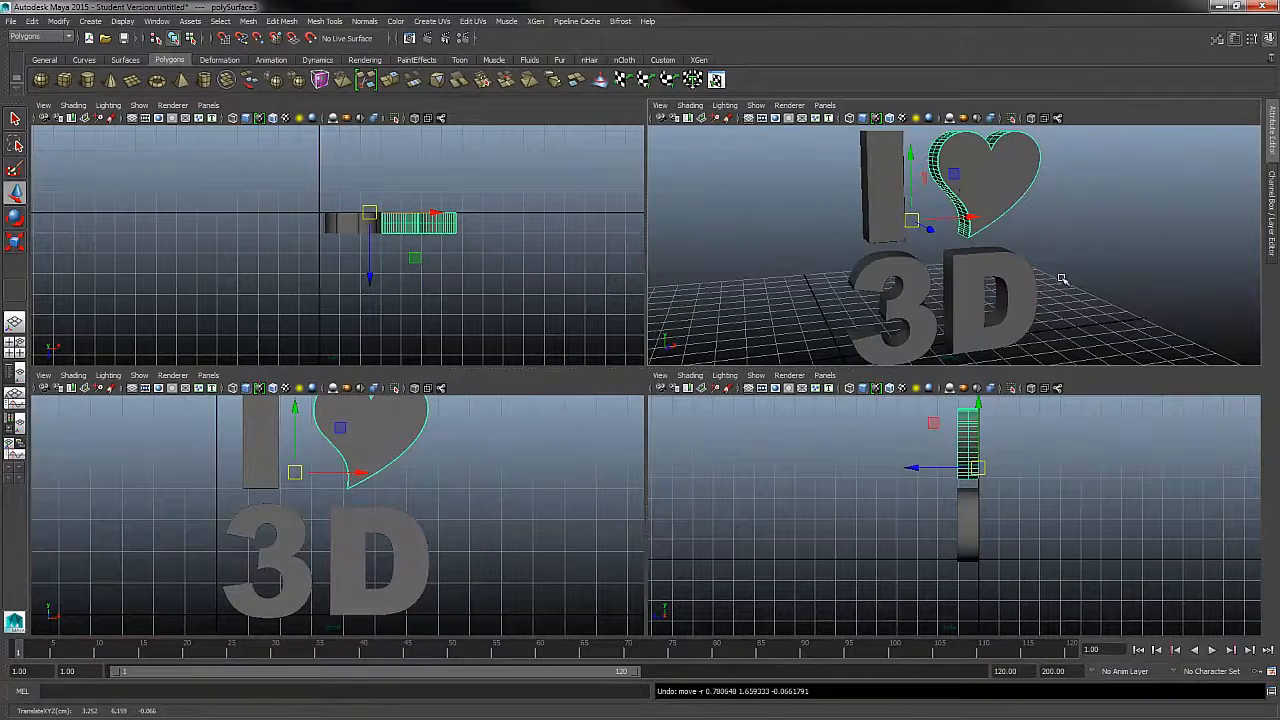
{"action": "left_click_drag", "start_coordinate": [1094, 289], "coordinate": [1120, 288], "text": "alt"}
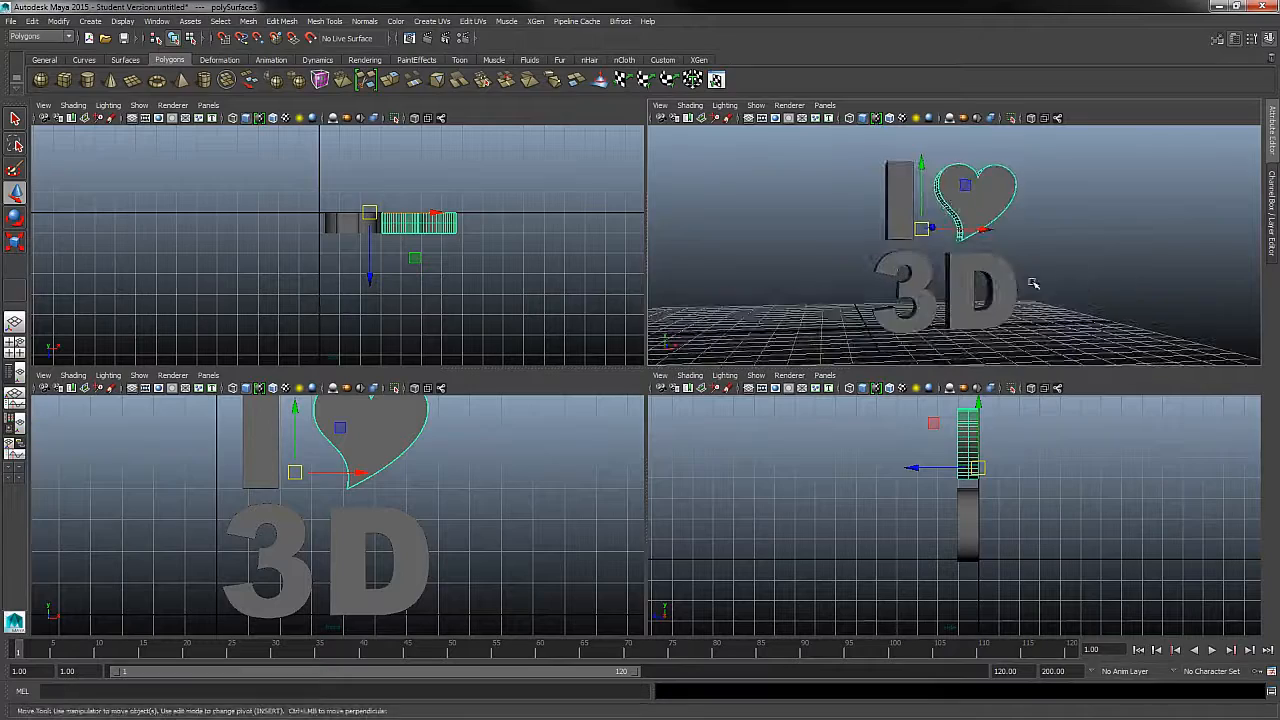
{"action": "mouse_move", "coordinate": [1033, 284]}
{"action": "left_mouse_down", "text": "alt"}
{"action": "mouse_move", "coordinate": [1074, 291]}
{"action": "mouse_move", "coordinate": [986, 266]}
{"action": "mouse_move", "coordinate": [1030, 282]}
{"action": "mouse_move", "coordinate": [1063, 271]}
{"action": "mouse_move", "coordinate": [1043, 177]}
{"action": "mouse_move", "coordinate": [1029, 265]}
{"action": "mouse_move", "coordinate": [1070, 258]}
{"action": "mouse_move", "coordinate": [1043, 263]}
{"action": "left_mouse_up", "text": "alt"}
{"action": "left_click", "coordinate": [1043, 263]}
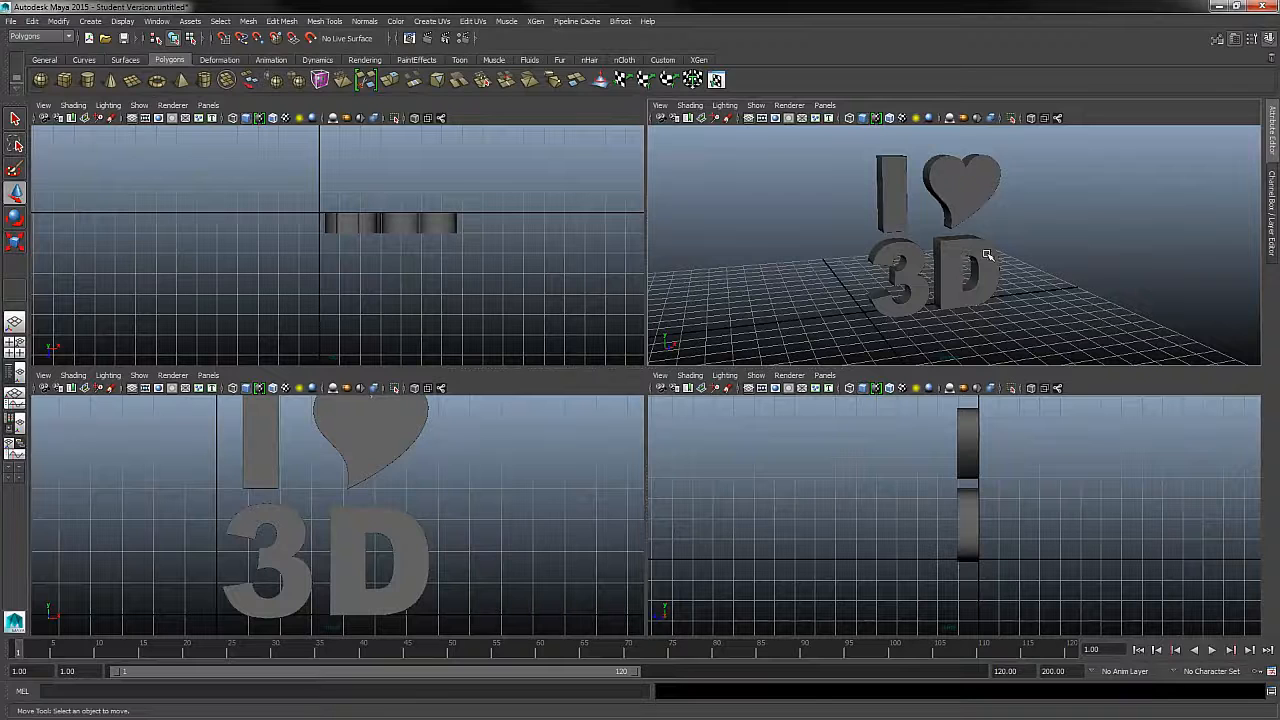
Step: Check the text creation options, close them unchanged, and view the finished lettering in perspective
{"action": "left_click", "coordinate": [98, 22]}
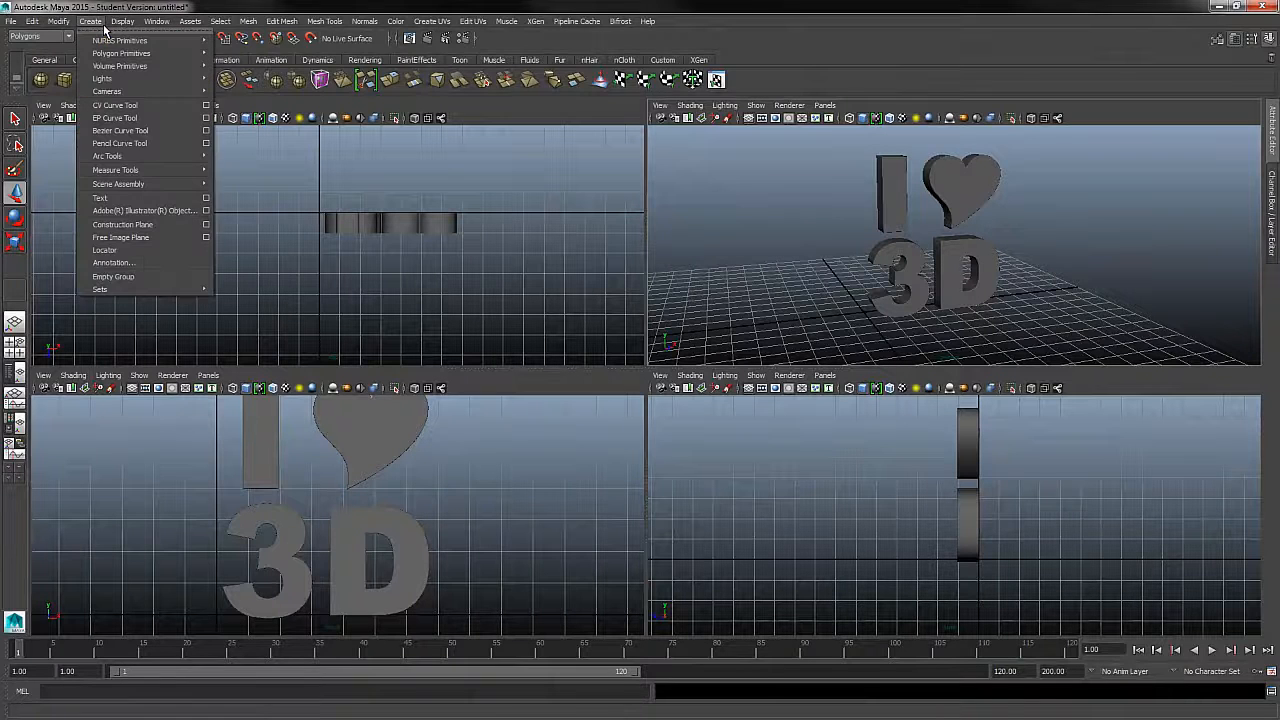
{"action": "left_click", "coordinate": [206, 198]}
{"action": "left_click", "coordinate": [866, 444]}
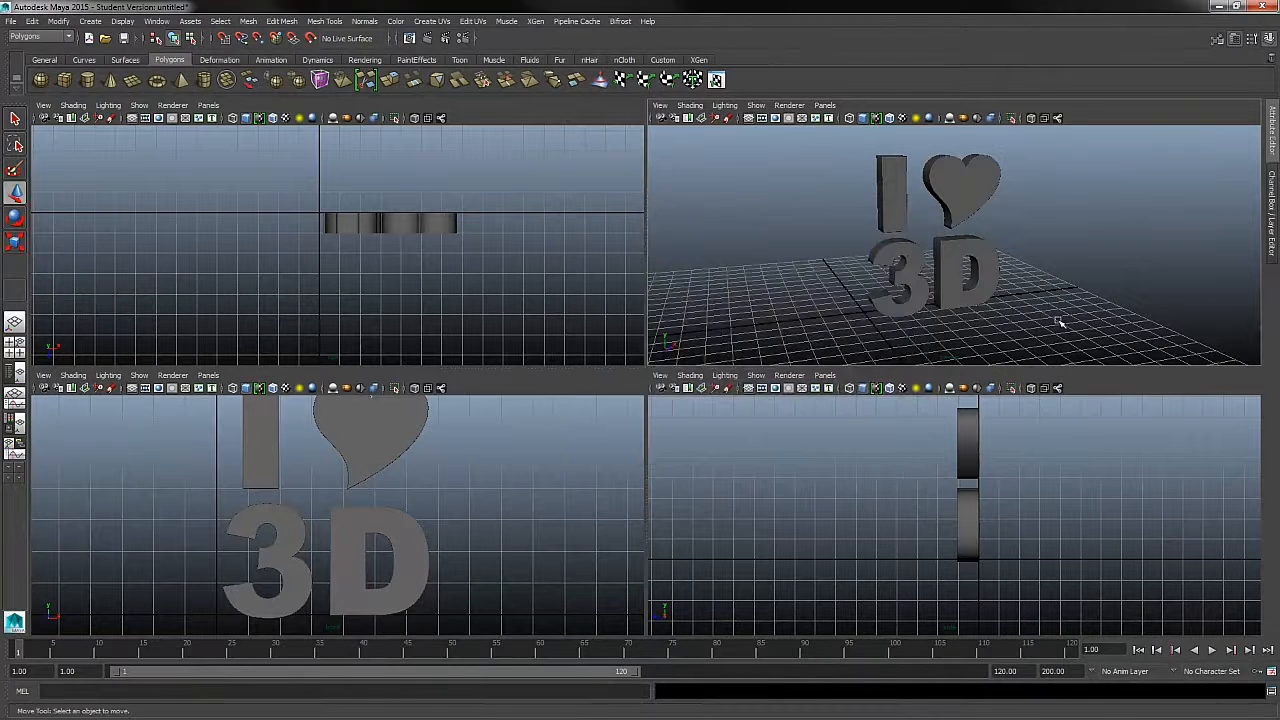
{"action": "left_click_drag", "start_coordinate": [1086, 306], "coordinate": [1049, 277], "text": "alt"}
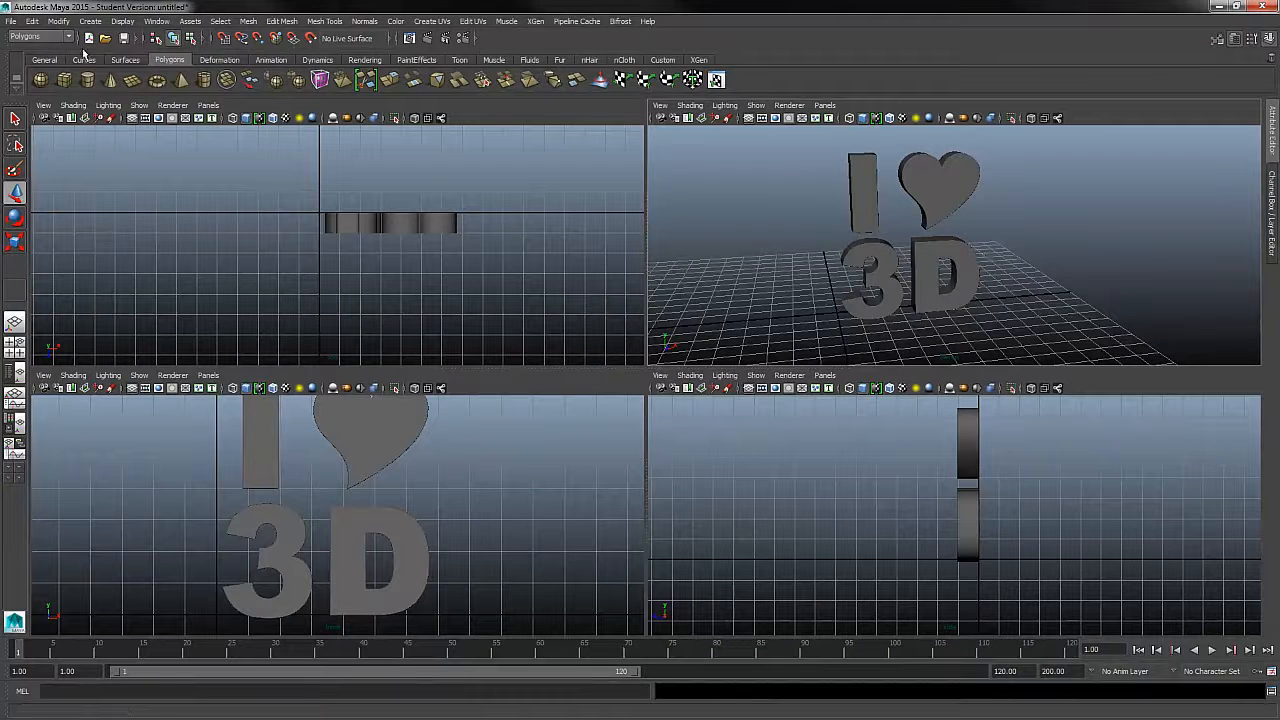
Step: Start saving the scene under a new name and choose the existing 01_3D_logo.mb as the Maya Binary file name
{"action": "left_click", "coordinate": [11, 21]}
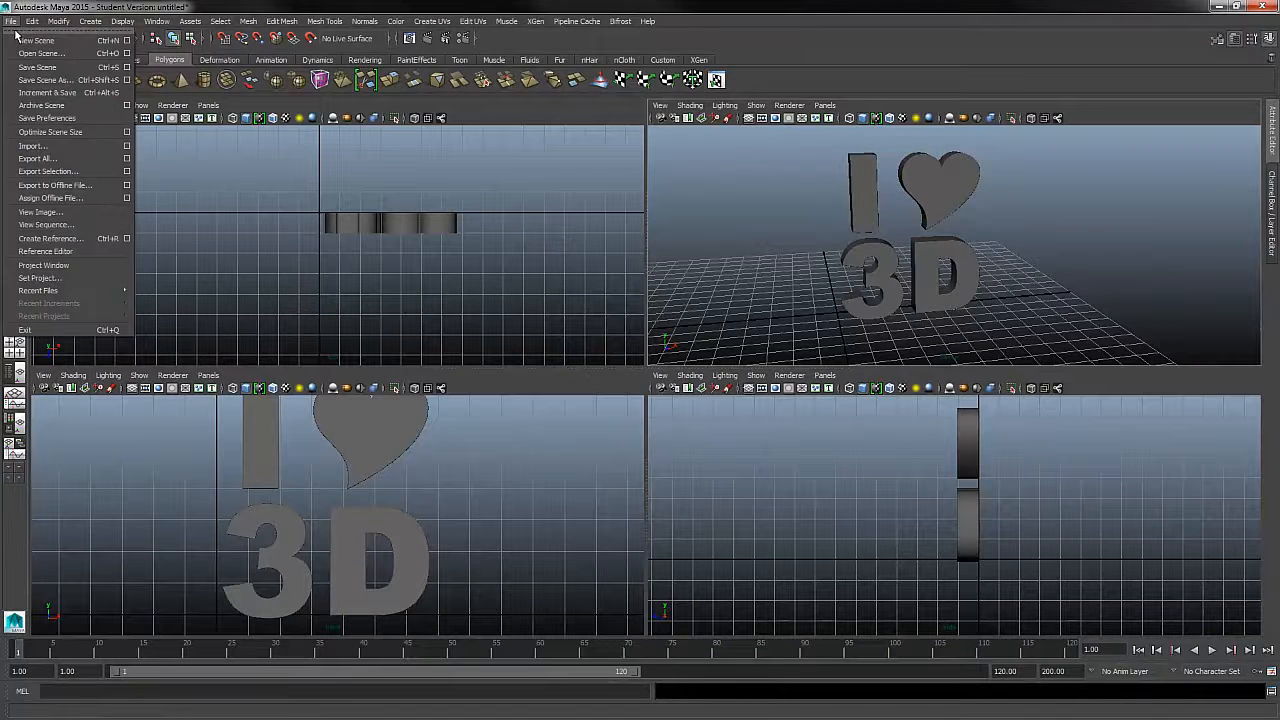
{"action": "left_click", "coordinate": [45, 79]}
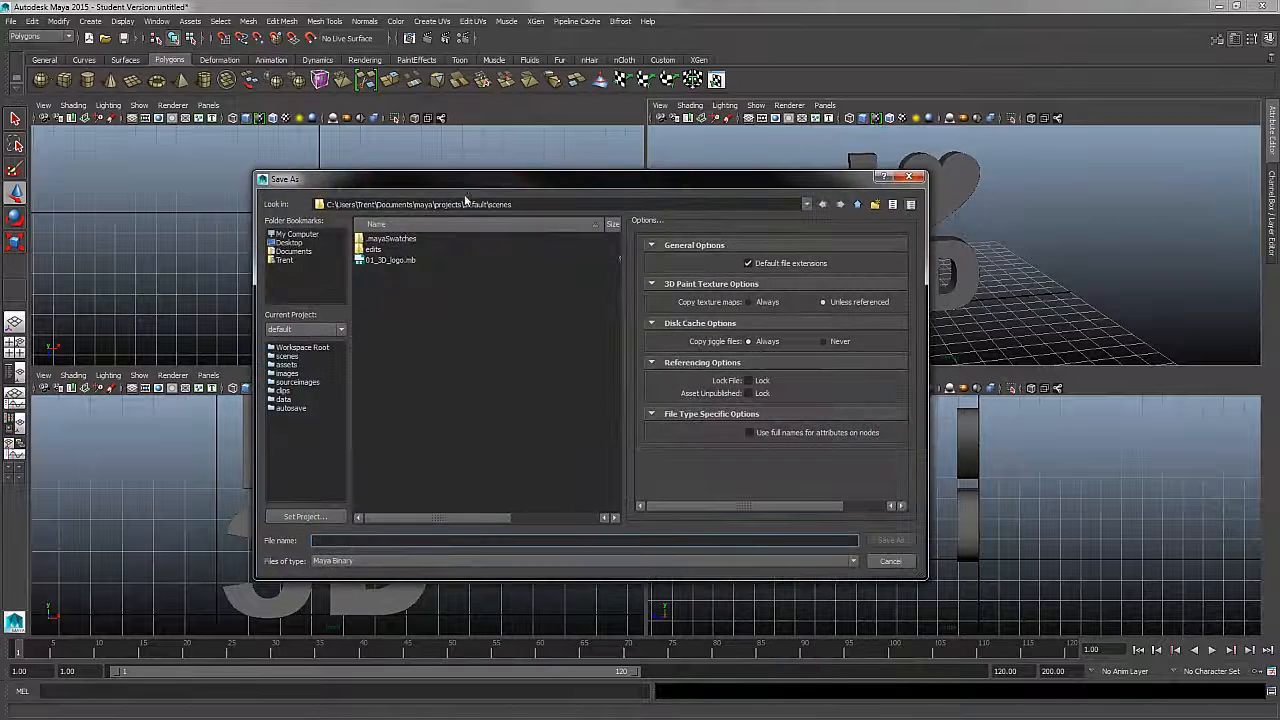
{"action": "left_click_drag", "start_coordinate": [468, 176], "coordinate": [515, 172]}
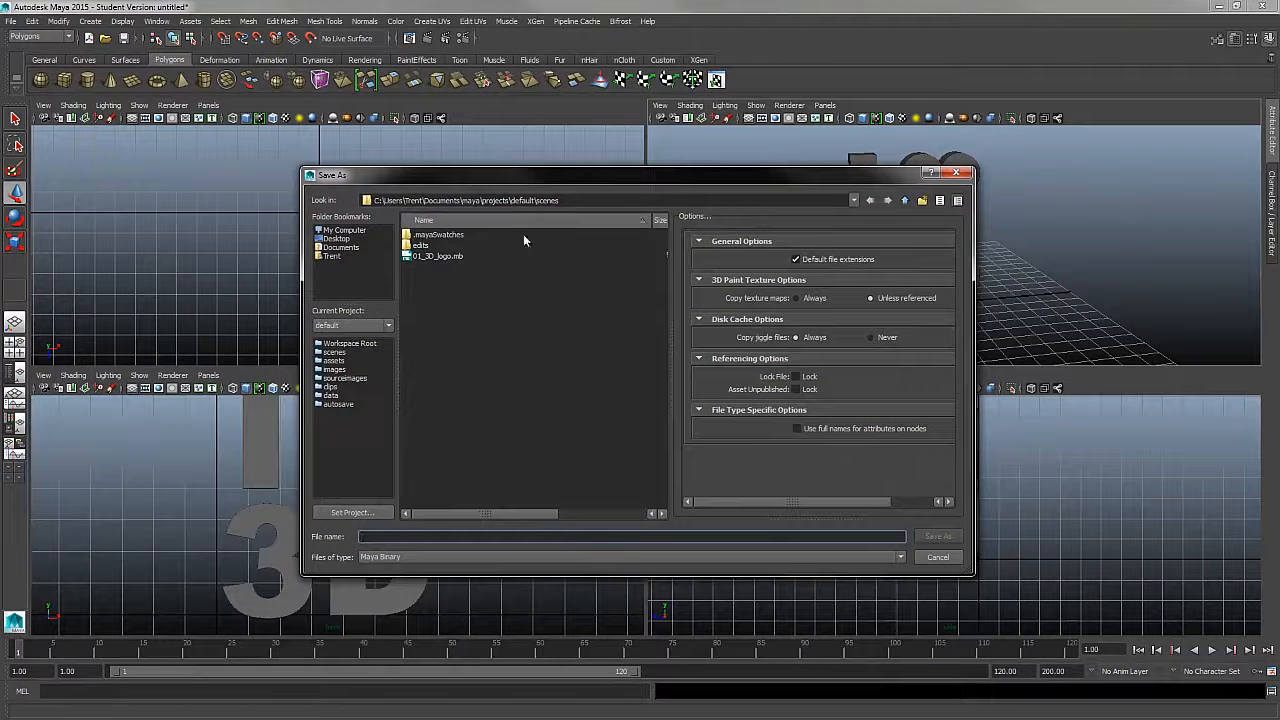
{"action": "left_click", "coordinate": [448, 257]}
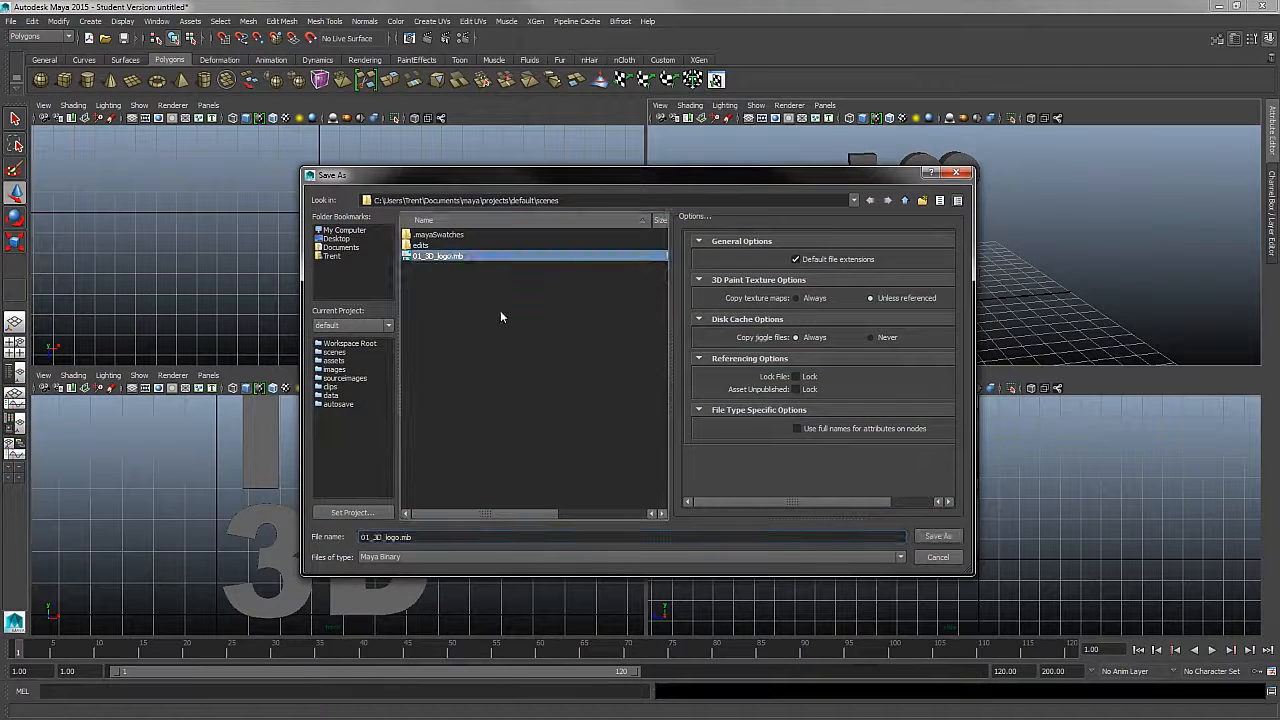
{"action": "left_click", "coordinate": [371, 538]}
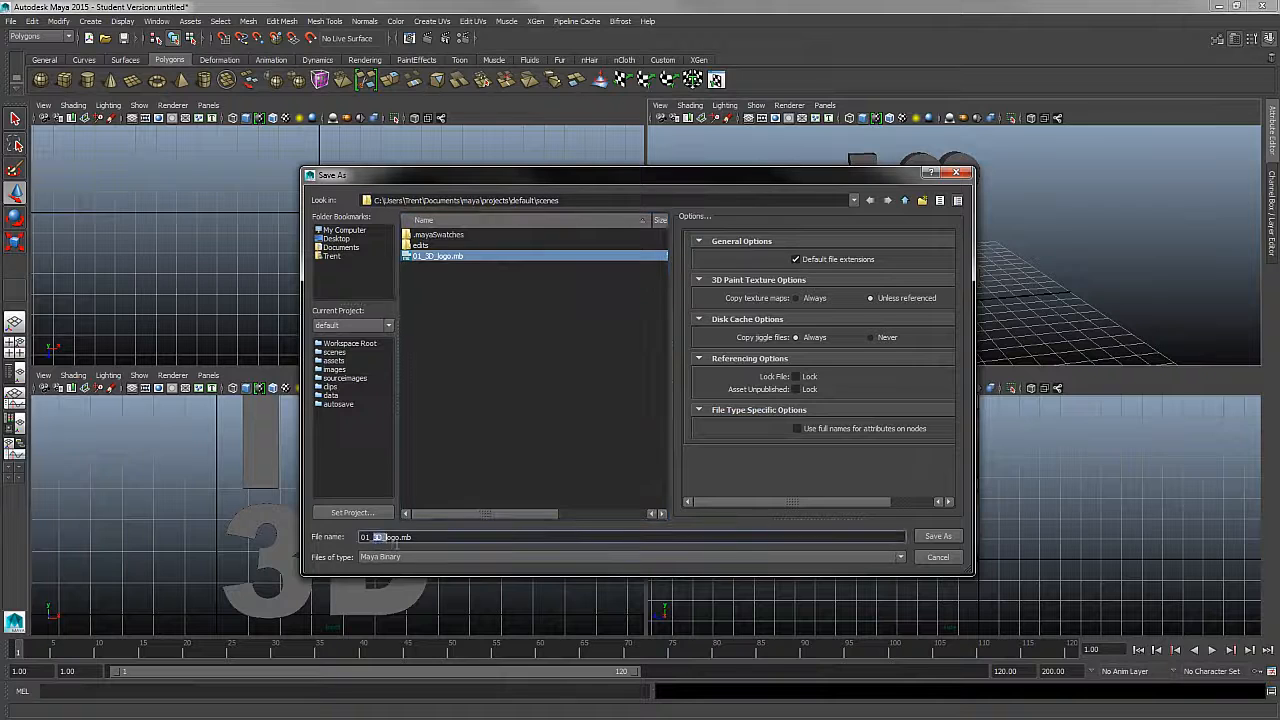
{"action": "left_click_drag", "start_coordinate": [373, 540], "coordinate": [398, 541]}
{"action": "left_click", "coordinate": [408, 540]}
{"action": "left_click_drag", "start_coordinate": [370, 540], "coordinate": [351, 540]}
Step: Check the default project's scenes folder path and save the scene there, overwriting 01_3D_logo.mb and accepting the student version notice
{"action": "left_click", "coordinate": [600, 202]}
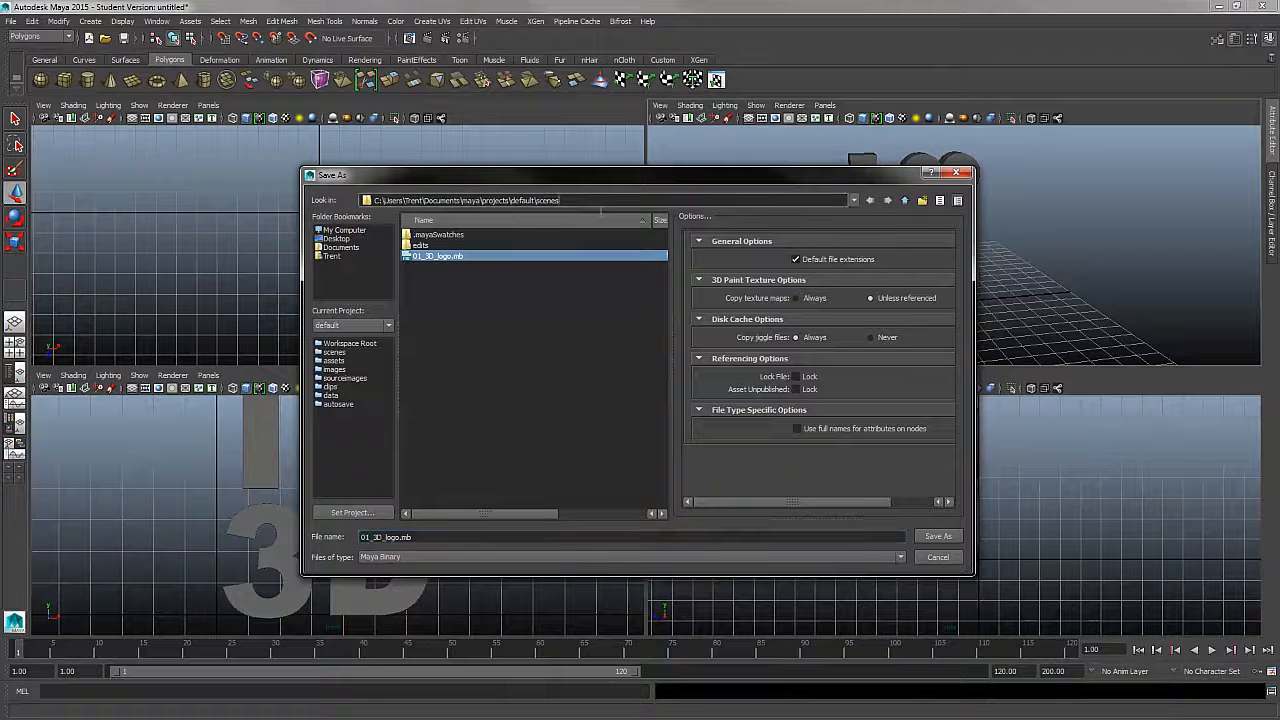
{"action": "left_click_drag", "start_coordinate": [606, 208], "coordinate": [375, 204]}
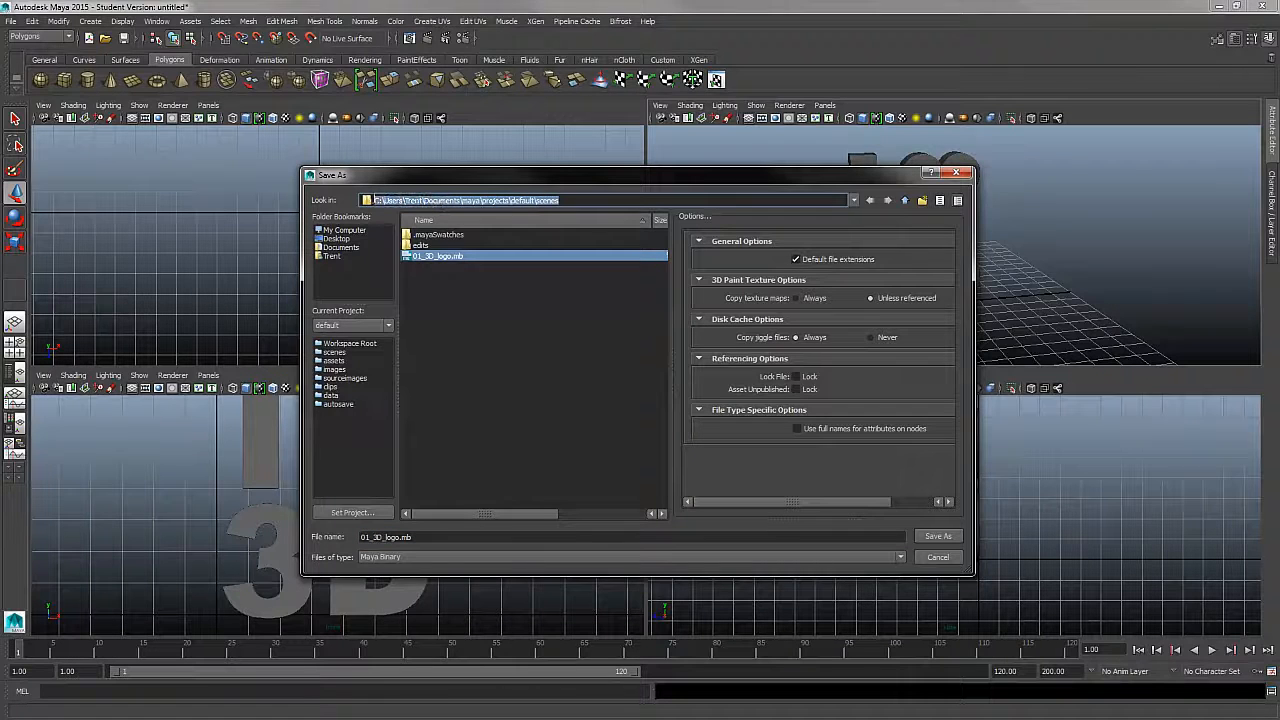
{"action": "left_click", "coordinate": [600, 206]}
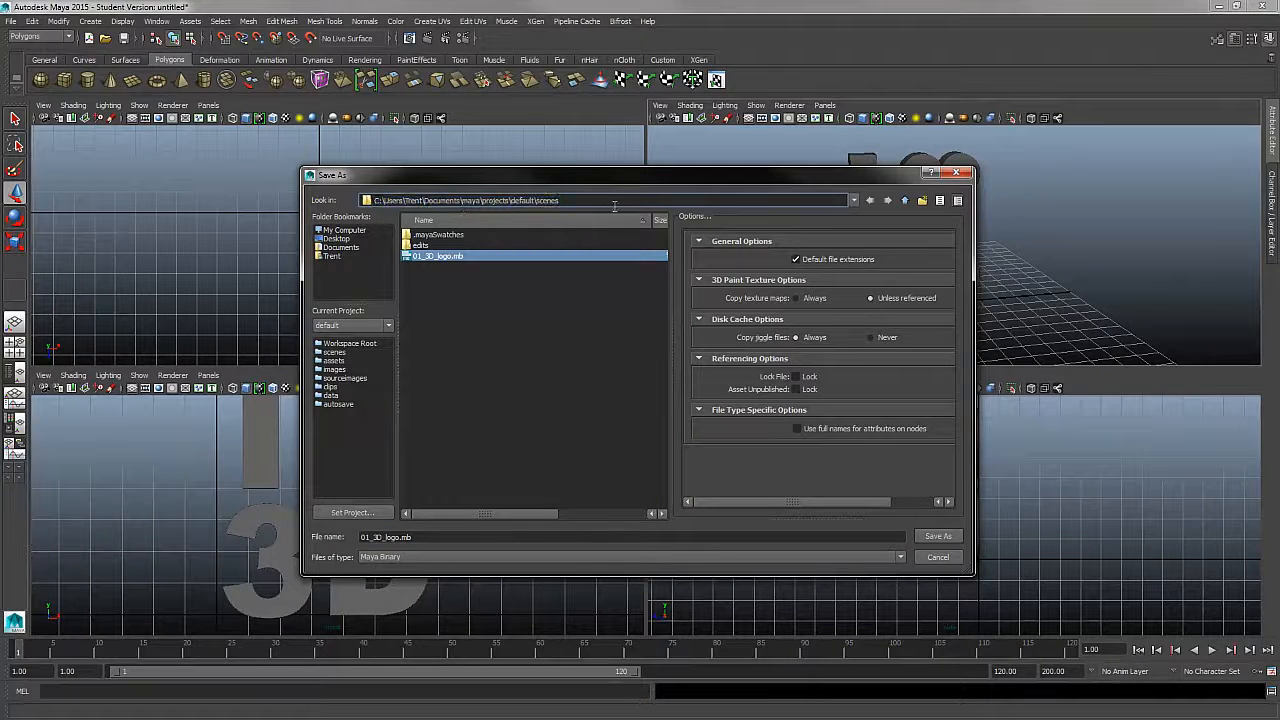
{"action": "mouse_move", "coordinate": [590, 205]}
{"action": "left_mouse_down"}
{"action": "mouse_move", "coordinate": [432, 202]}
{"action": "mouse_move", "coordinate": [568, 202]}
{"action": "left_mouse_up"}
{"action": "left_click", "coordinate": [938, 537]}
{"action": "left_click", "coordinate": [616, 391]}
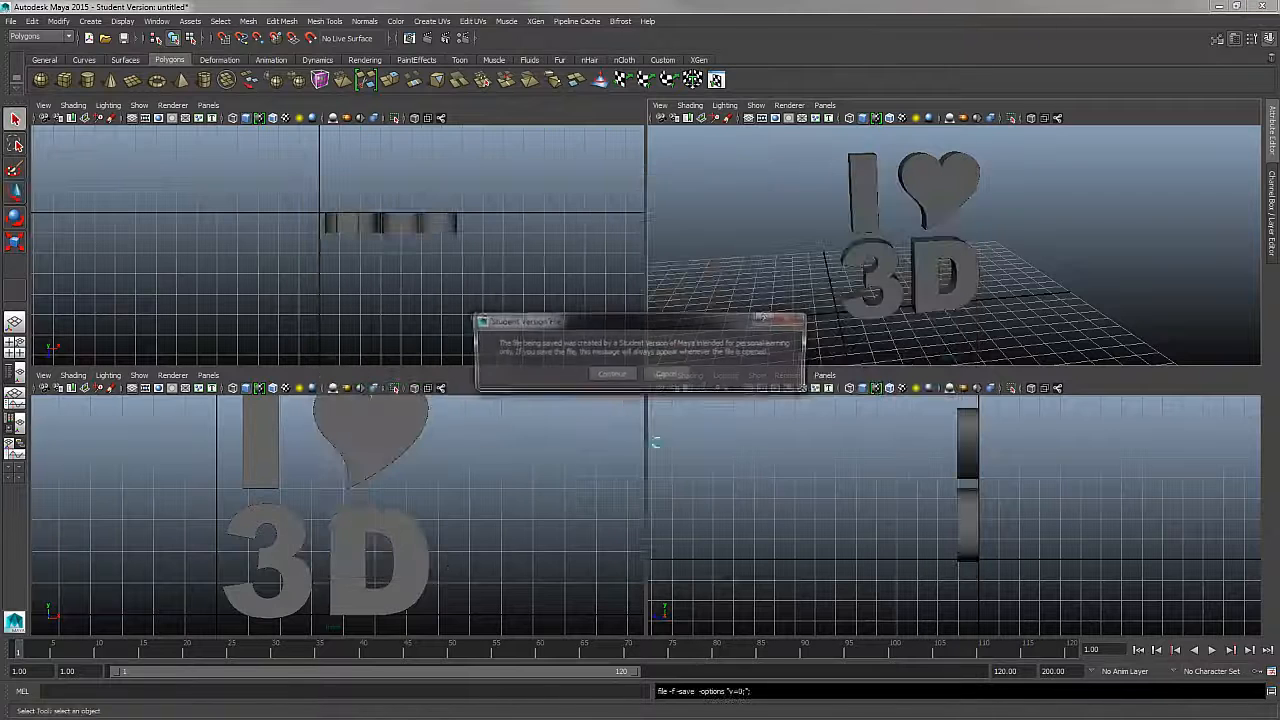
{"action": "left_click", "coordinate": [611, 374]}
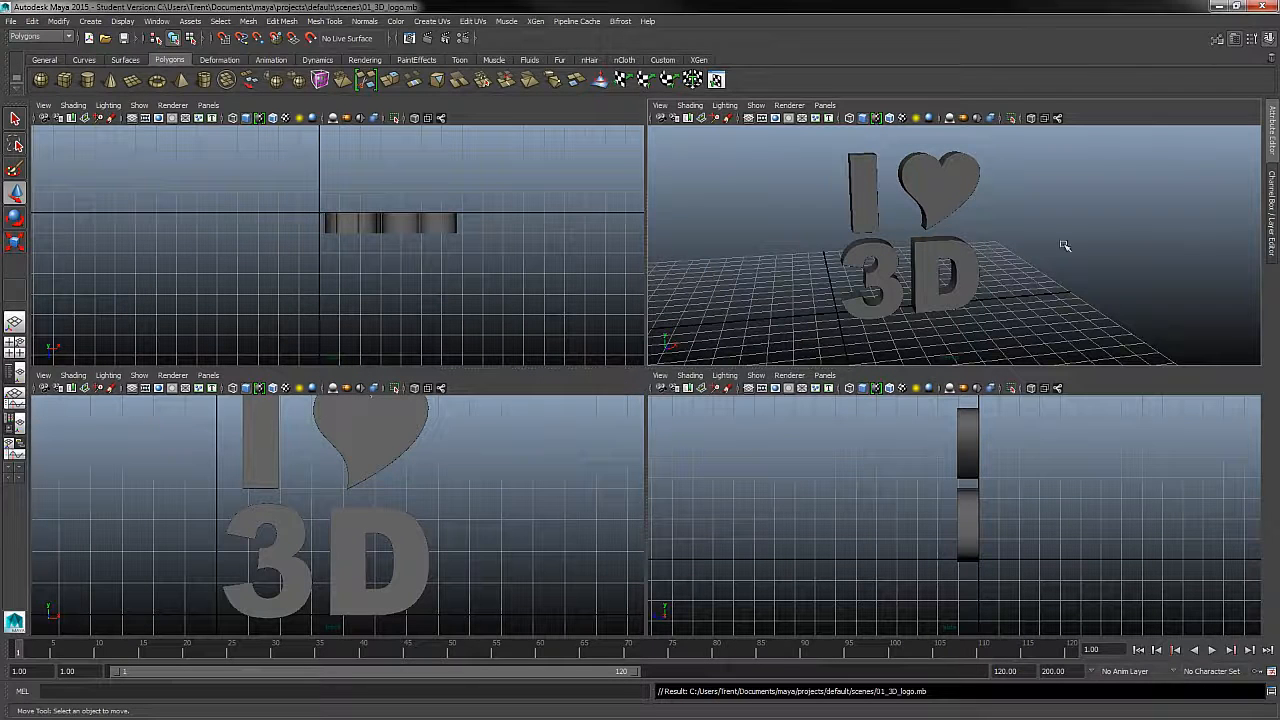
{"action": "key", "text": "w"}
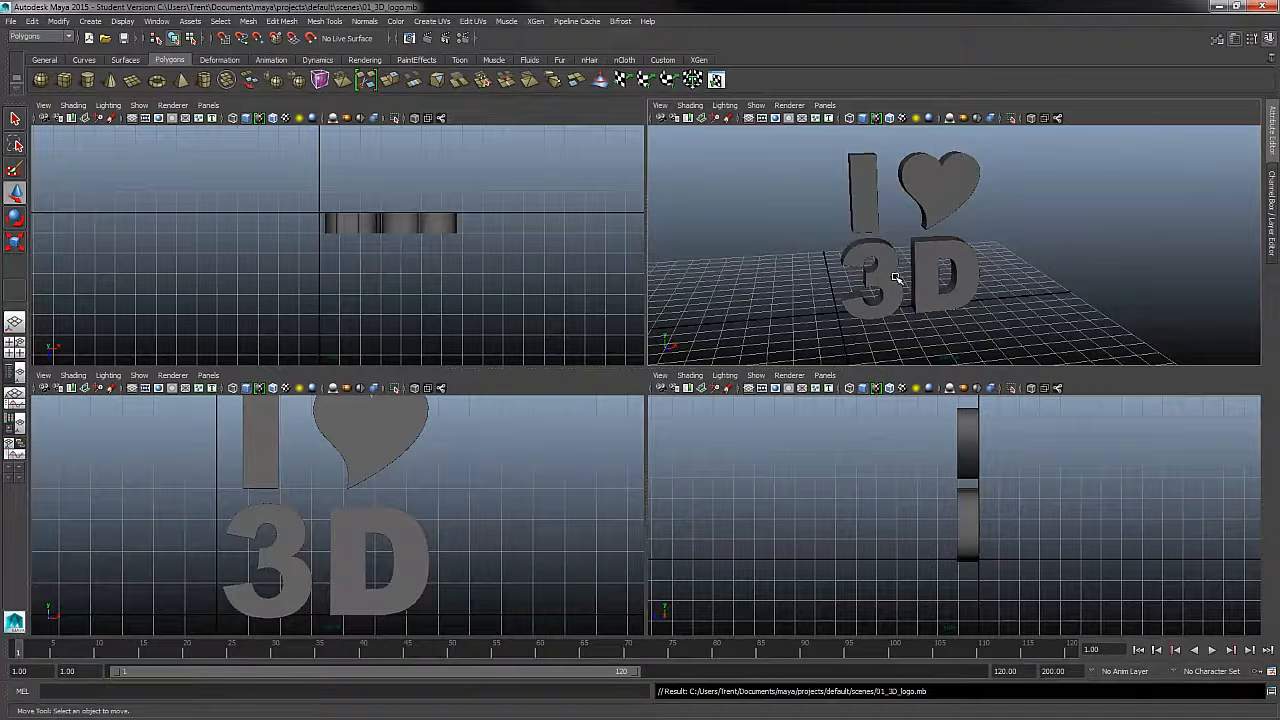